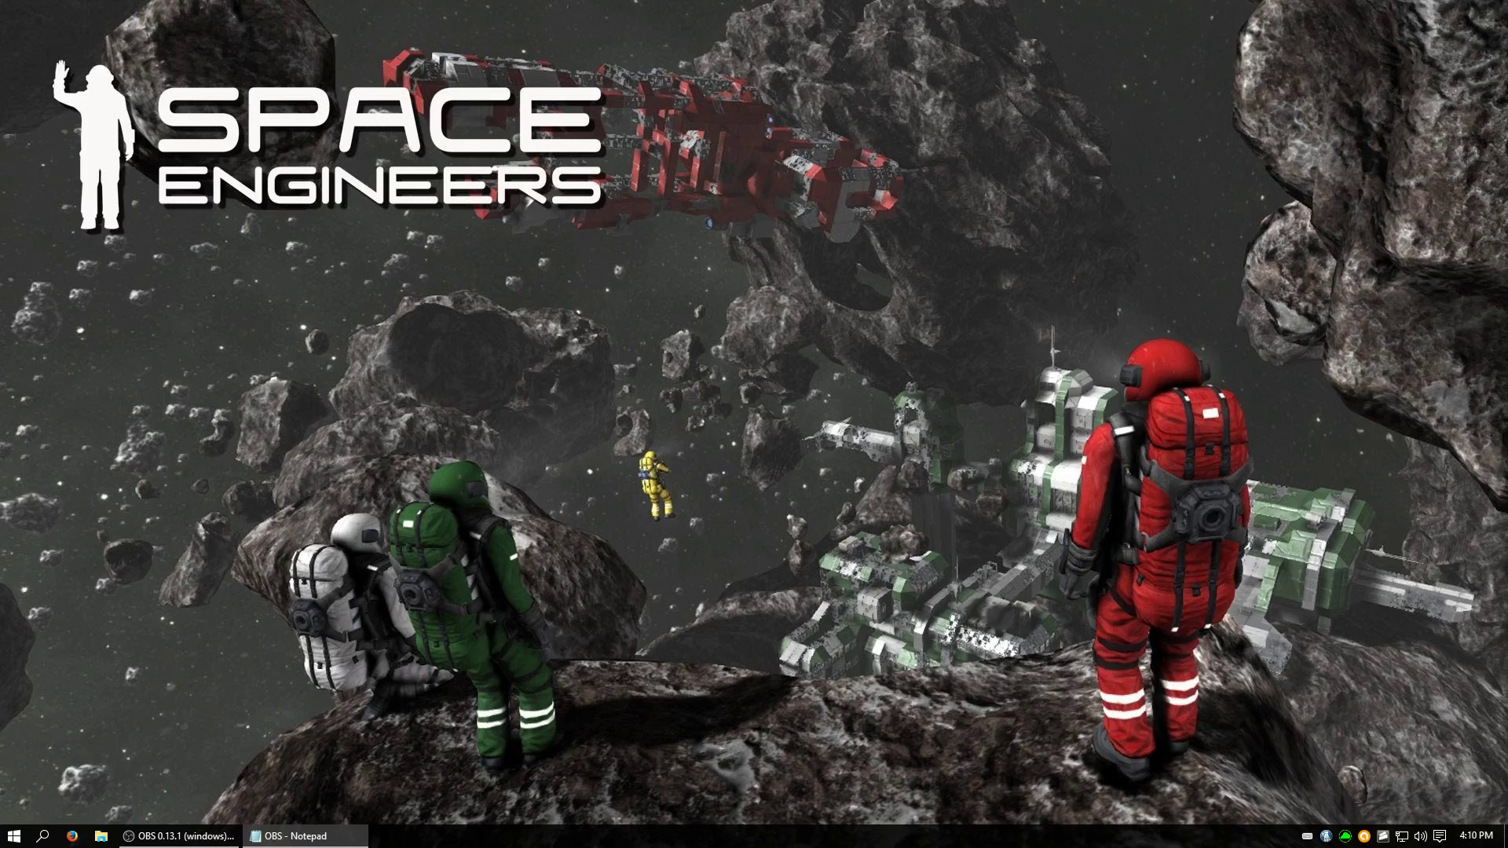
- Launch Blender and open the recent file SC_Gyroscope.blend
{"action": "left_click", "coordinate": [14, 836]}
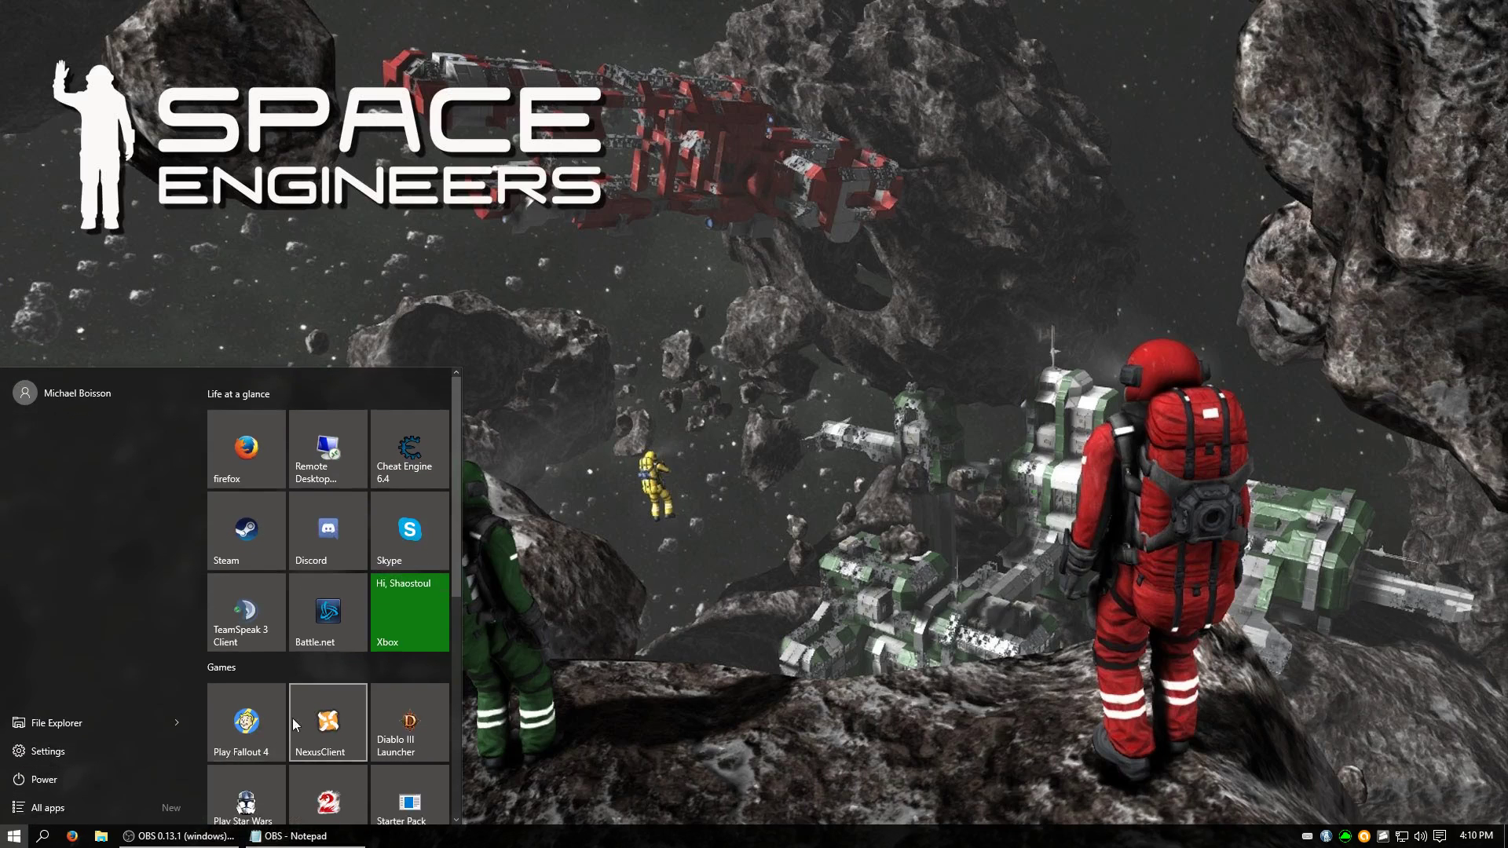
{"action": "scroll", "coordinate": [306, 711], "scroll_direction": "down", "scroll_amount": 5}
{"action": "left_click", "coordinate": [328, 534]}
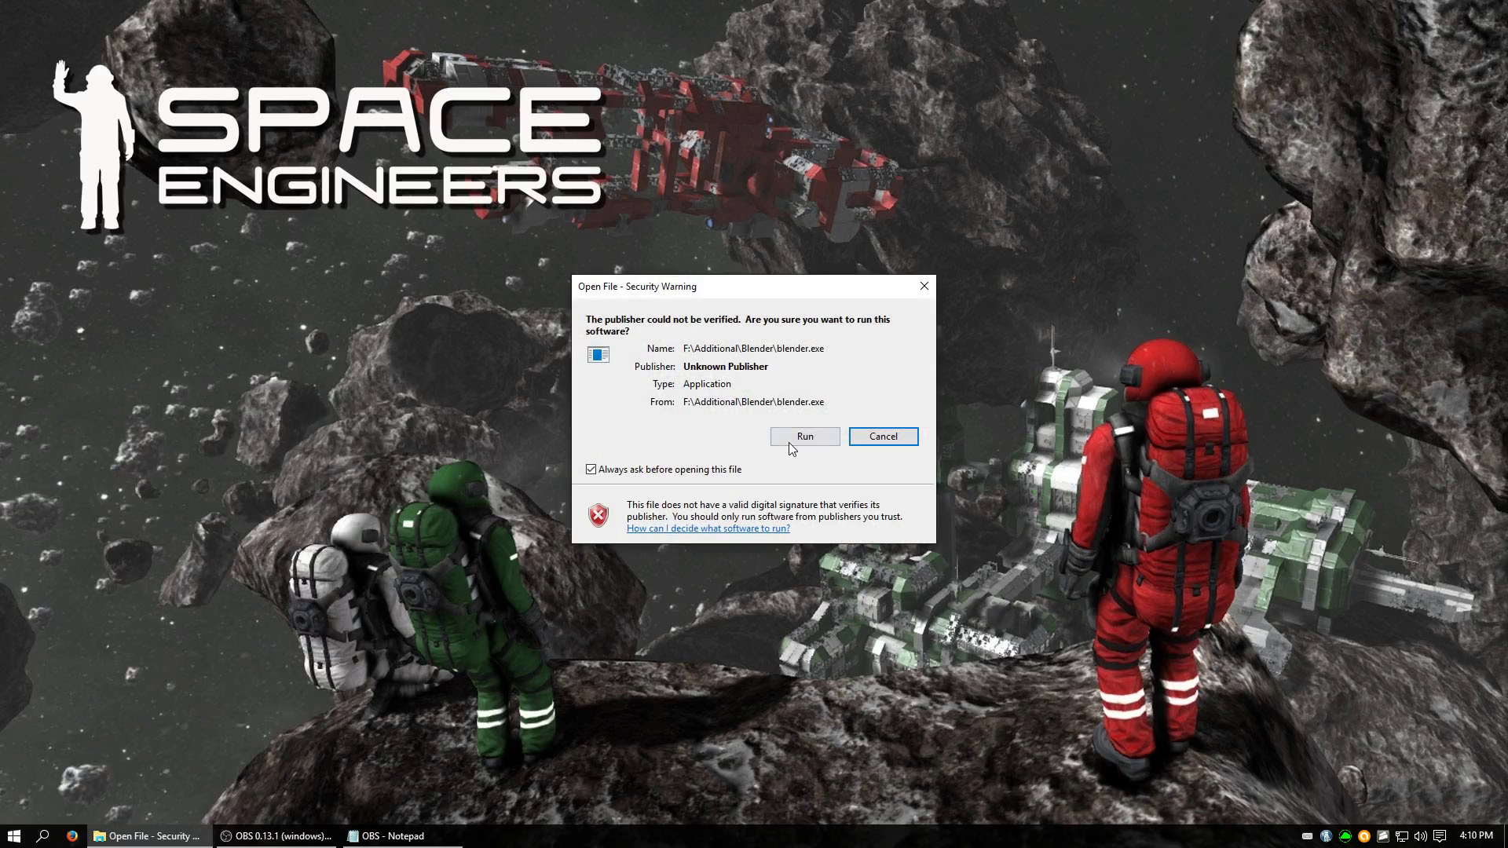
{"action": "left_click", "coordinate": [789, 442]}
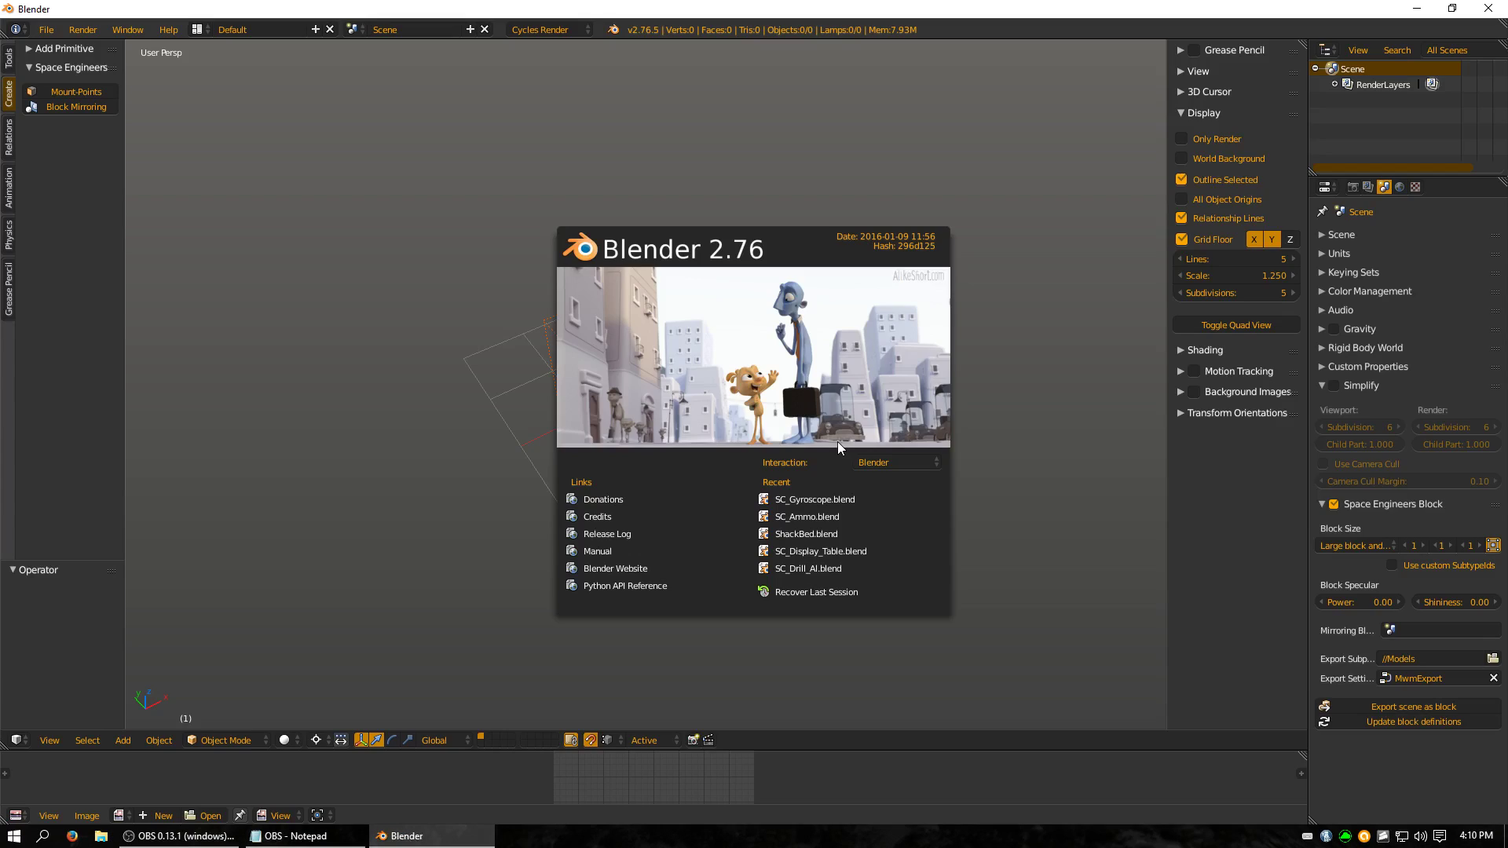
{"action": "left_click", "coordinate": [831, 499]}
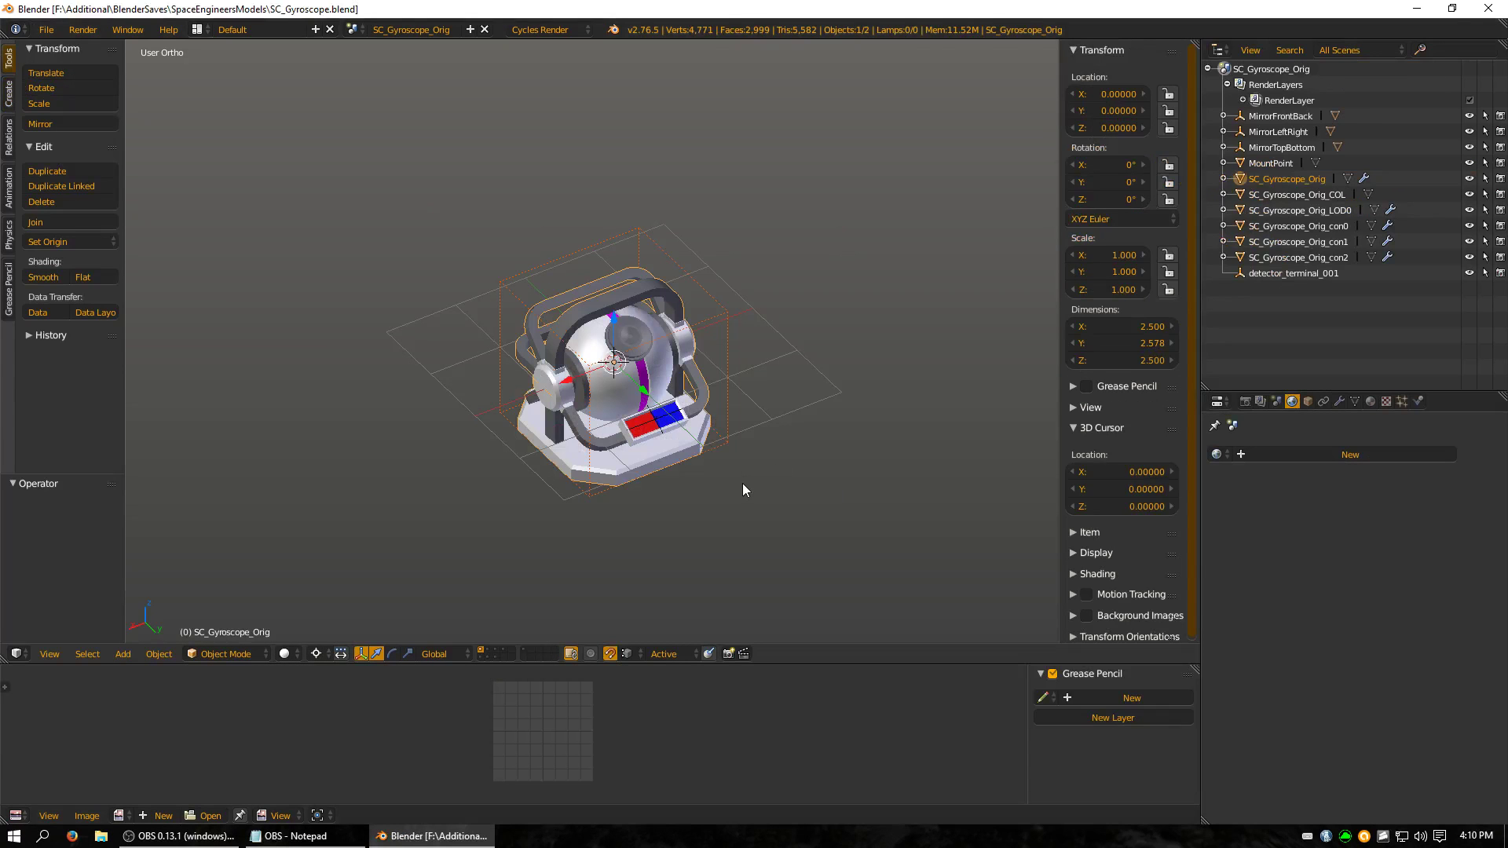
- Enter Edit Mode on the gyroscope and hide the red and blue screen faces of the front console
{"action": "scroll", "coordinate": [606, 448], "scroll_direction": "up", "scroll_amount": 4}
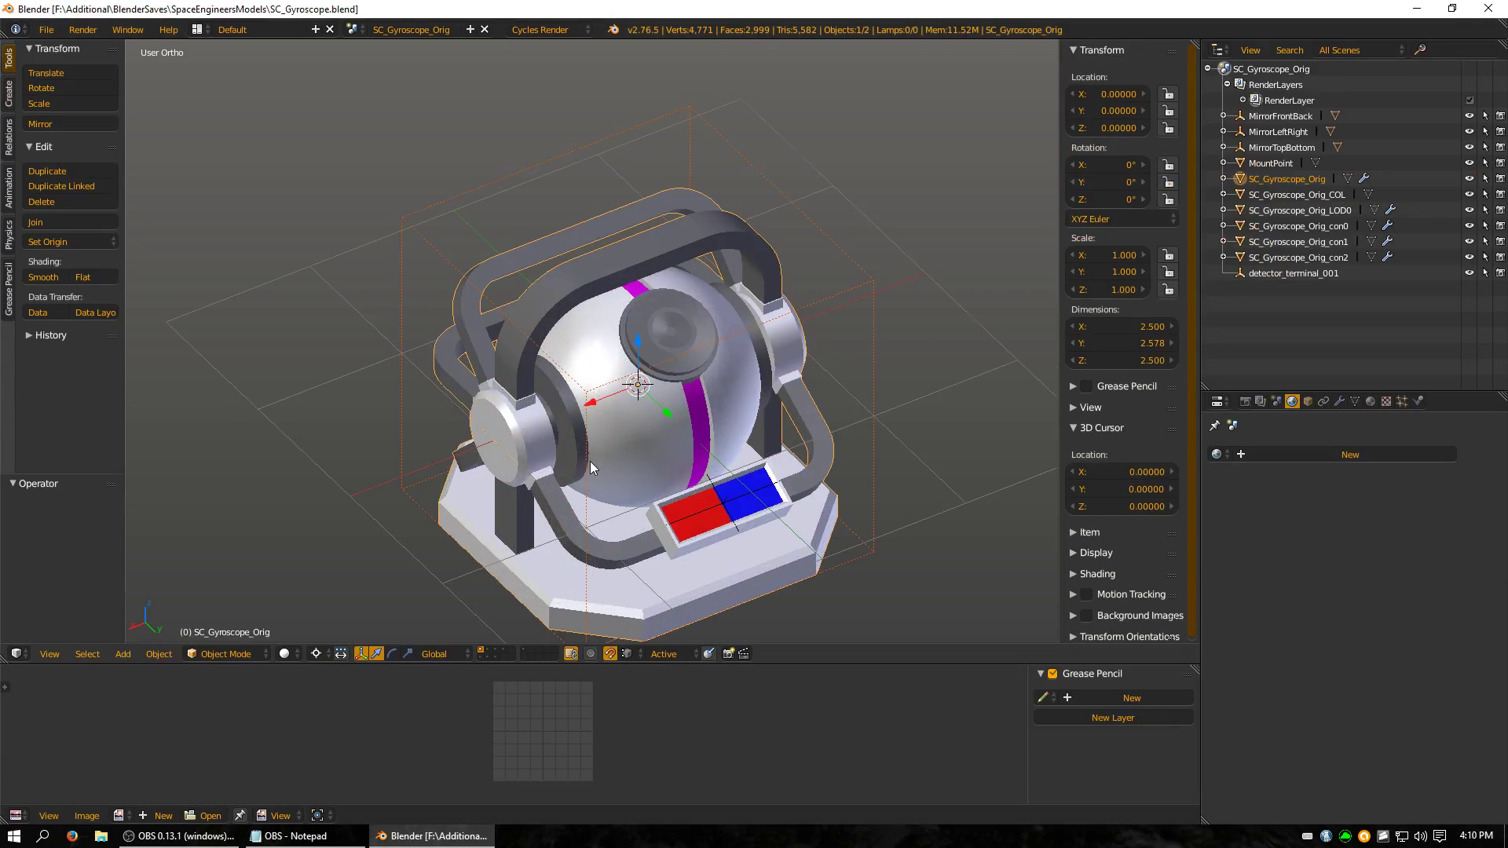
{"action": "middle_click_drag", "start_coordinate": [590, 460], "coordinate": [614, 481]}
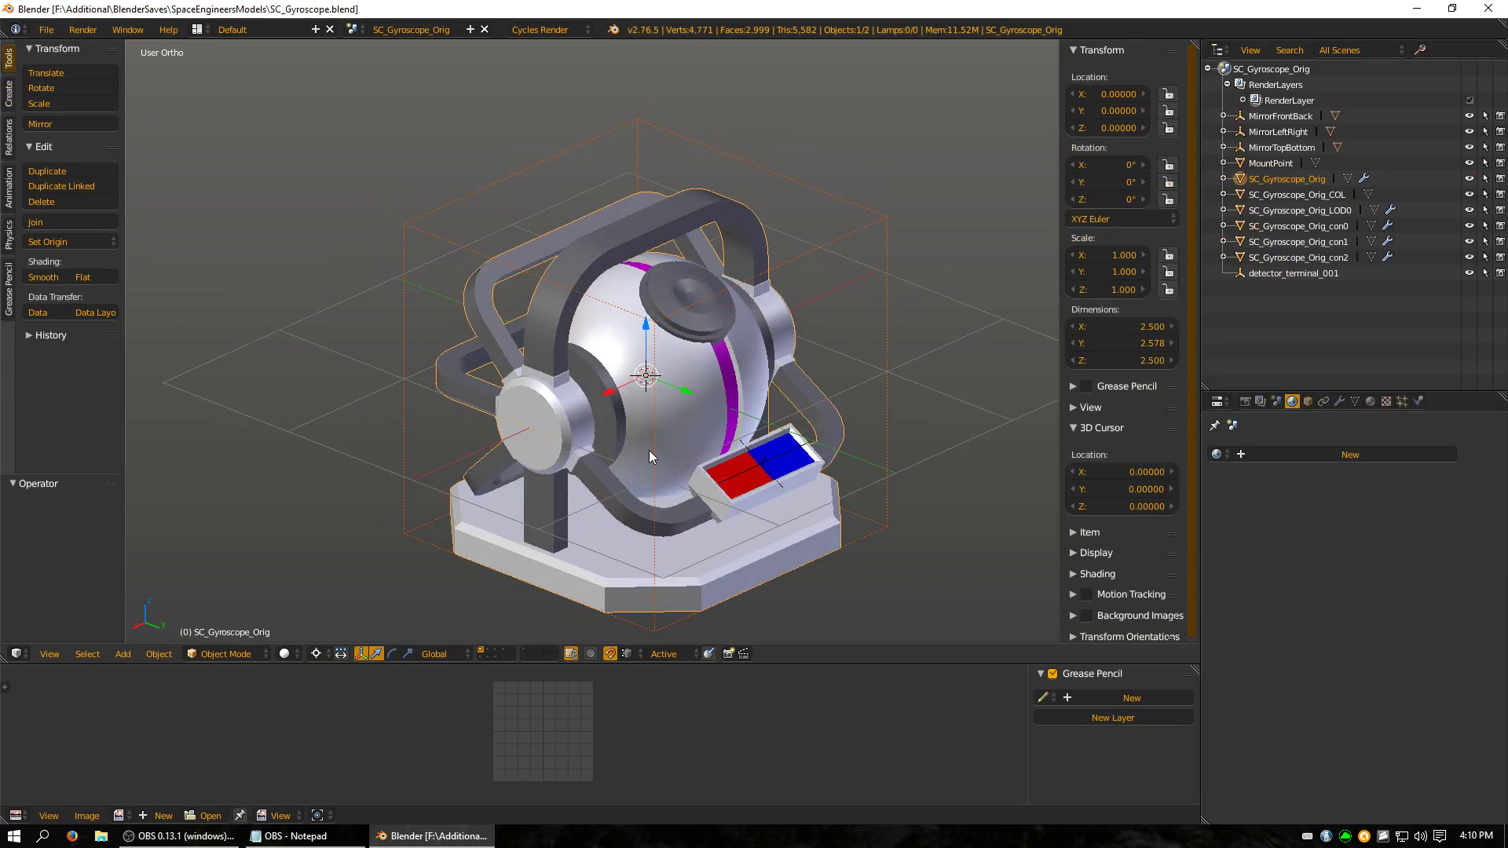
{"action": "key", "text": "Tab"}
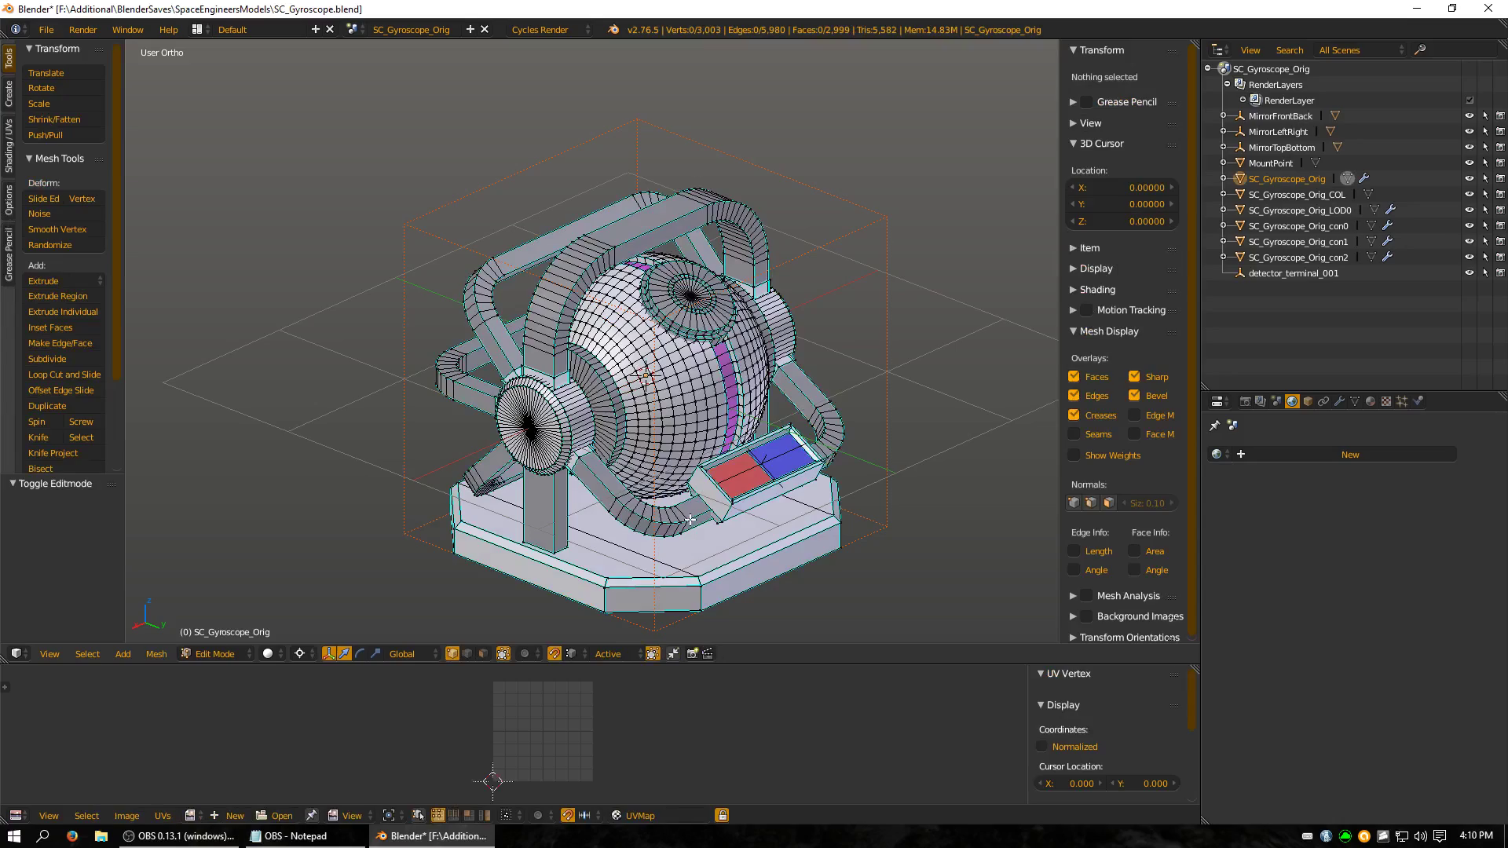
{"action": "left_click", "coordinate": [468, 653]}
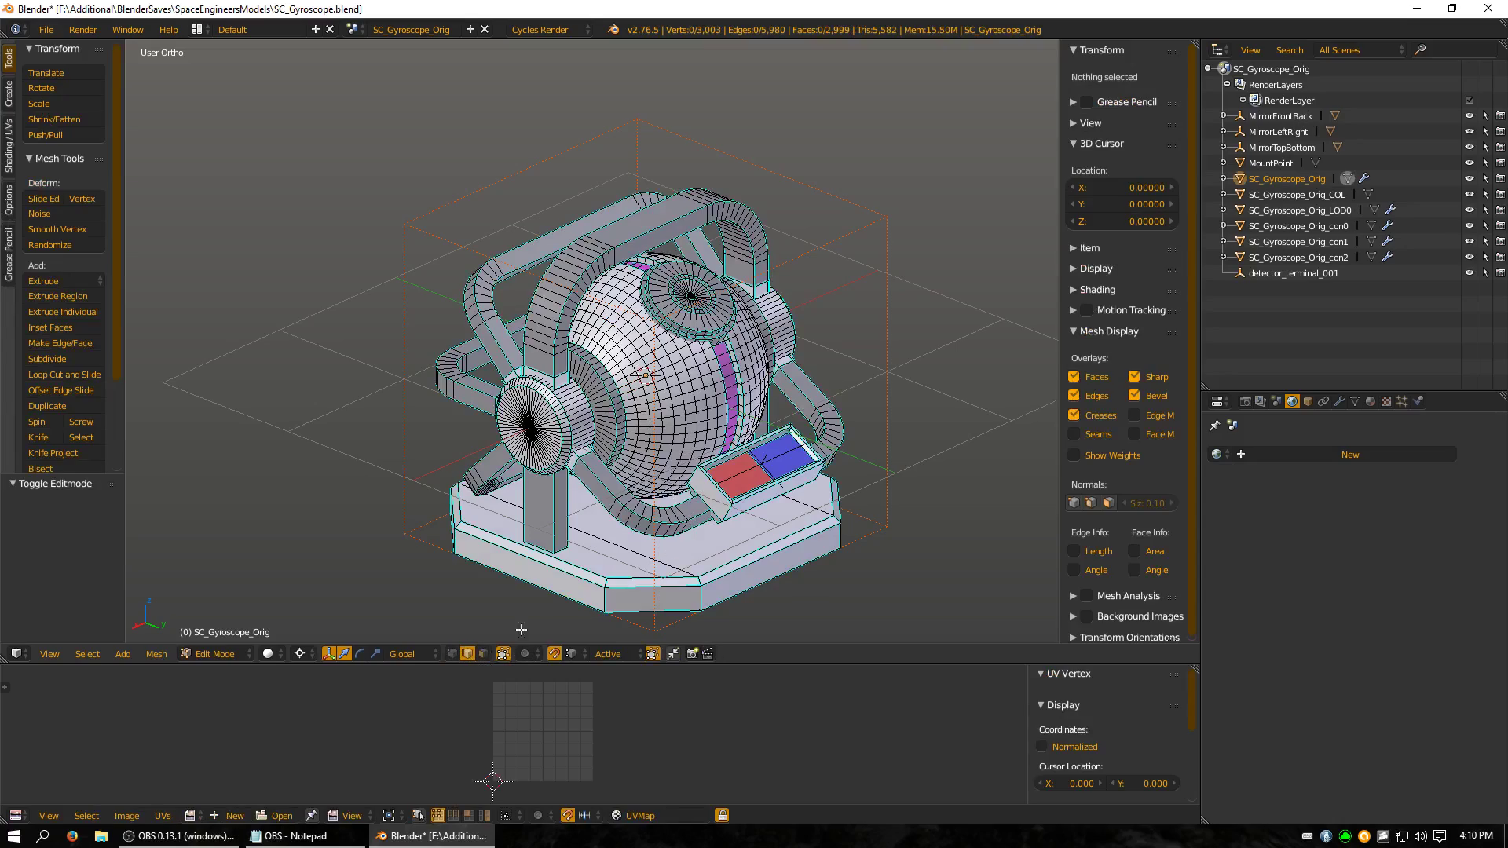
{"action": "middle_click_drag", "start_coordinate": [798, 537], "coordinate": [891, 521]}
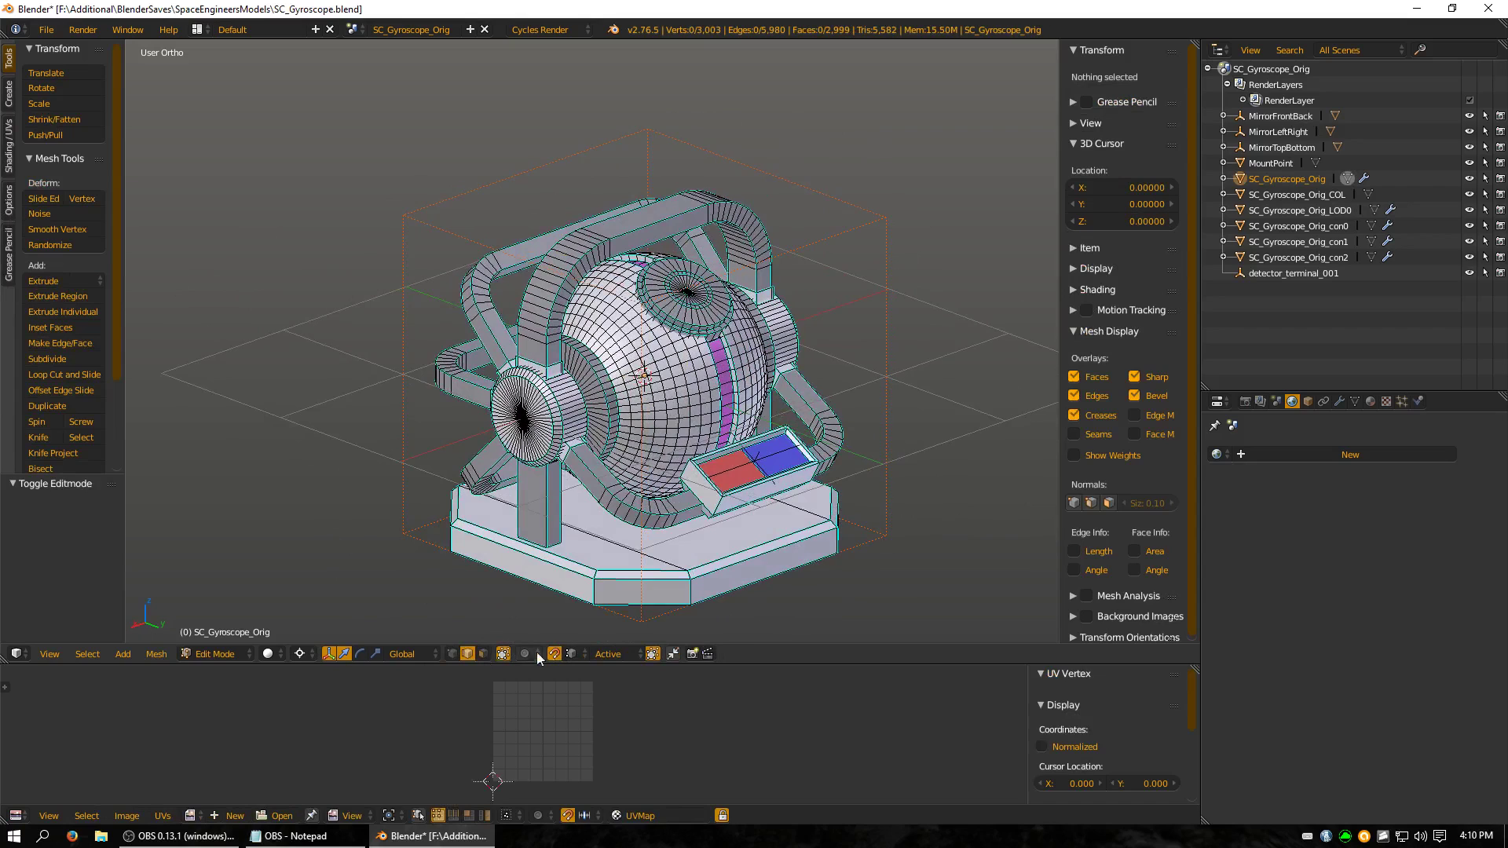
{"action": "left_click", "coordinate": [487, 654]}
{"action": "right_click", "coordinate": [743, 473]}
{"action": "right_click", "coordinate": [787, 462], "text": "shift"}
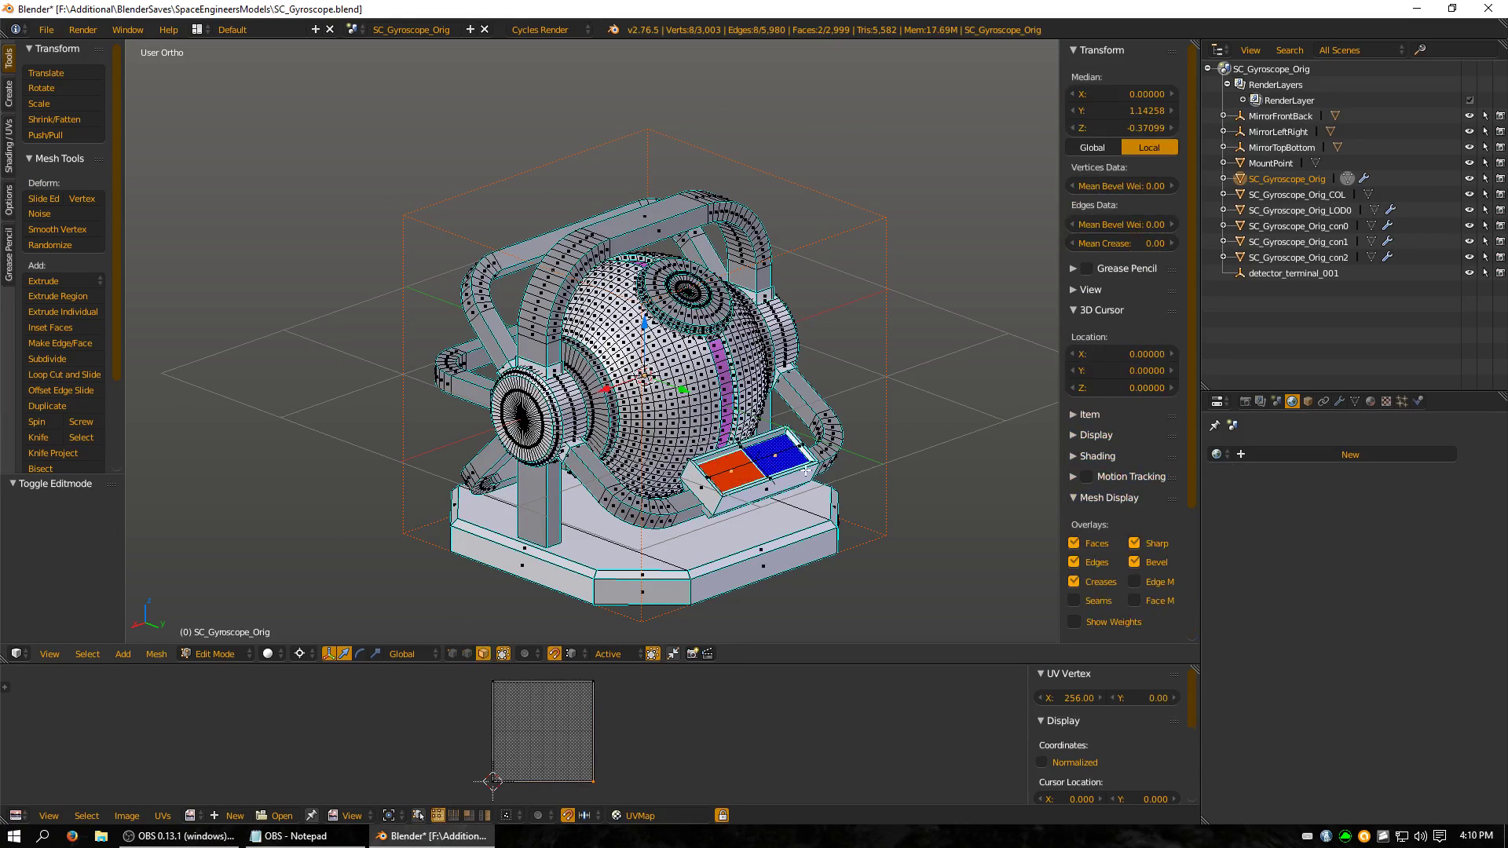
{"action": "key", "text": "h"}
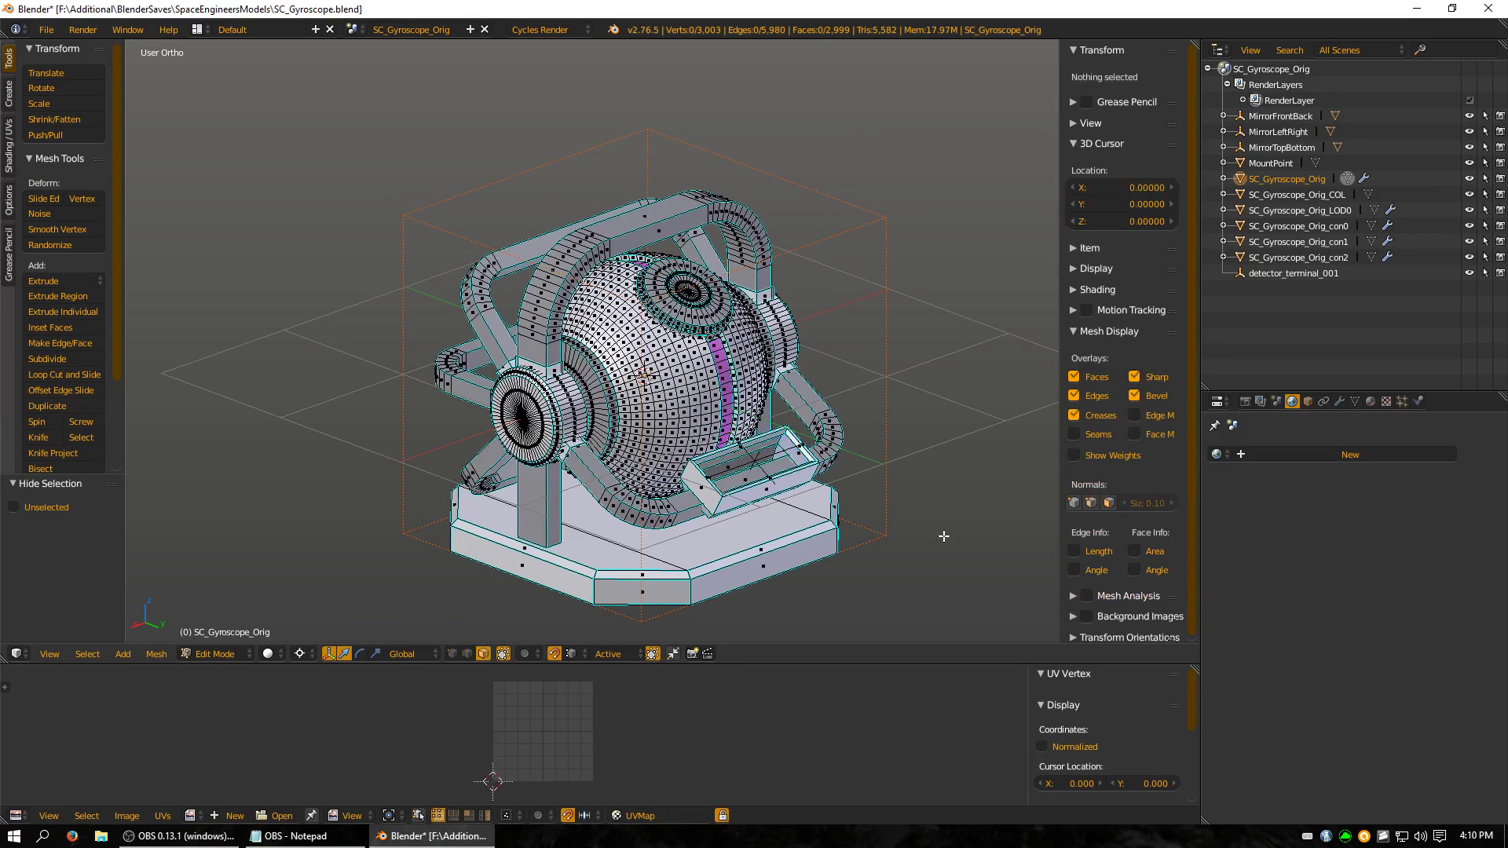
- Switch to edge selection and turn off the sharp-edge overlay
{"action": "left_click", "coordinate": [468, 654]}
{"action": "left_click", "coordinate": [1145, 377]}
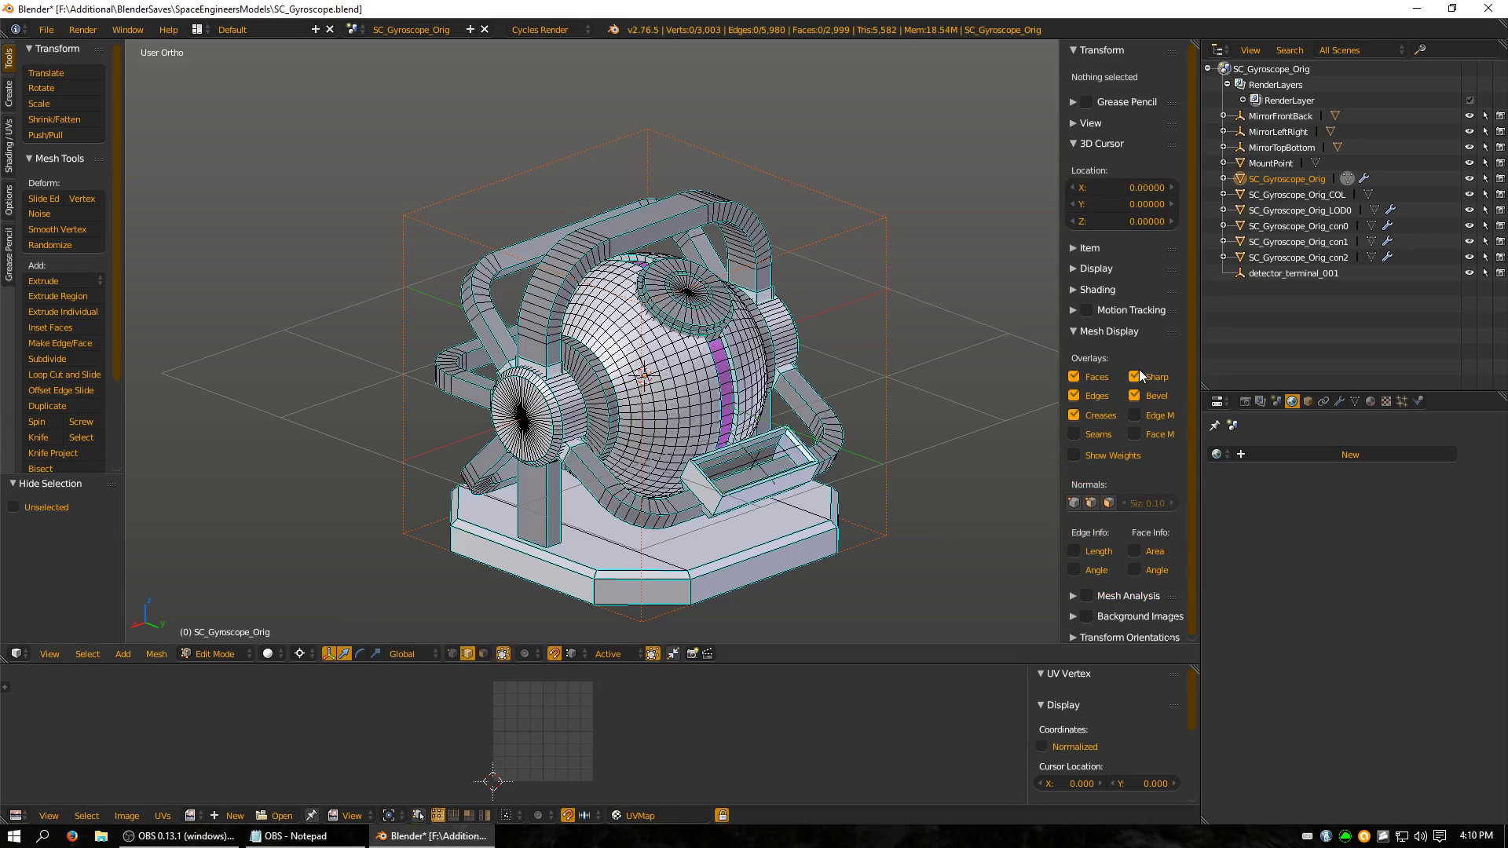
{"action": "middle_click_drag", "start_coordinate": [760, 590], "coordinate": [759, 510], "text": "shift"}
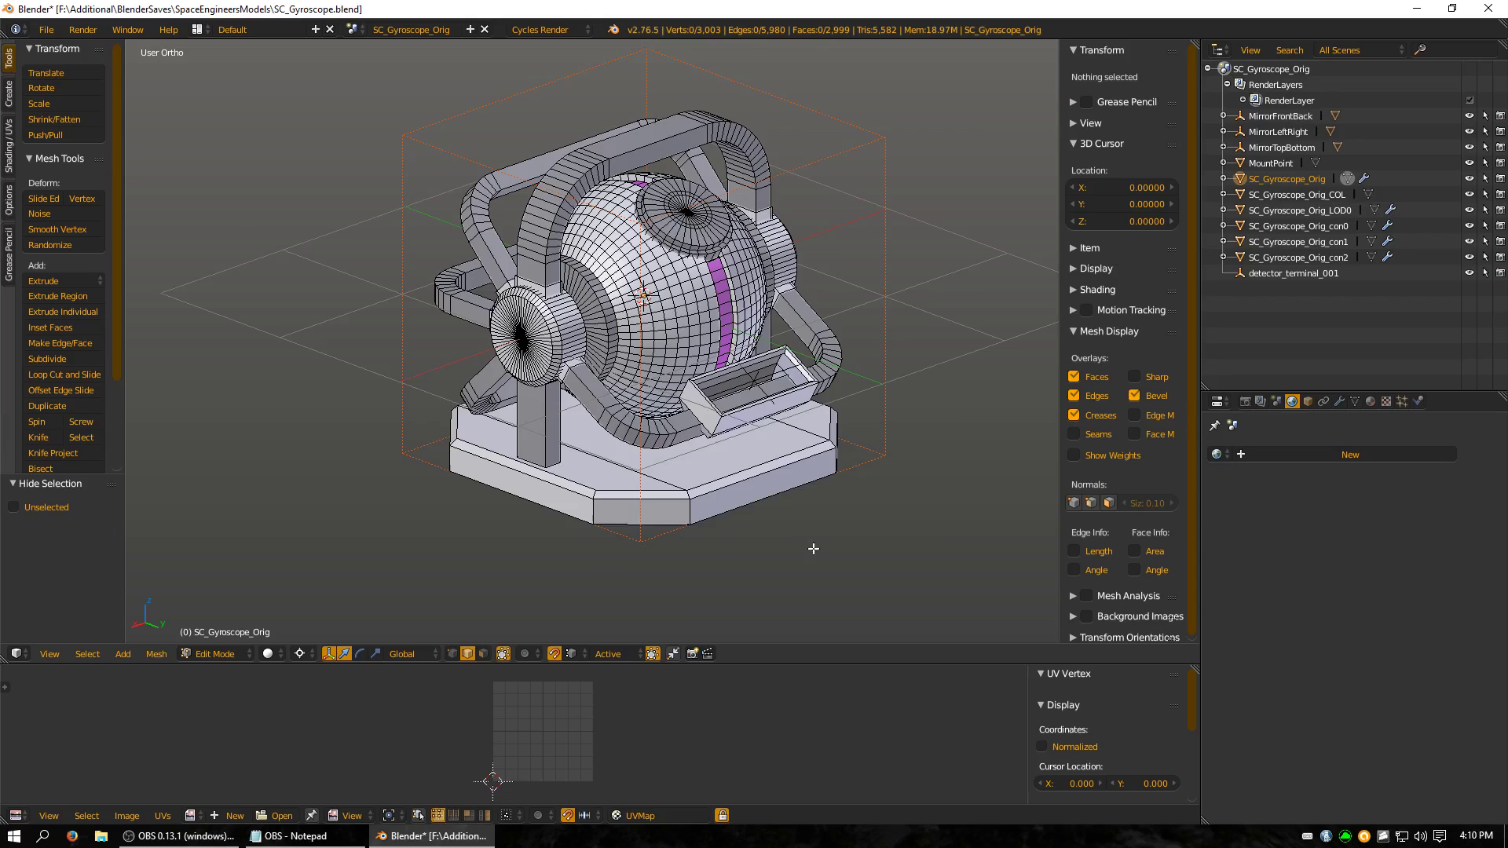
- Mark seams along the four corner edge runs of the front console box
{"action": "scroll", "coordinate": [815, 548], "scroll_direction": "up", "scroll_amount": 2}
{"action": "right_click", "coordinate": [771, 465], "text": "alt"}
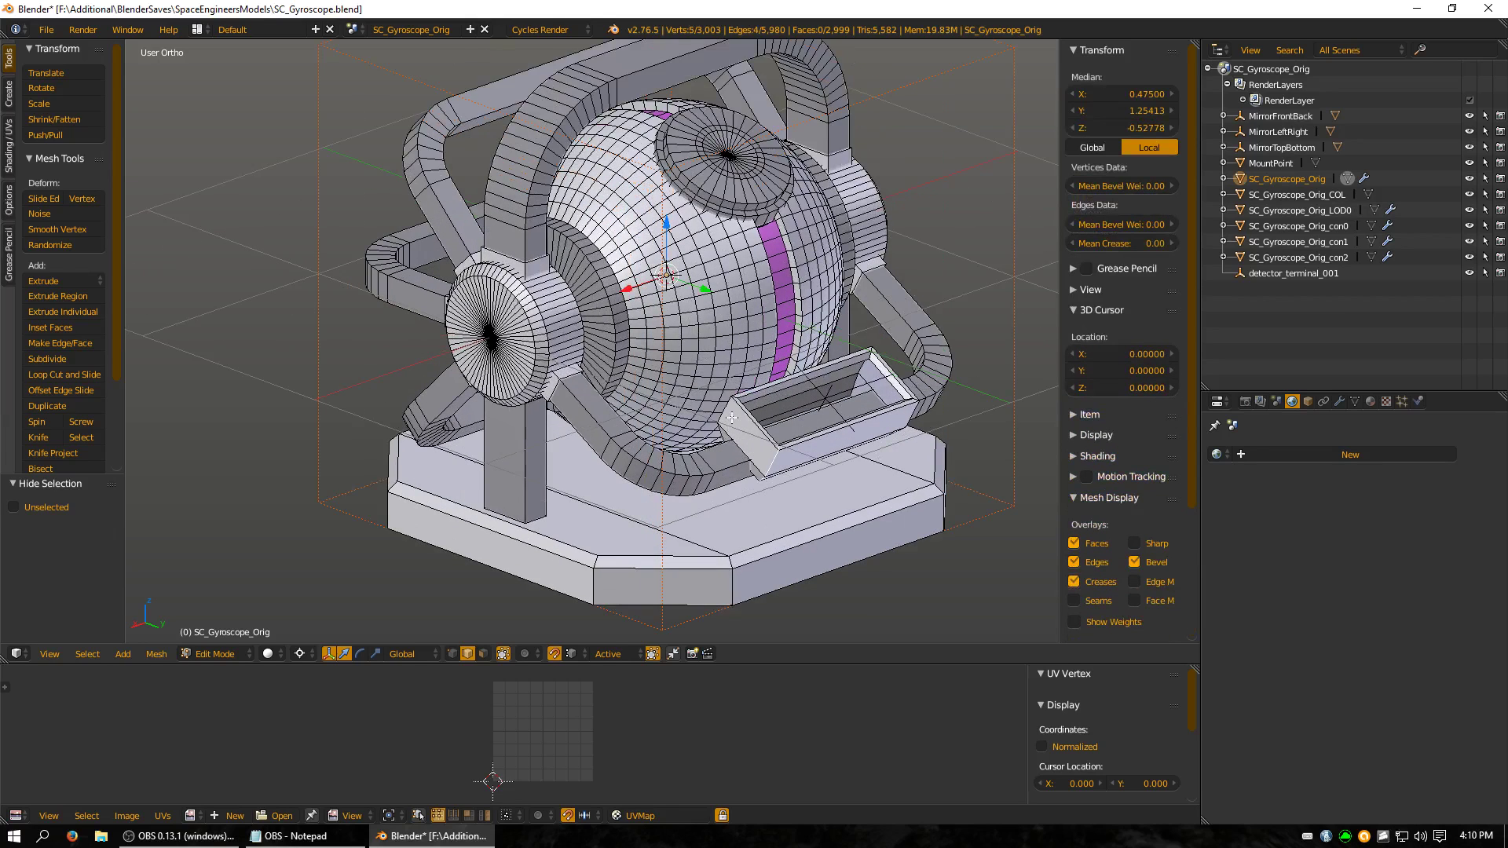
{"action": "right_click", "coordinate": [763, 430], "text": "alt+shift"}
{"action": "right_click", "coordinate": [859, 369], "text": "alt+shift"}
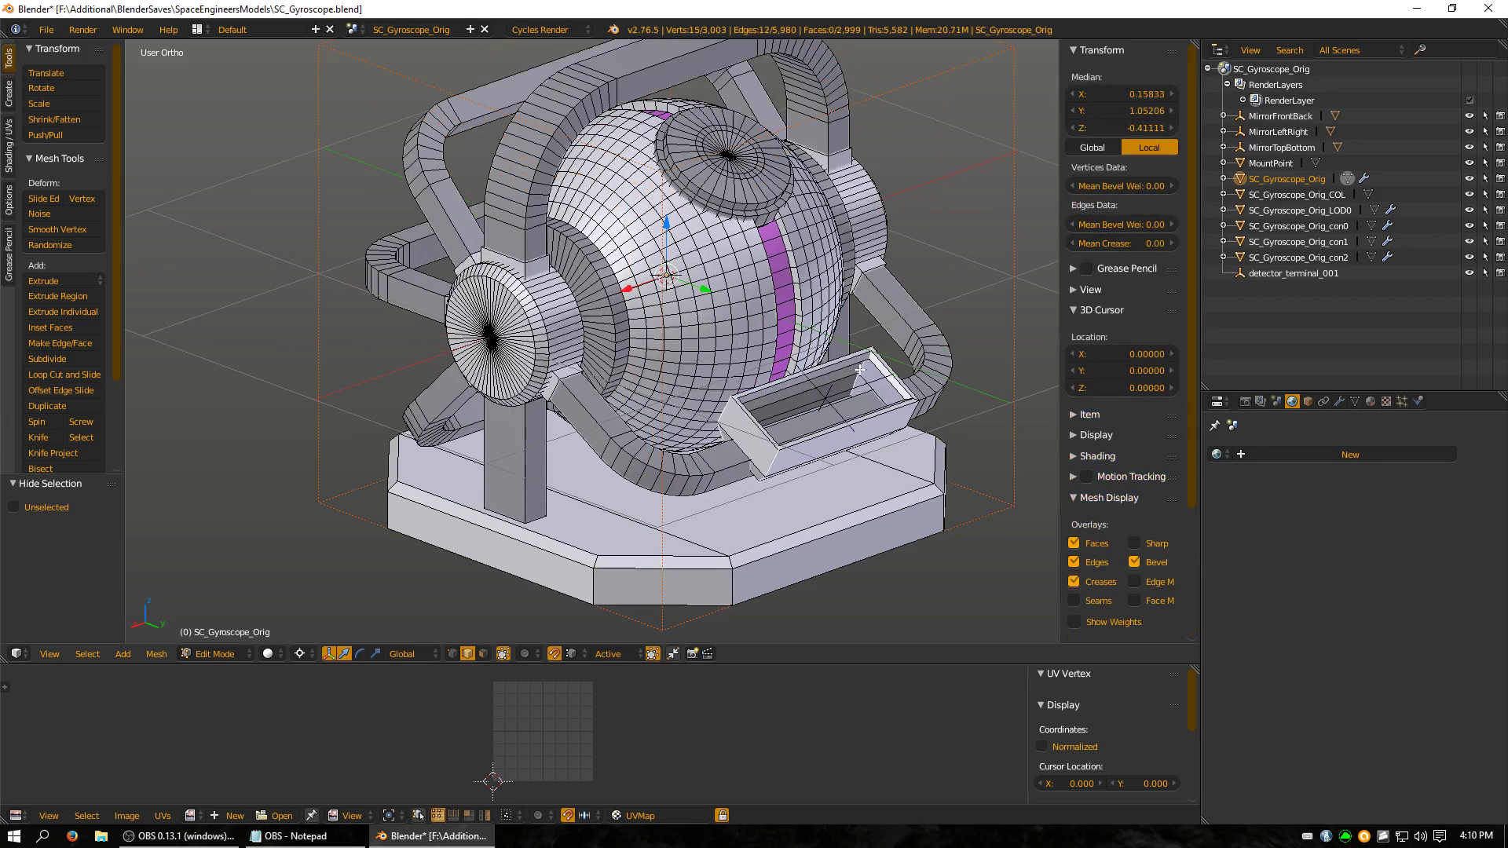
{"action": "right_click", "coordinate": [910, 414], "text": "alt+shift"}
{"action": "key", "text": "ctrl+e"}
{"action": "left_click", "coordinate": [970, 525]}
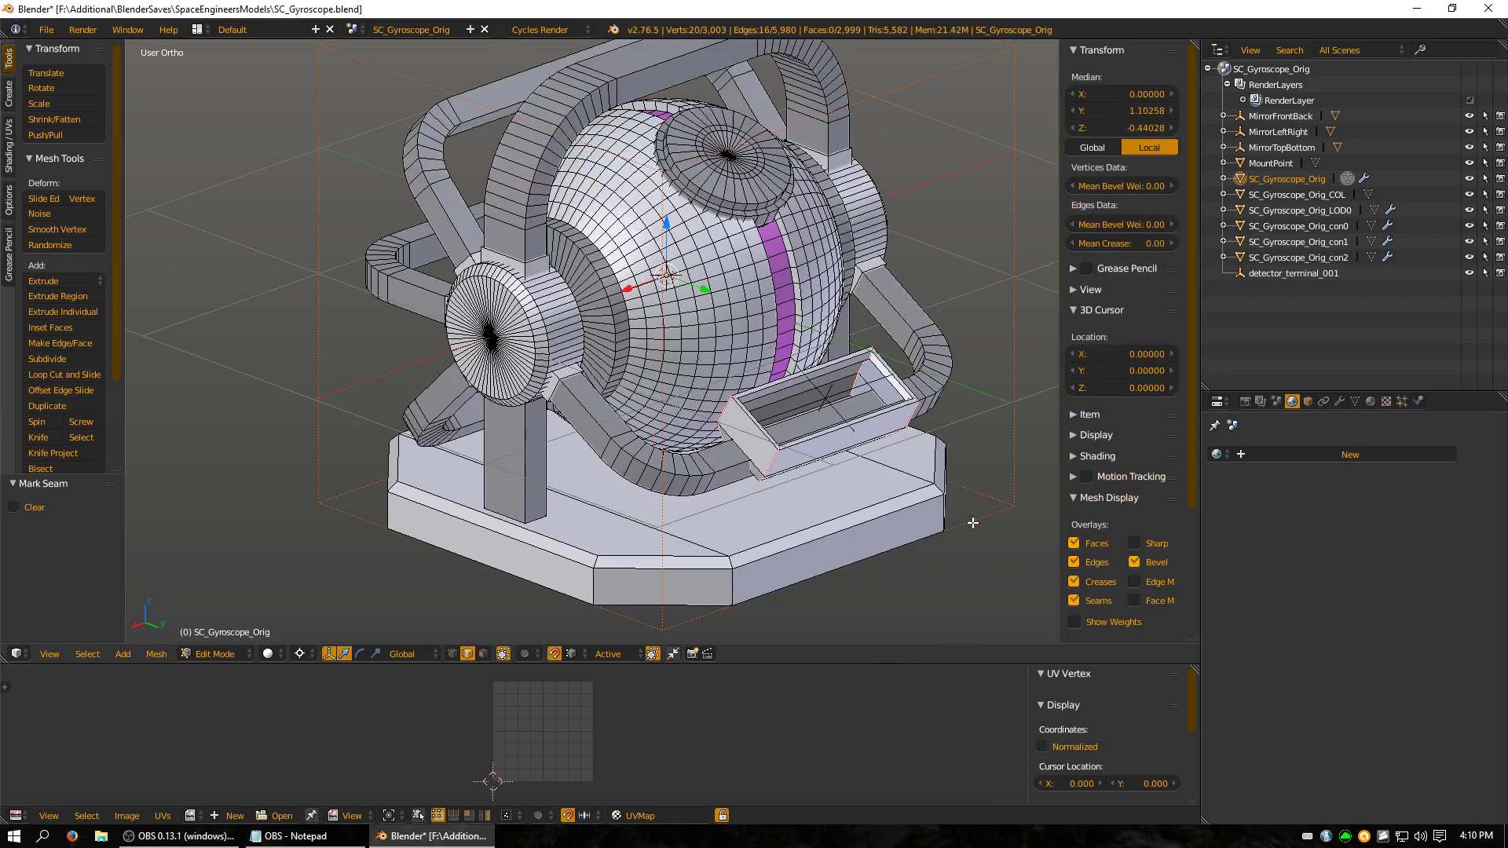
- Grow the selection to the whole console box, unwrap its UVs, and hide its faces
{"action": "key", "text": "ctrl+KP_Add"}
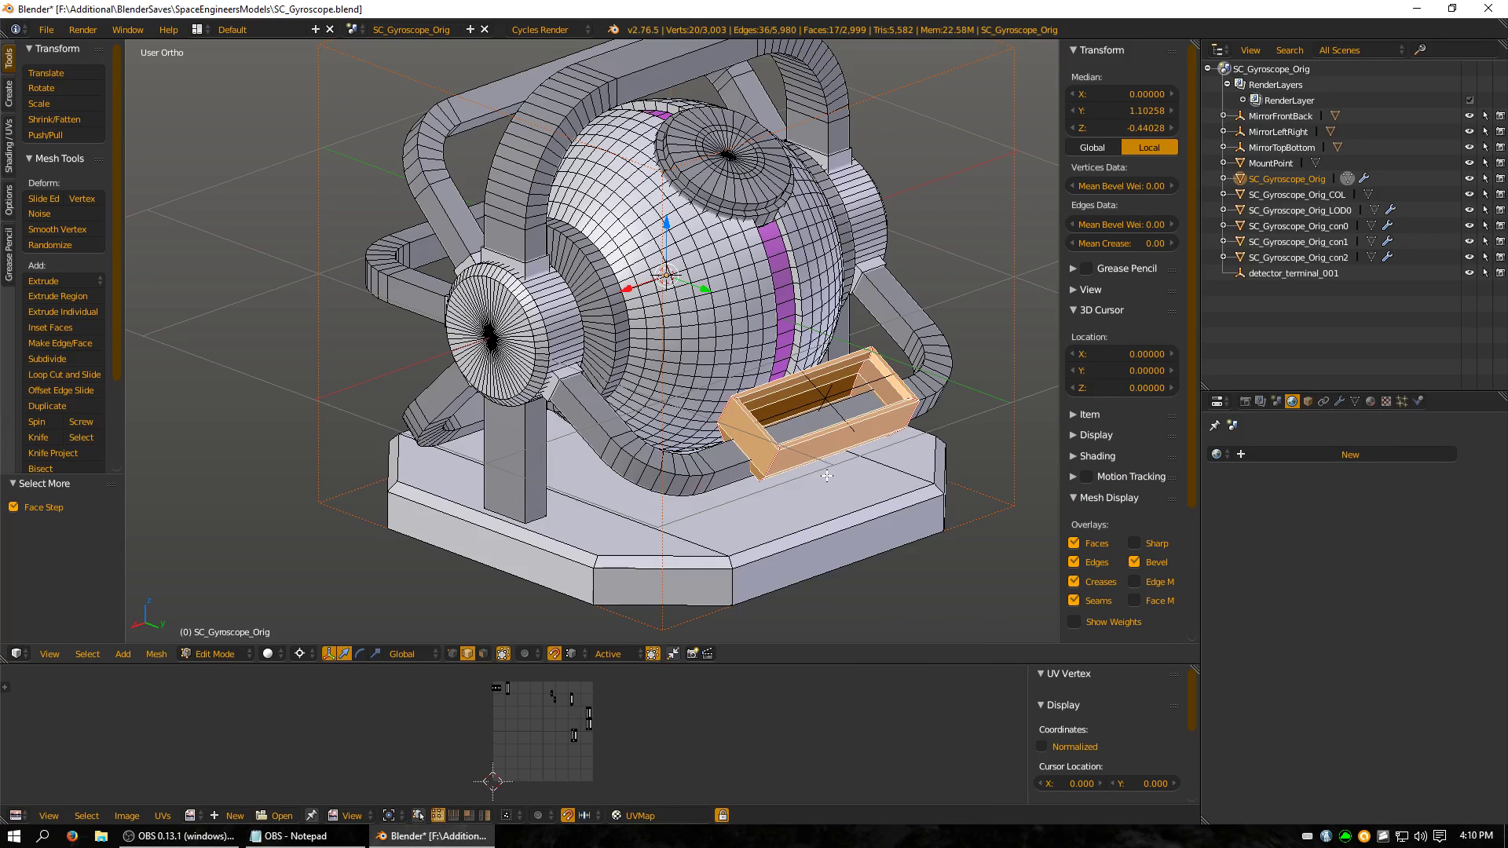
{"action": "key", "text": "u"}
{"action": "left_click", "coordinate": [828, 479]}
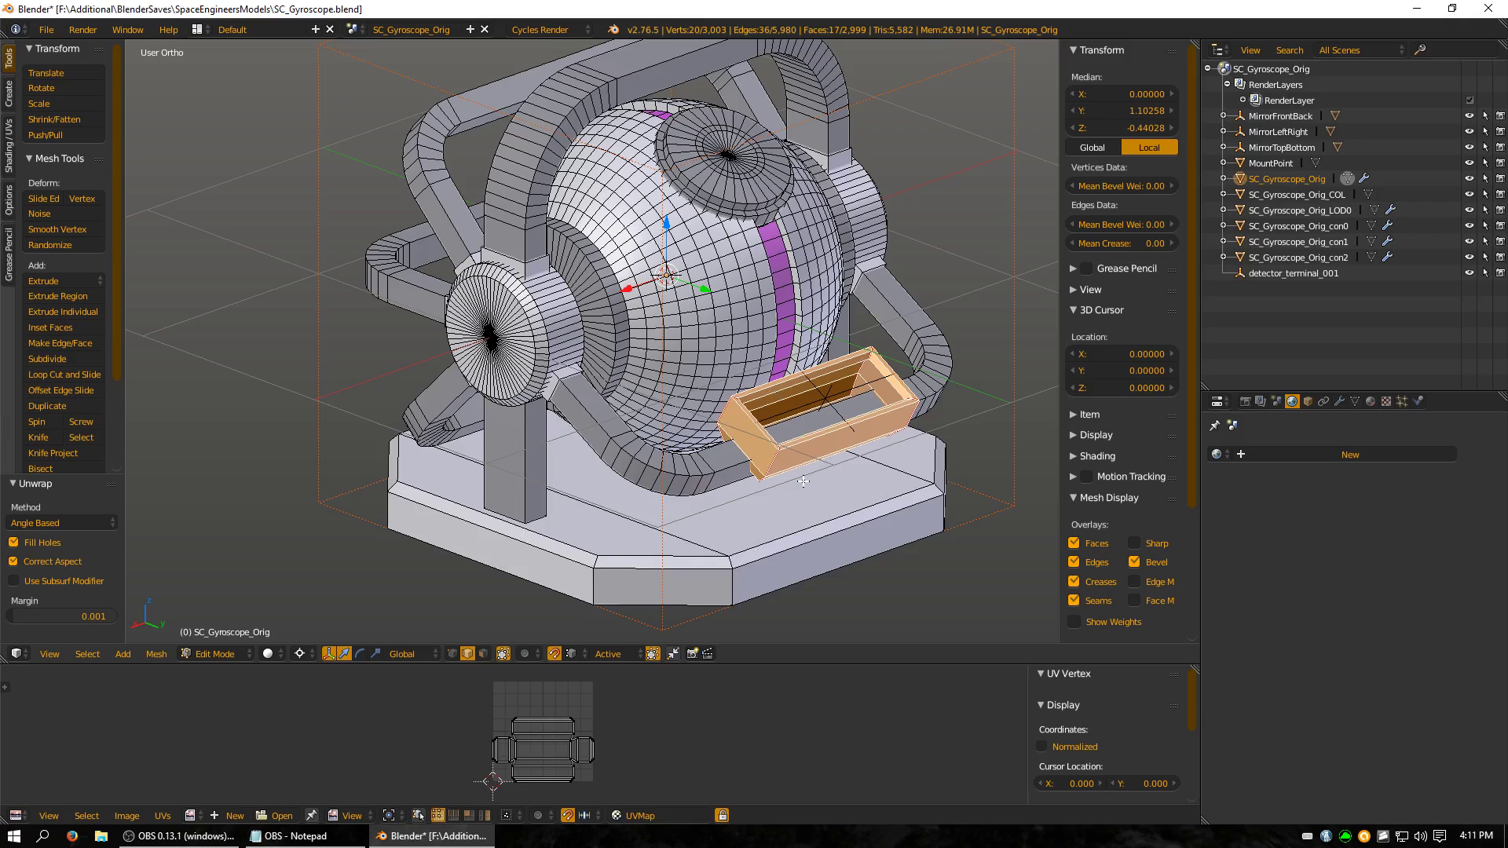
{"action": "key", "text": "h"}
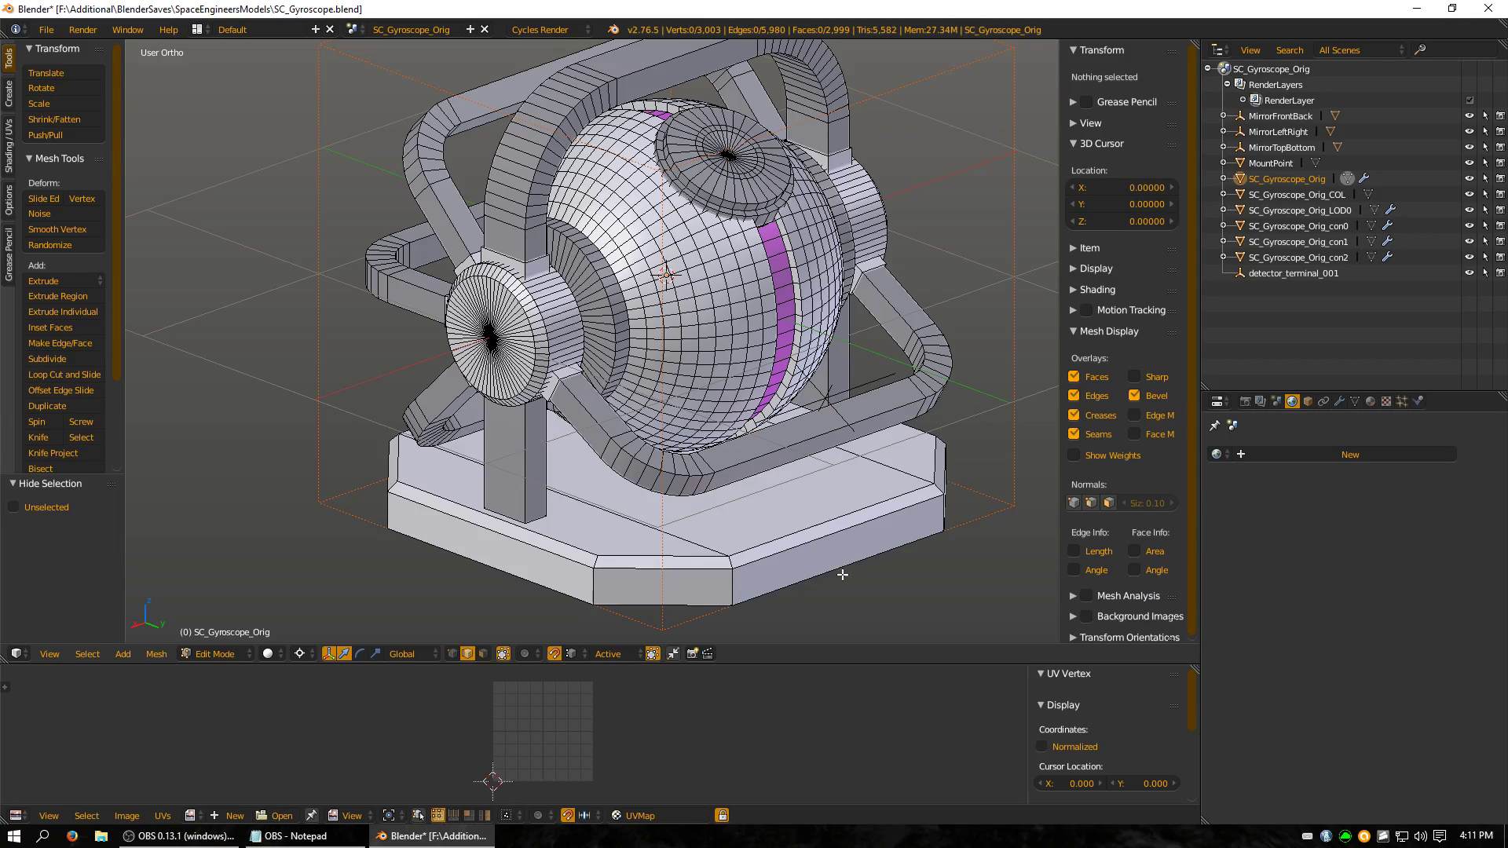
- Mark seams along the base plate's bottom perimeter, leaving one edge out, and along its vertical and bevelled corner edges
{"action": "middle_click_drag", "start_coordinate": [651, 595], "coordinate": [628, 534]}
{"action": "right_click", "coordinate": [734, 577]}
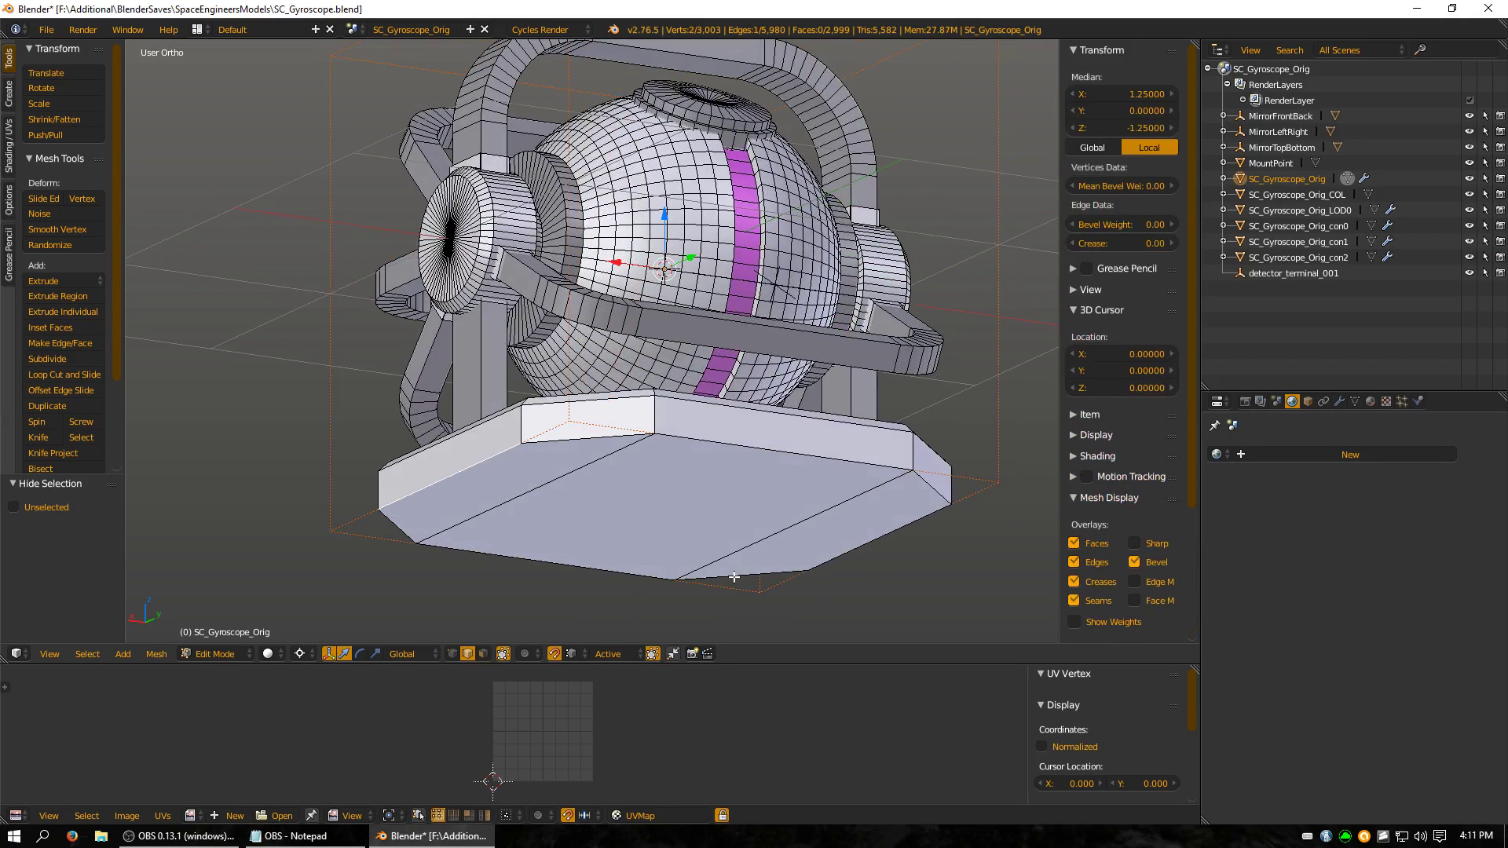
{"action": "right_click", "coordinate": [873, 526], "text": "alt+shift"}
{"action": "right_click", "coordinate": [920, 476], "text": "alt+shift"}
{"action": "right_click", "coordinate": [579, 586], "text": "alt+shift"}
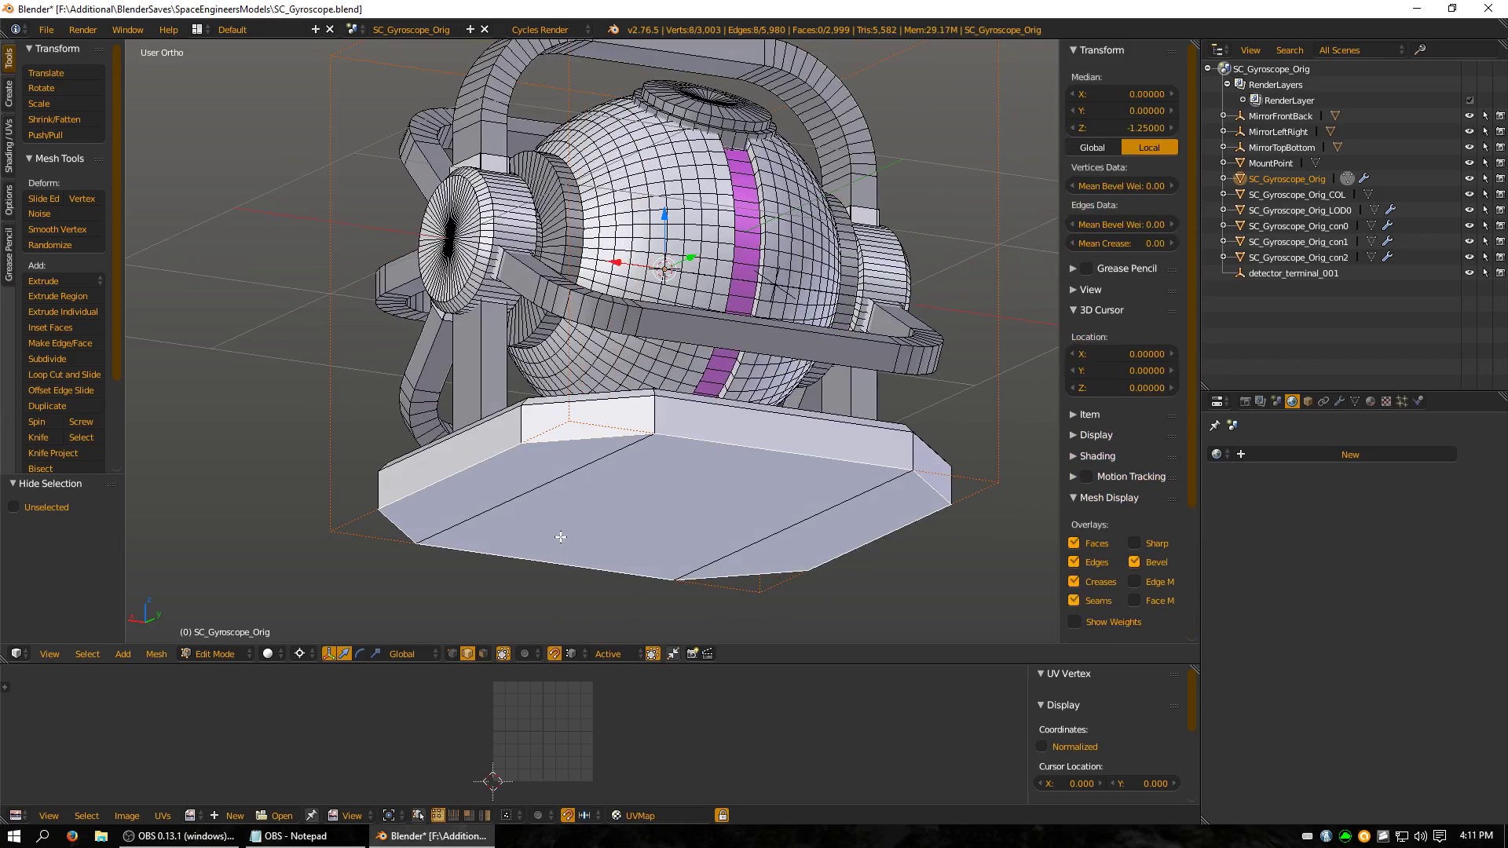
{"action": "right_click", "coordinate": [546, 493], "text": "alt+shift"}
{"action": "right_click", "coordinate": [751, 552], "text": "alt+shift"}
{"action": "right_click", "coordinate": [560, 499], "text": "shift"}
{"action": "right_click", "coordinate": [747, 518], "text": "shift"}
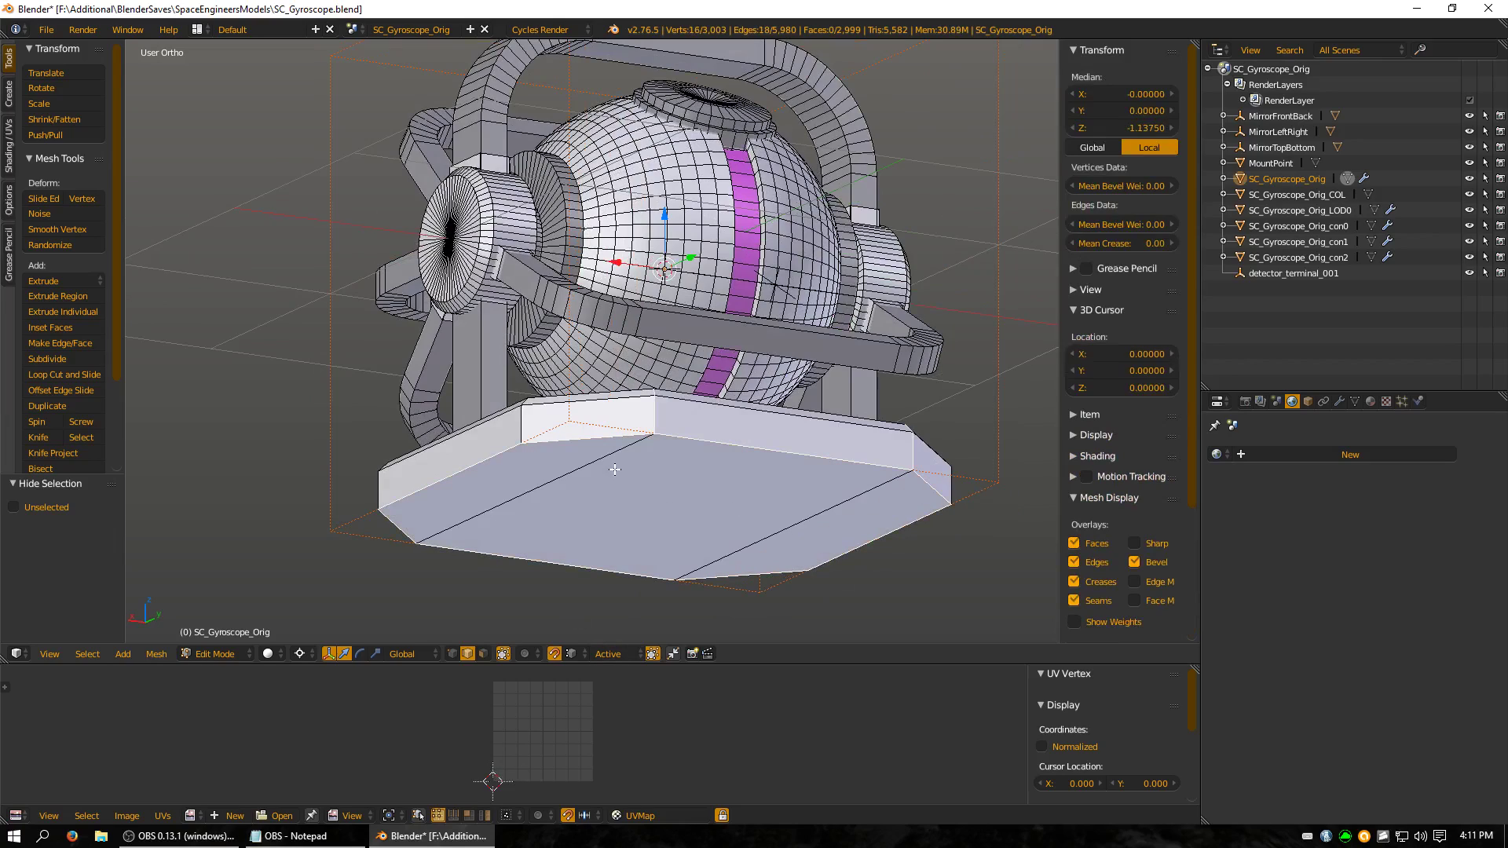
{"action": "right_click", "coordinate": [726, 452], "text": "shift"}
{"action": "middle_click_drag", "start_coordinate": [594, 455], "coordinate": [589, 530]}
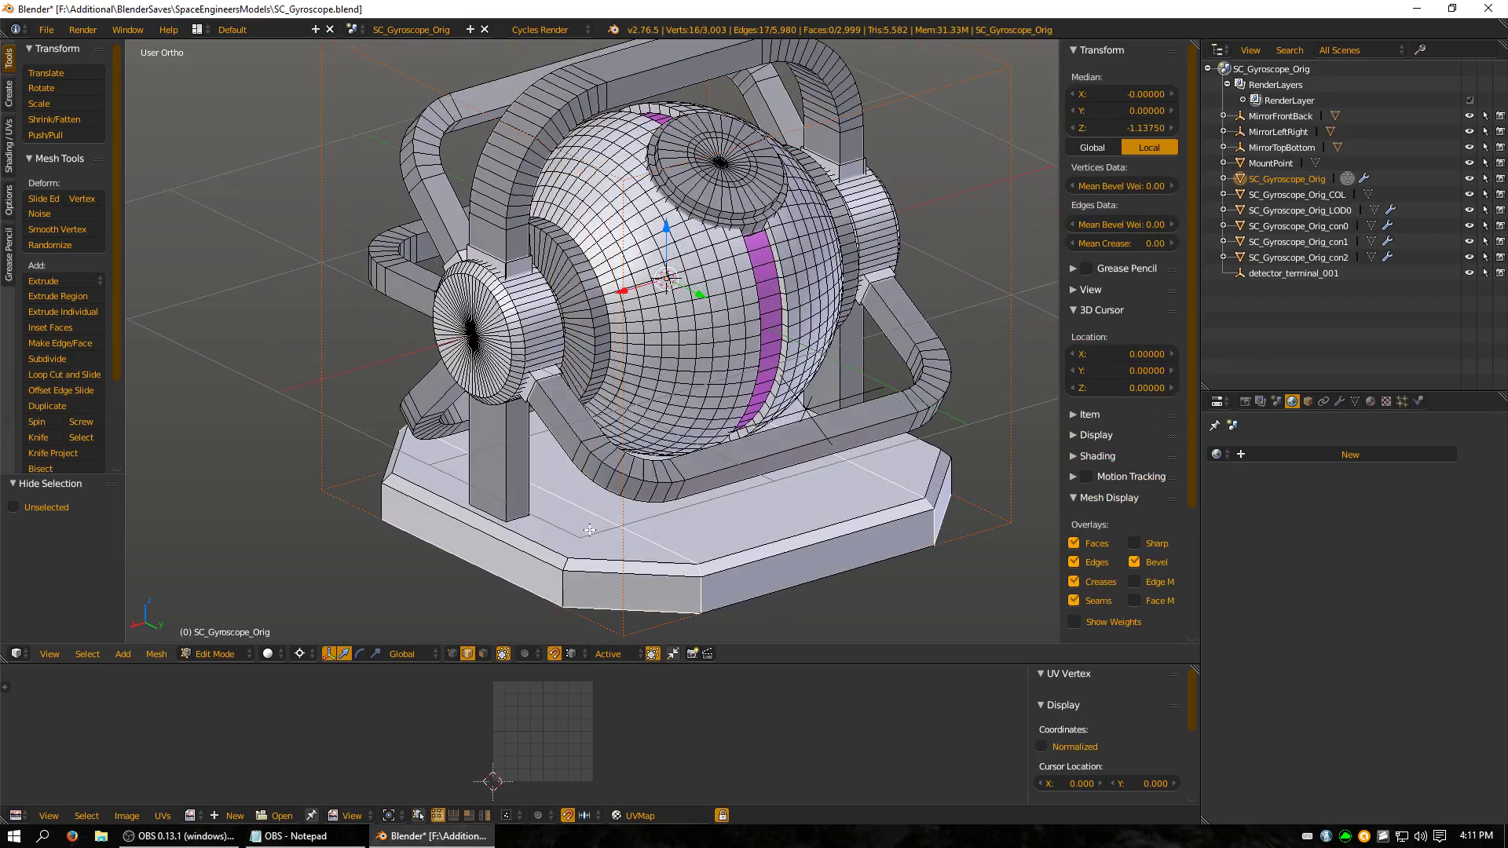
{"action": "right_click", "coordinate": [564, 575], "text": "shift"}
{"action": "middle_click_drag", "start_coordinate": [377, 505], "coordinate": [620, 629]}
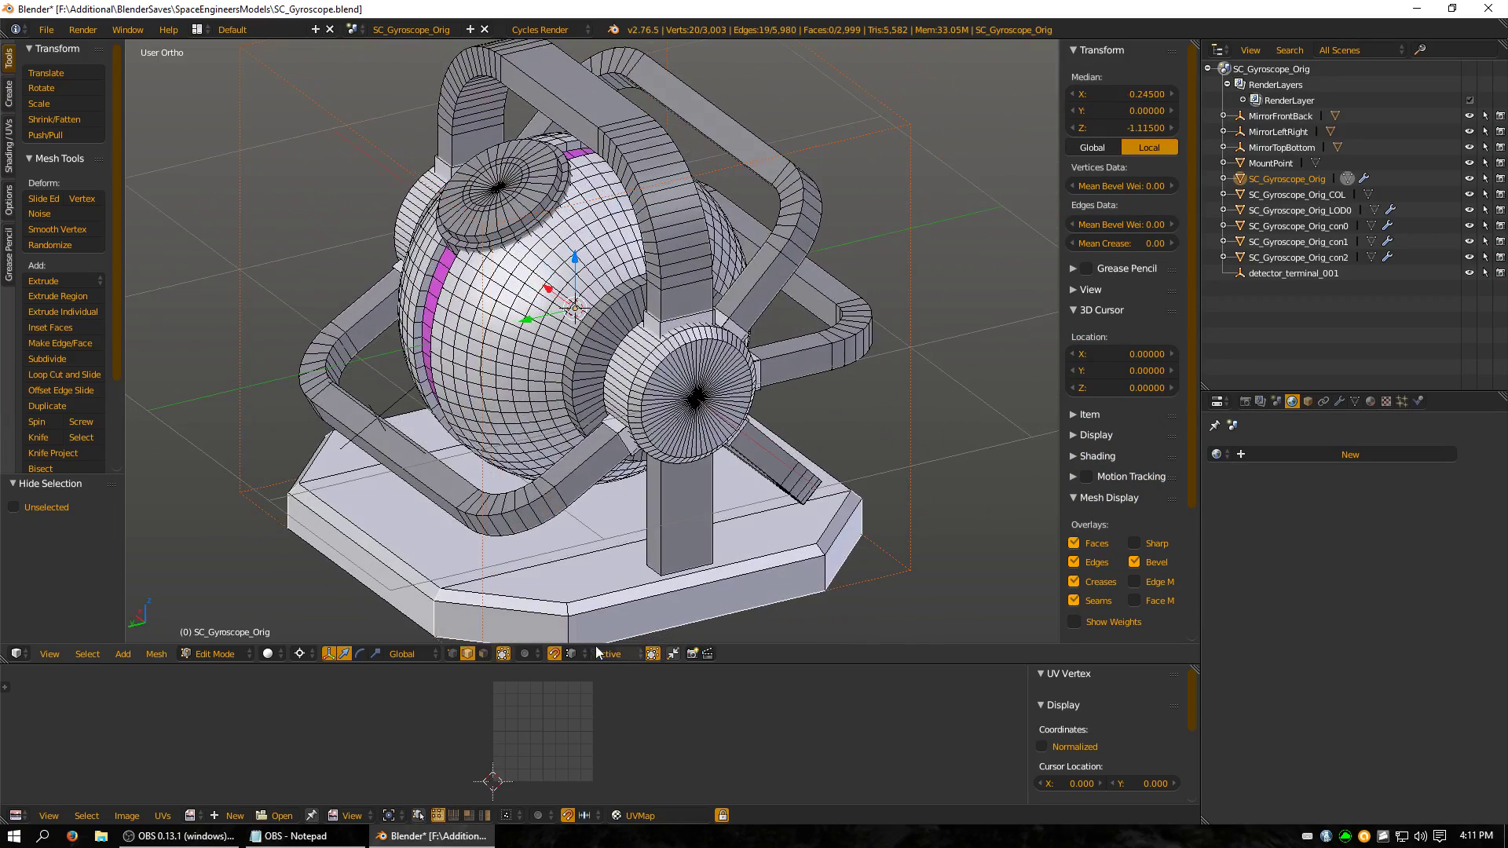
{"action": "right_click", "coordinate": [624, 630], "text": "shift"}
{"action": "right_click", "coordinate": [818, 585], "text": "shift"}
{"action": "key", "text": "ctrl+e"}
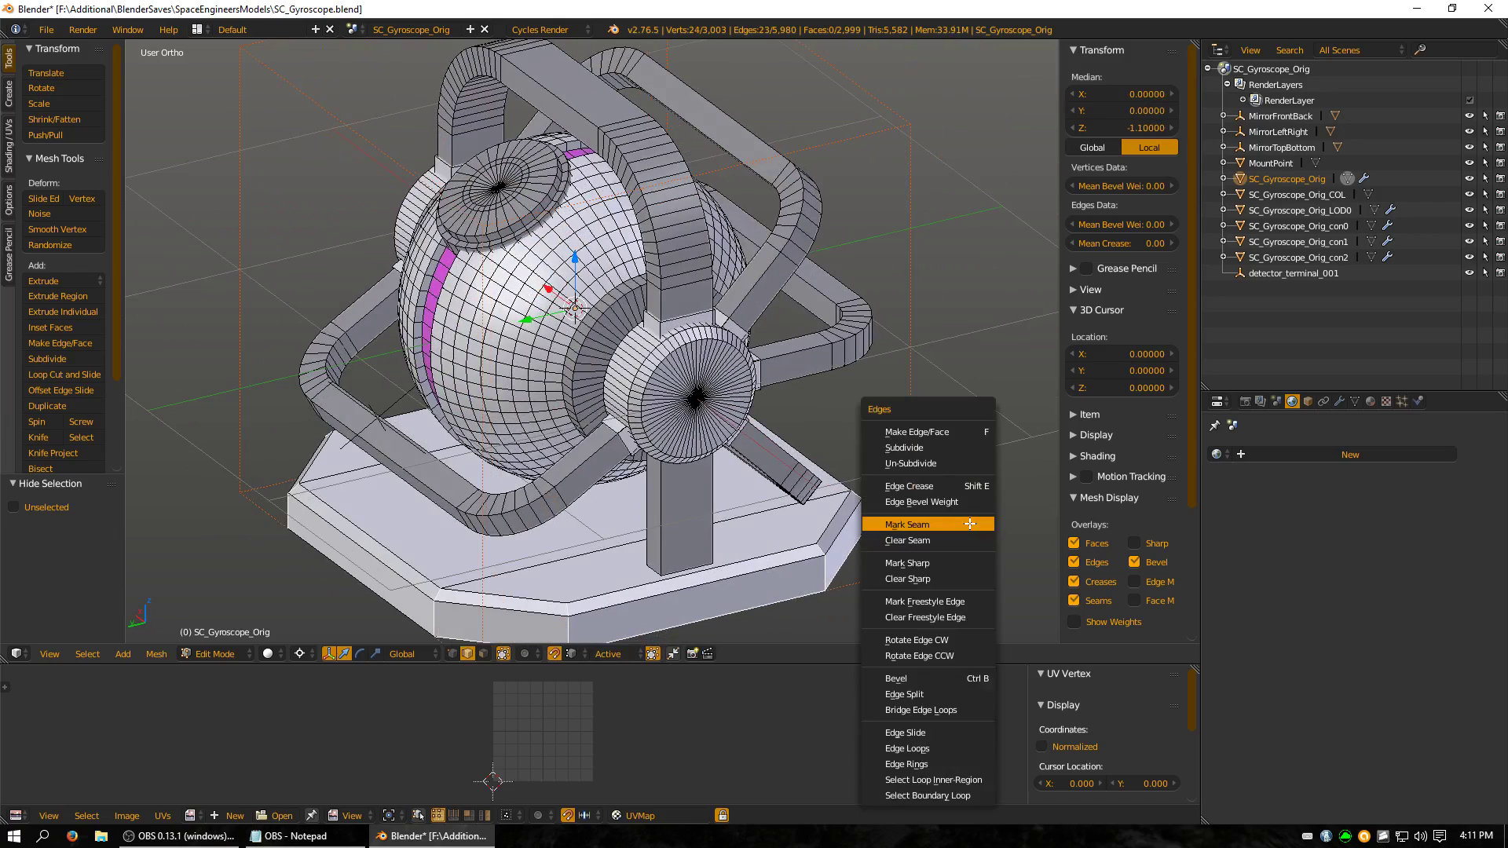
{"action": "left_click", "coordinate": [967, 521]}
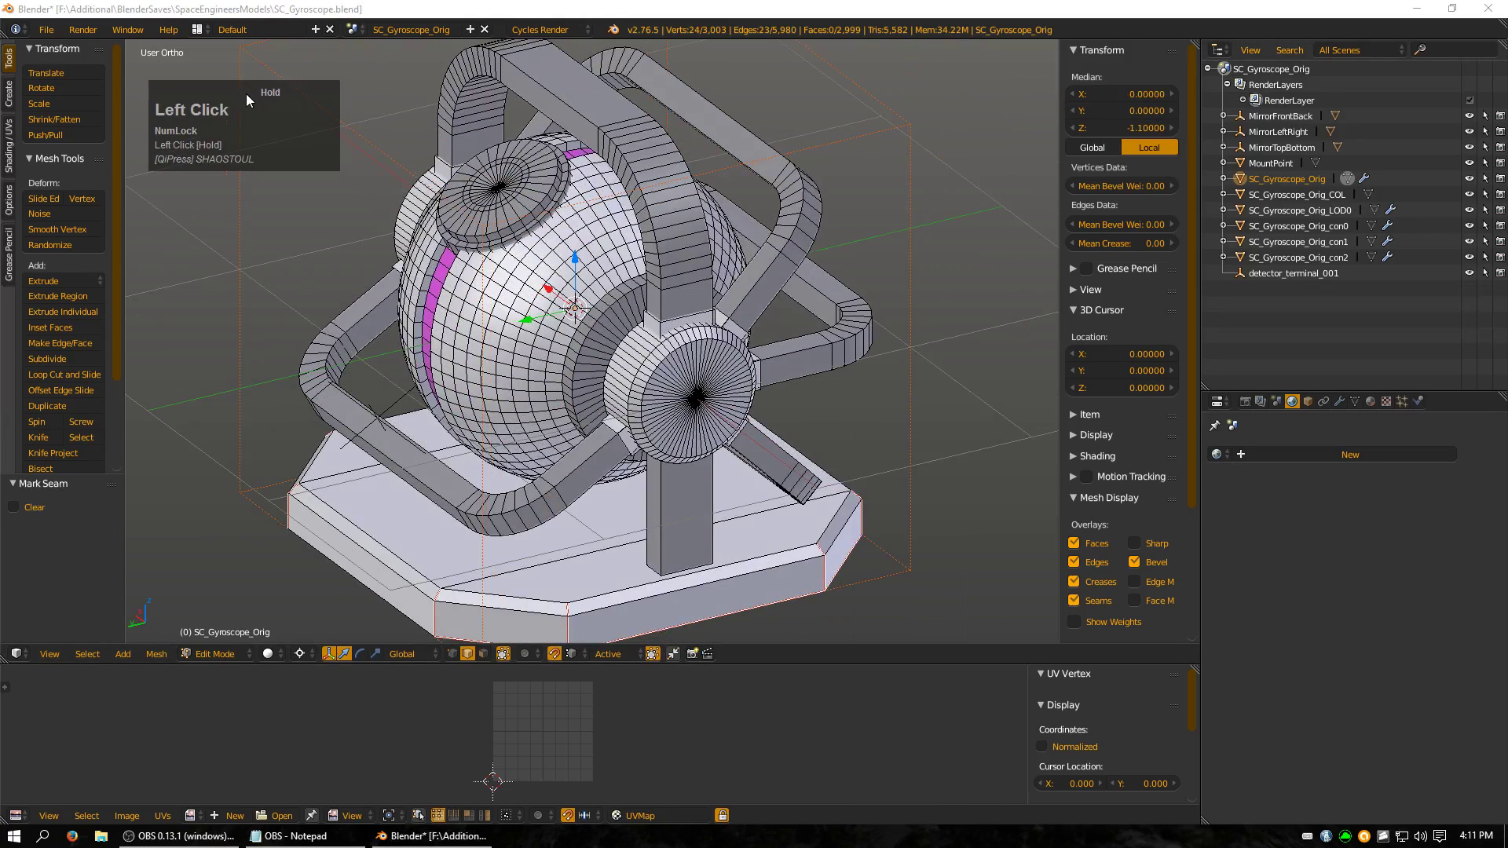
- Grow the selection to the whole base plate and enlarge the UV editor to show its full layout
{"action": "scroll", "coordinate": [362, 536], "scroll_direction": "down", "scroll_amount": 2}
{"action": "middle_click_drag", "start_coordinate": [362, 536], "coordinate": [476, 454]}
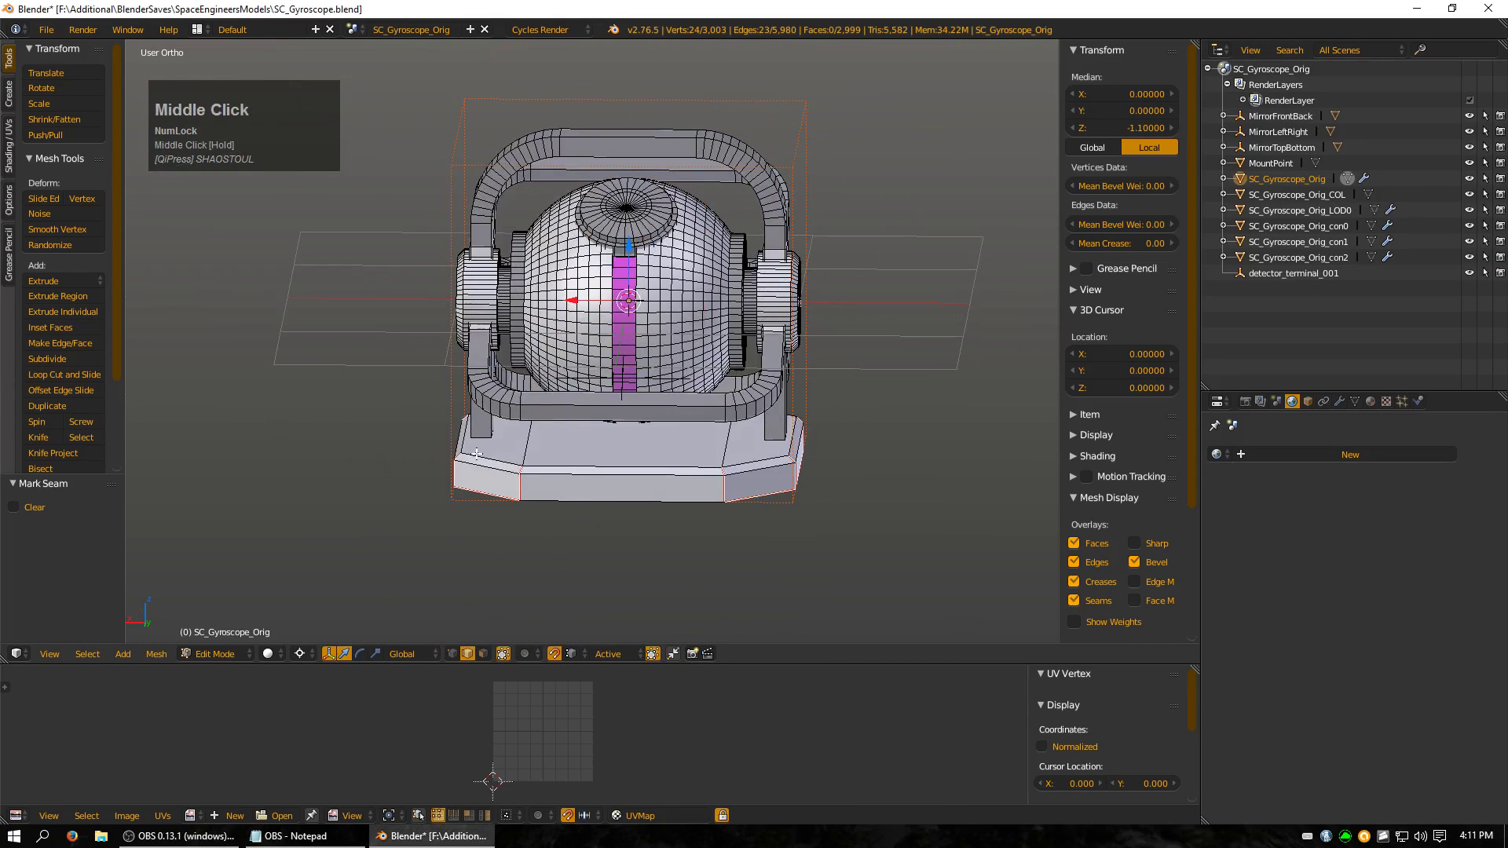
{"action": "key", "text": "ctrl+KP_Add"}
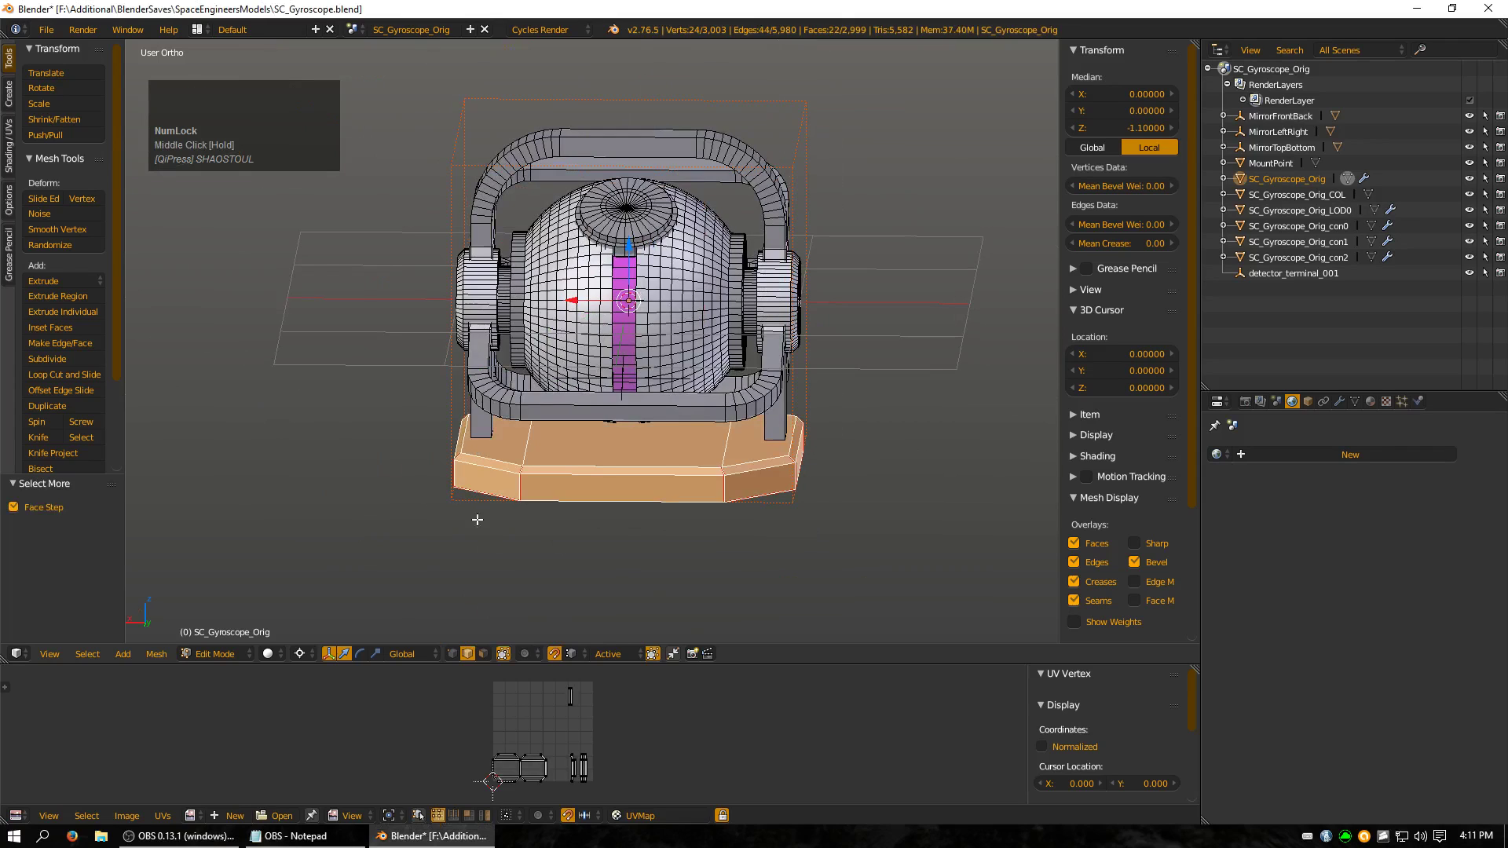
{"action": "left_click_drag", "start_coordinate": [780, 665], "coordinate": [778, 536]}
{"action": "scroll", "coordinate": [613, 706], "scroll_direction": "up", "scroll_amount": 5}
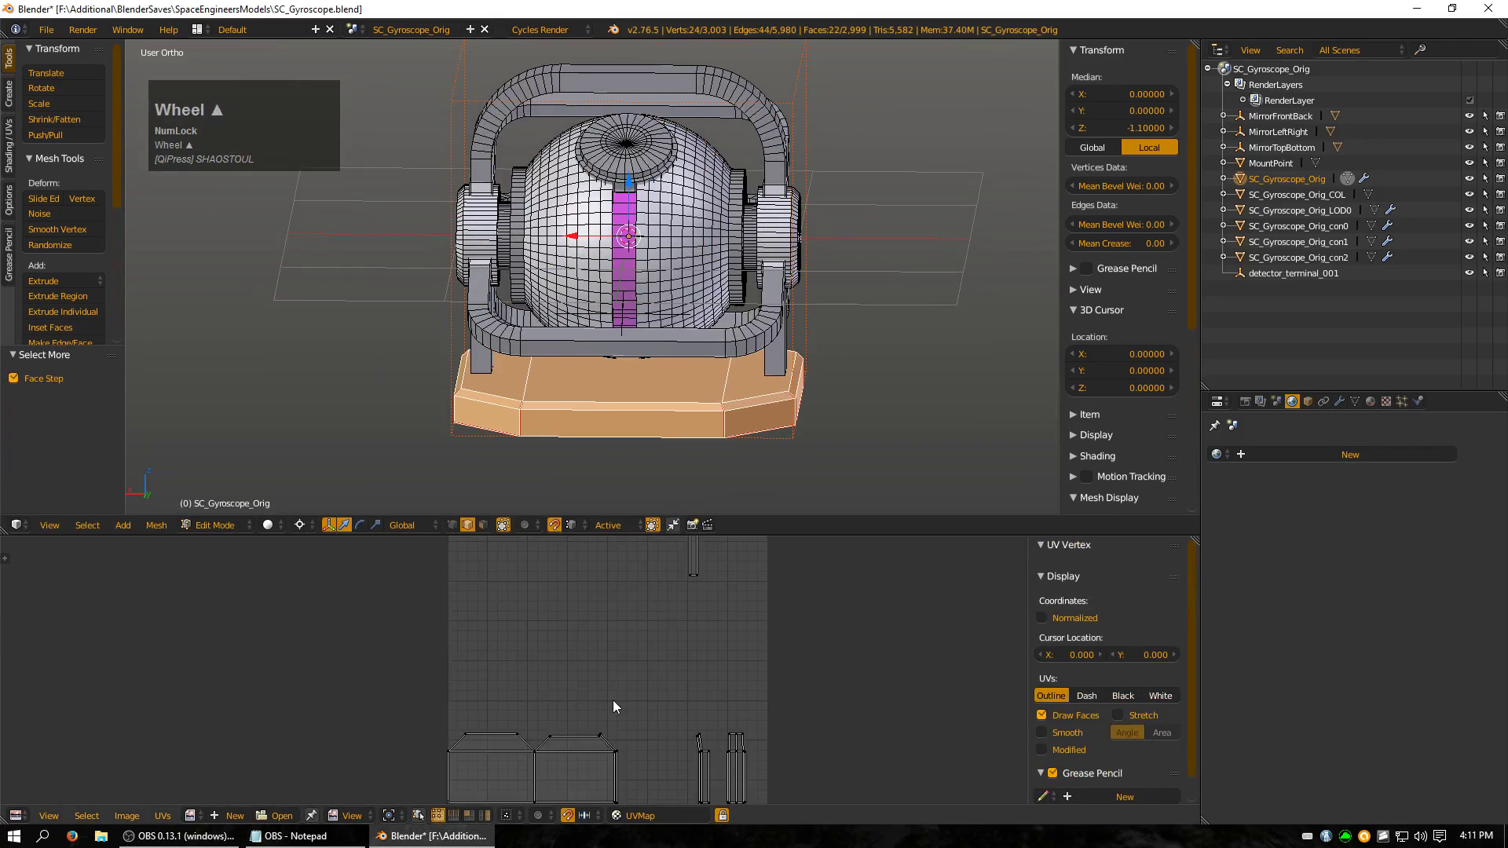
{"action": "middle_click_drag", "start_coordinate": [668, 710], "coordinate": [652, 677]}
{"action": "scroll", "coordinate": [553, 722], "scroll_direction": "down", "scroll_amount": 1}
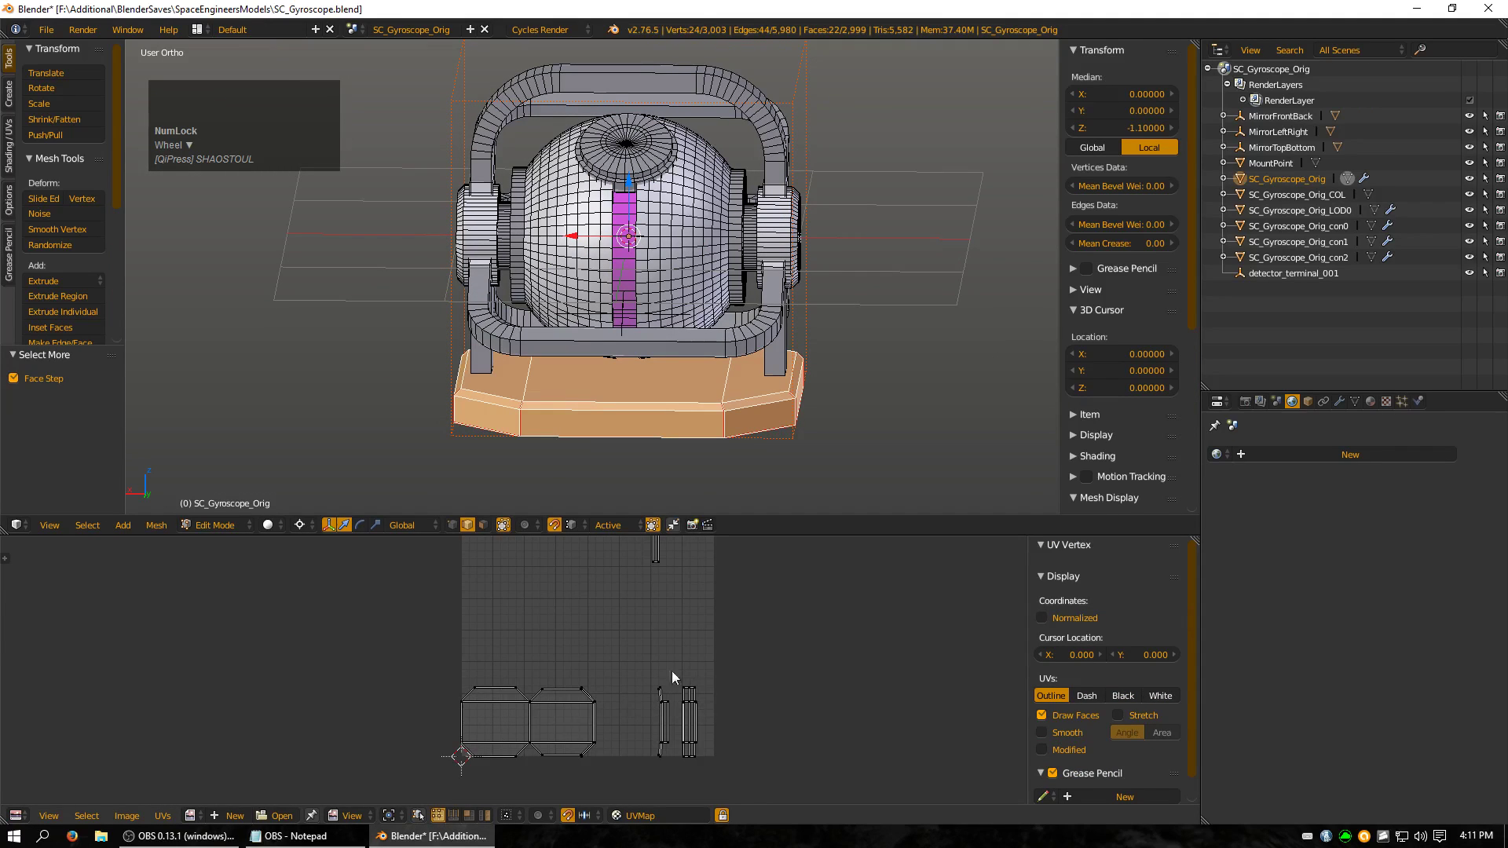
{"action": "middle_click_drag", "start_coordinate": [672, 671], "coordinate": [671, 638]}
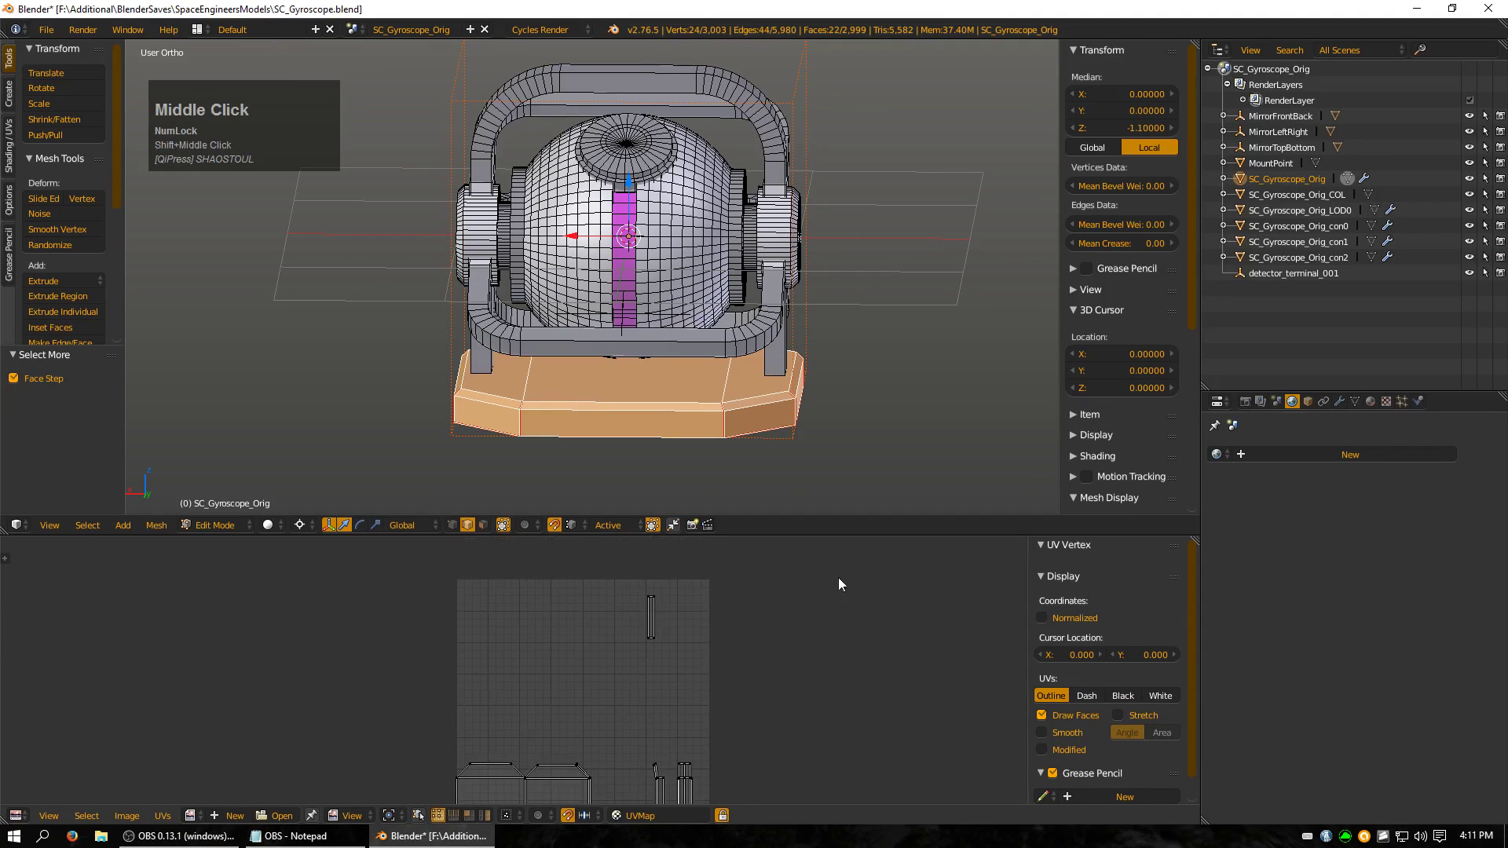
- Unwrap the base plate's UVs and hide its faces
{"action": "key", "text": "u"}
{"action": "key", "text": "u"}
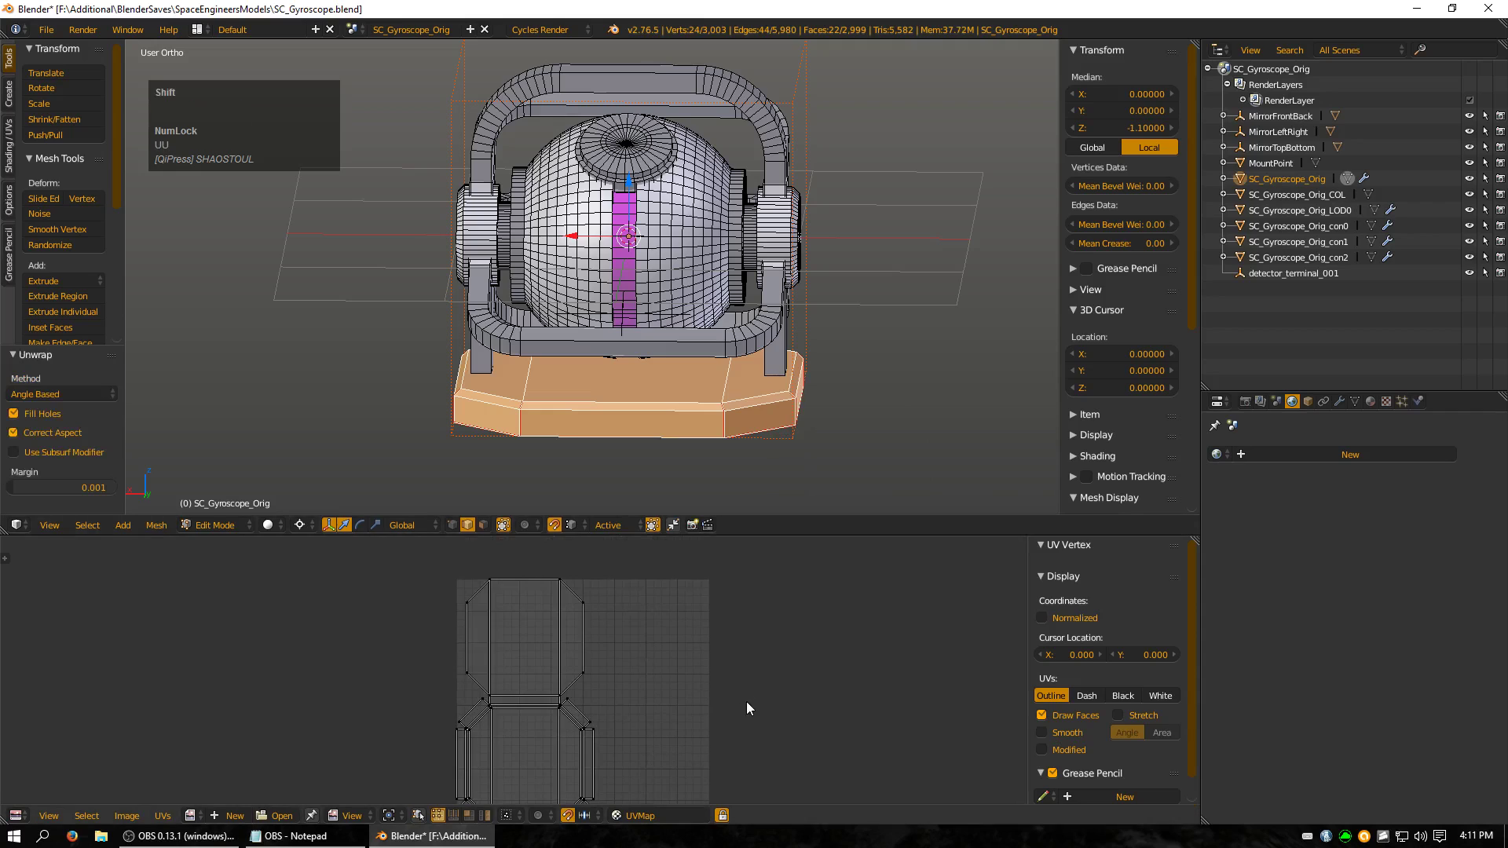
{"action": "scroll", "coordinate": [745, 684], "scroll_direction": "down", "scroll_amount": 5, "text": "shift"}
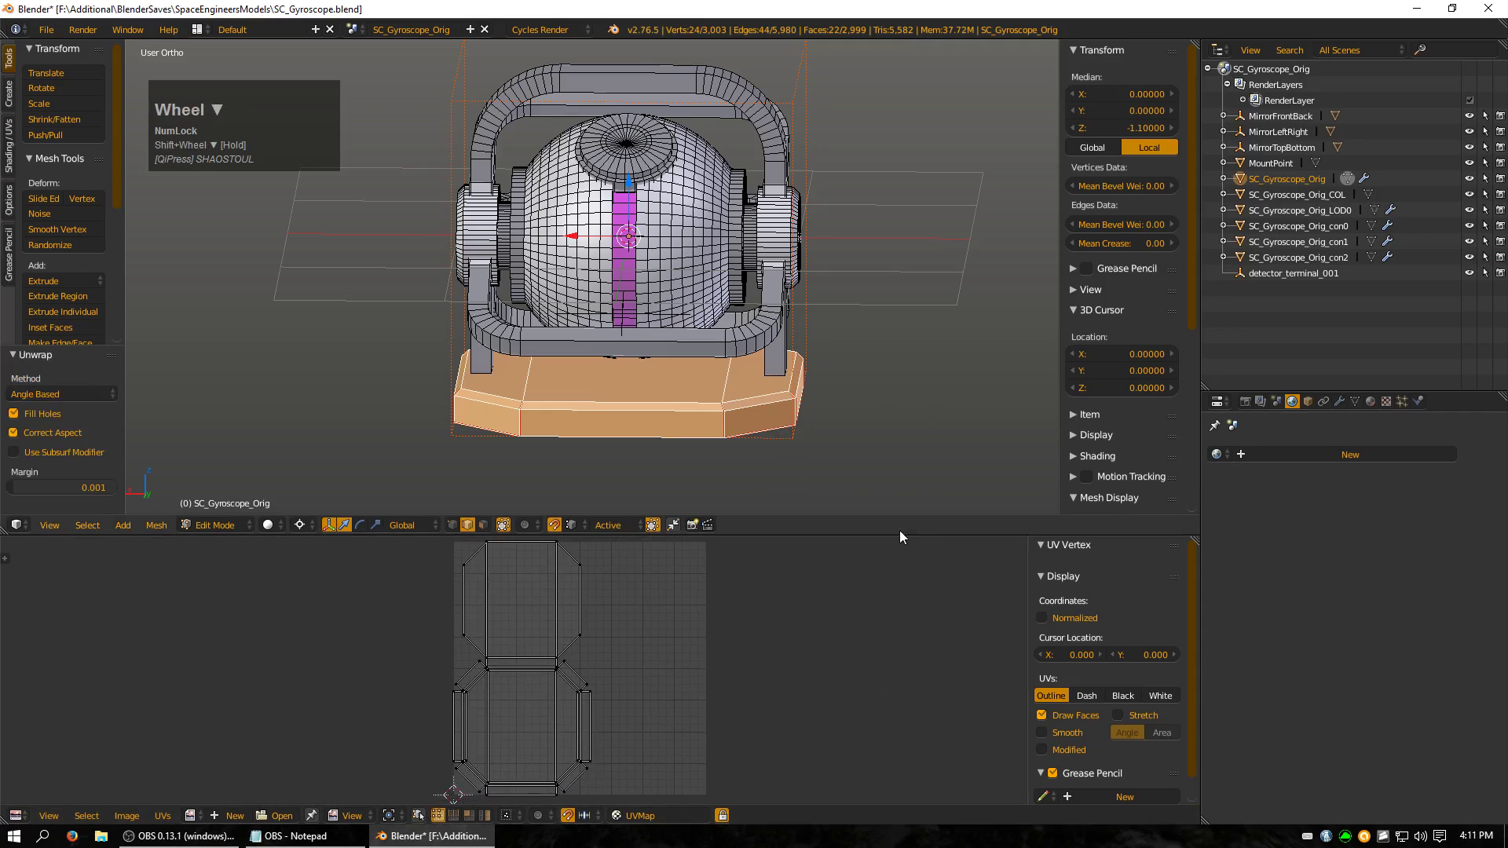
{"action": "left_click", "coordinate": [862, 469]}
{"action": "key", "text": "h"}
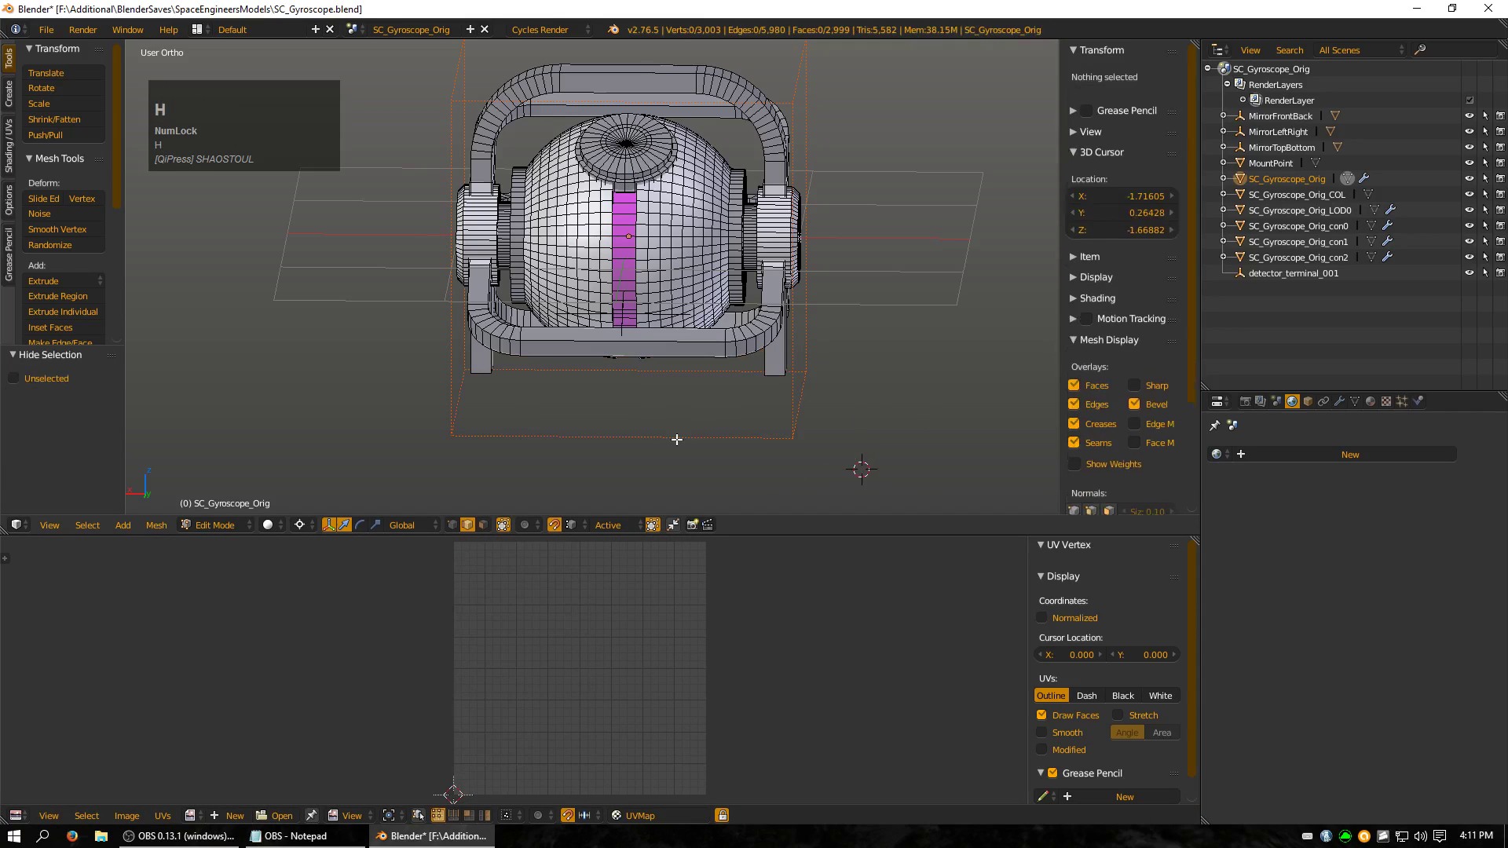
- Select the three curved frame bars on the sphere's negative Y side, grow the selection to all their faces, and delete their vertices
{"action": "middle_click_drag", "start_coordinate": [481, 415], "coordinate": [639, 441]}
{"action": "scroll", "coordinate": [633, 445], "scroll_direction": "up", "scroll_amount": 2}
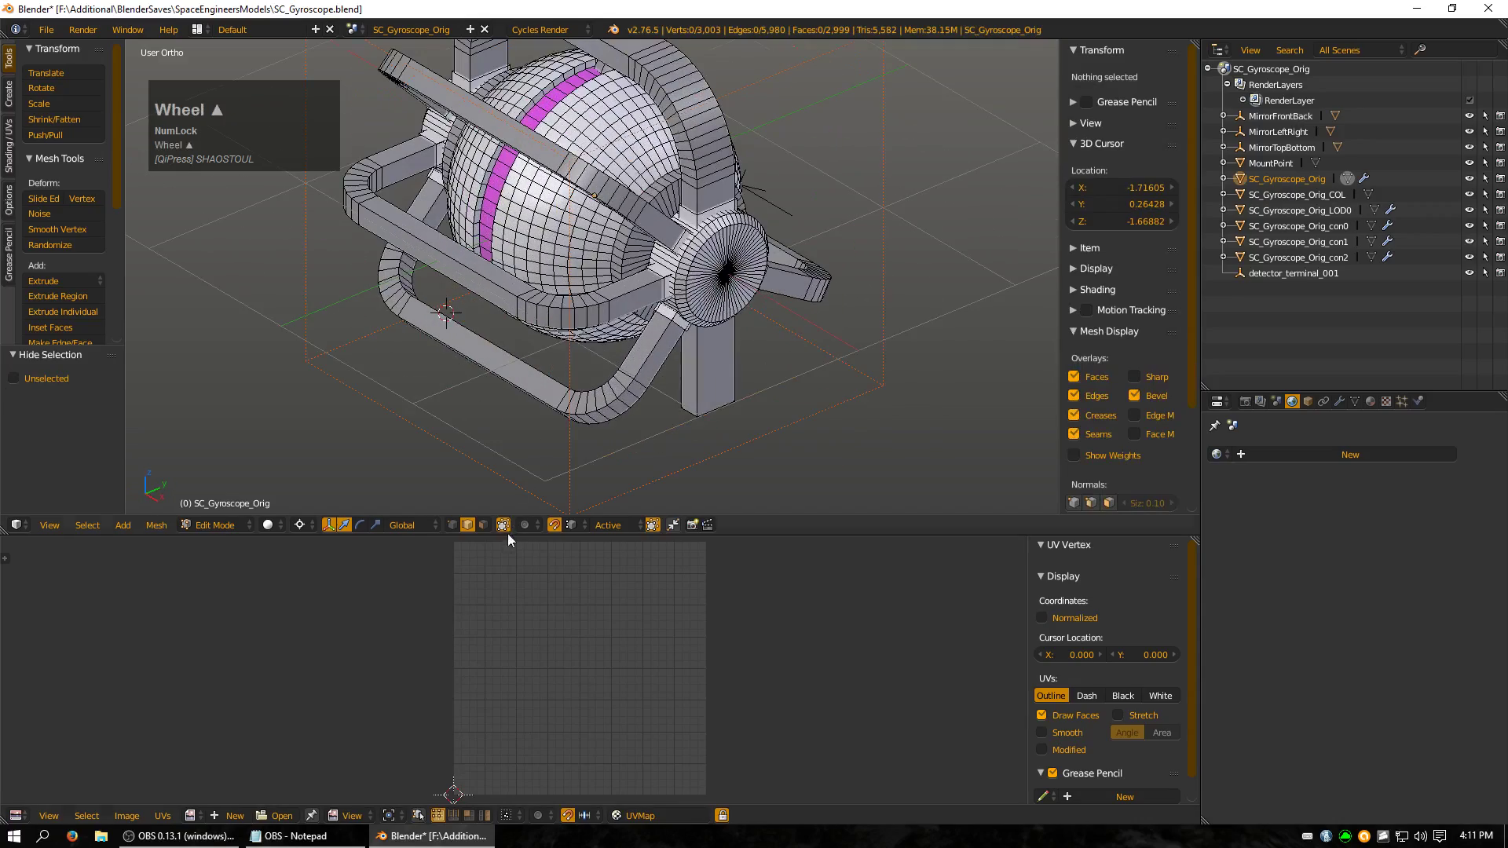
{"action": "left_click", "coordinate": [483, 524]}
{"action": "right_click", "coordinate": [573, 318], "text": "alt"}
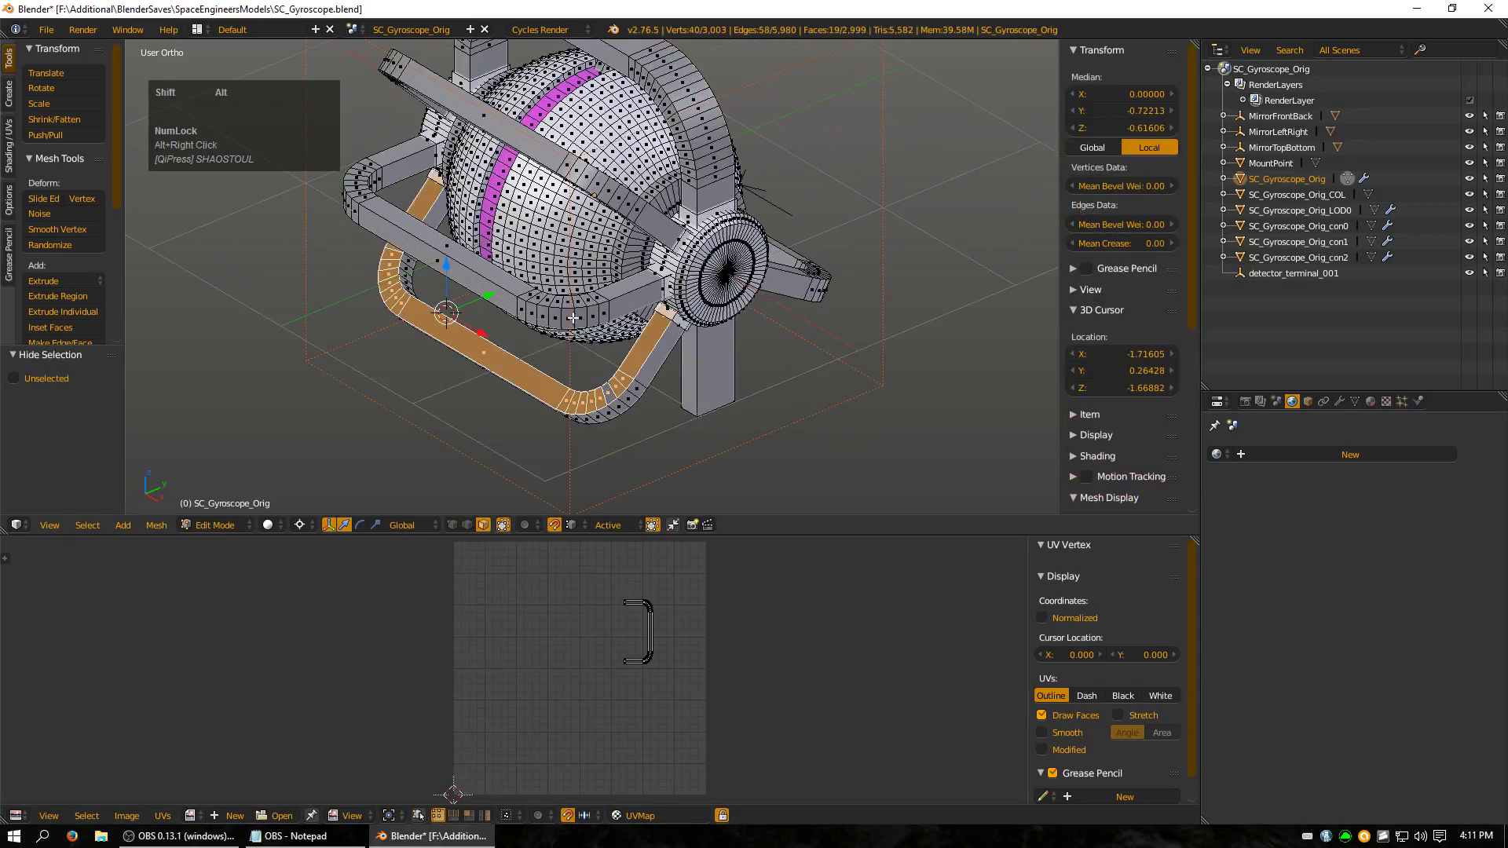
{"action": "right_click", "coordinate": [574, 318], "text": "alt+shift"}
{"action": "middle_click_drag", "start_coordinate": [572, 318], "coordinate": [542, 332]}
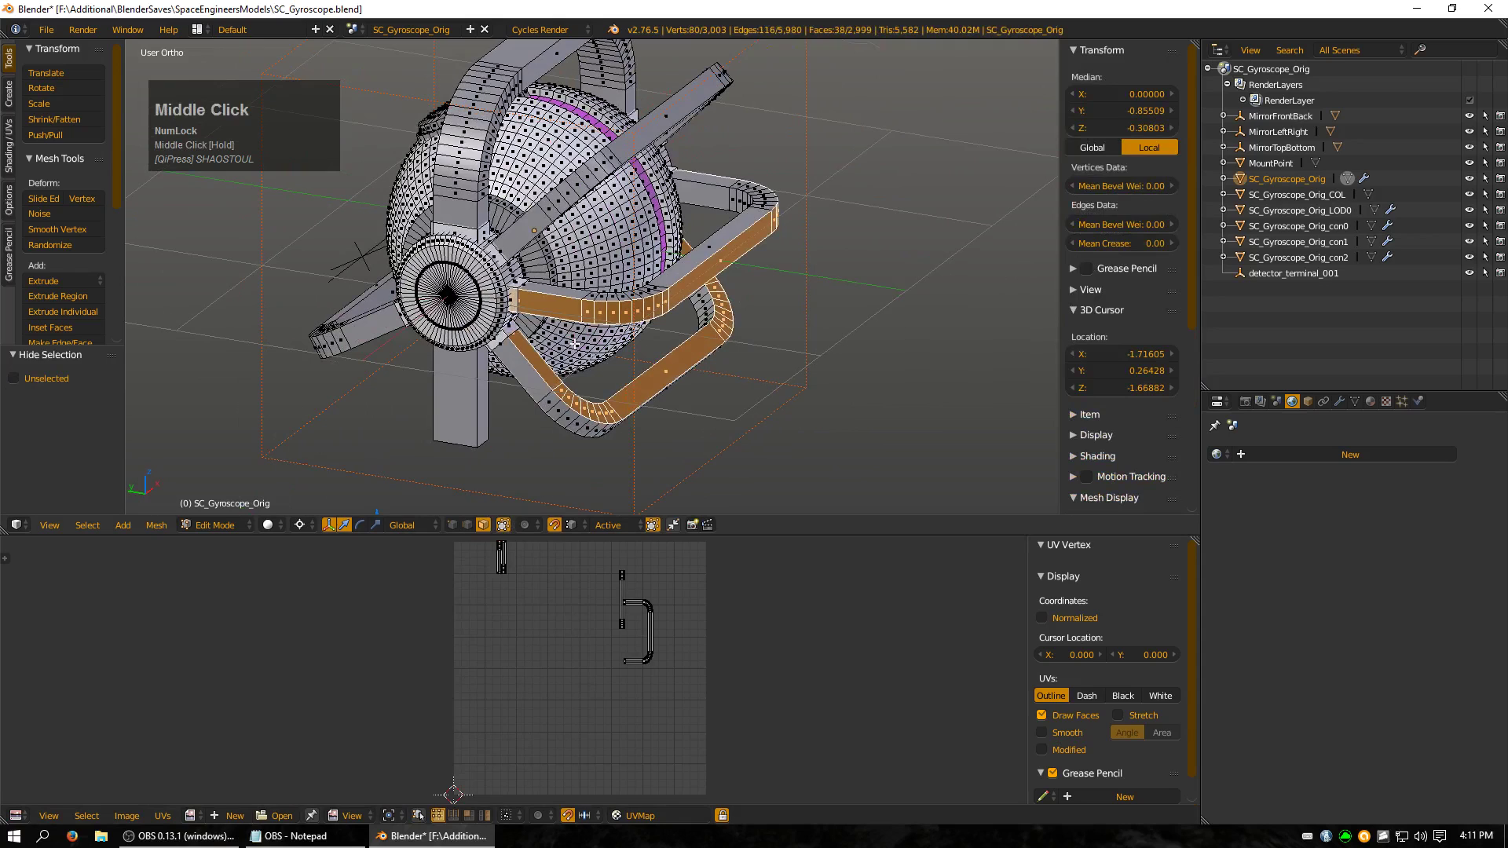
{"action": "key", "text": "ctrl+KP_Add"}
{"action": "key", "text": "ctrl+KP_Add"}
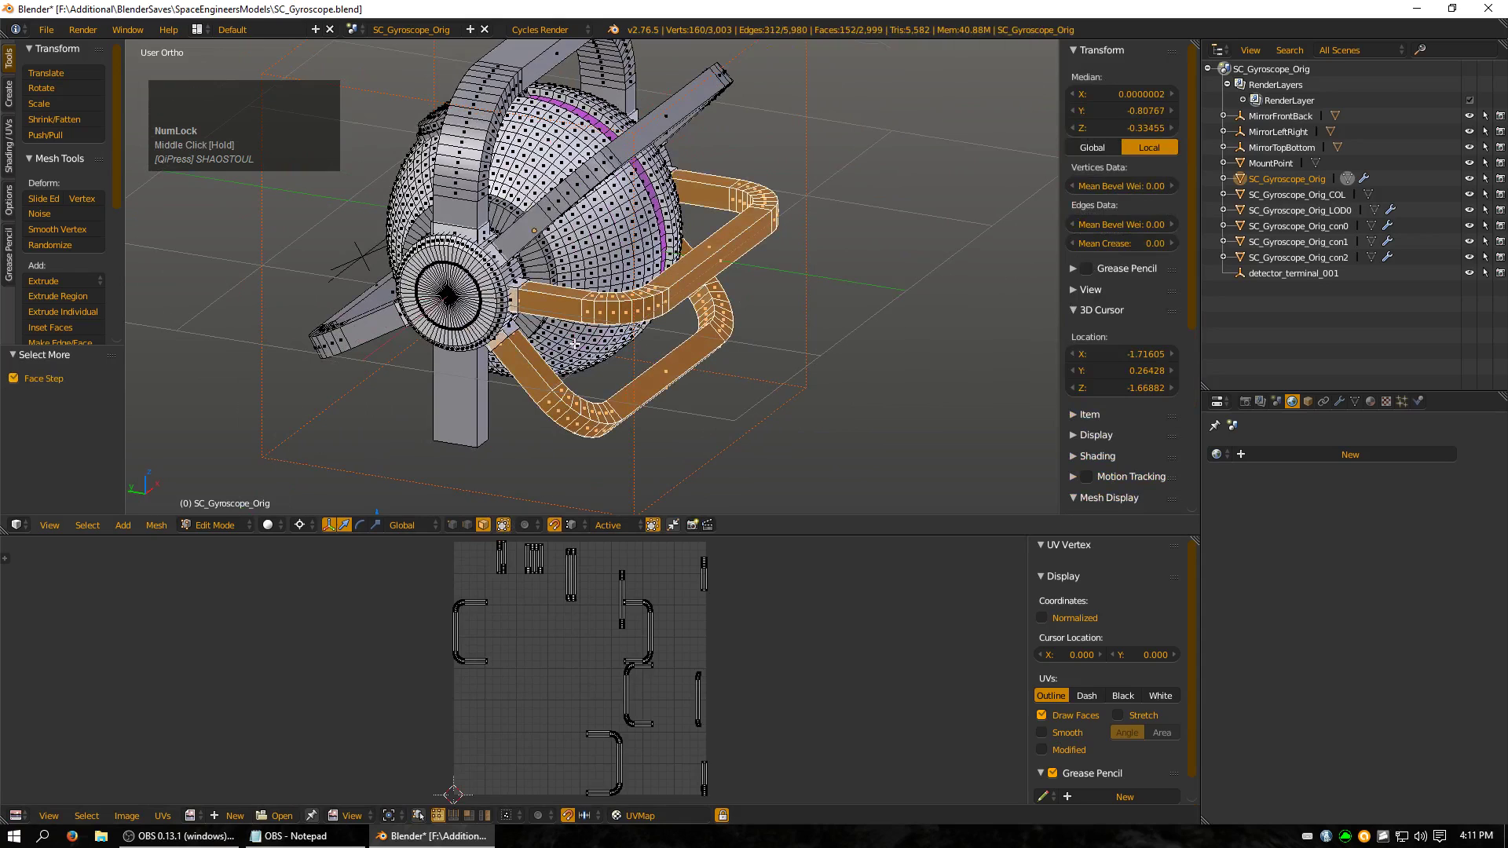
{"action": "right_click", "coordinate": [583, 183], "text": "alt+shift"}
{"action": "key", "text": "ctrl+KP_Add"}
{"action": "key", "text": "x"}
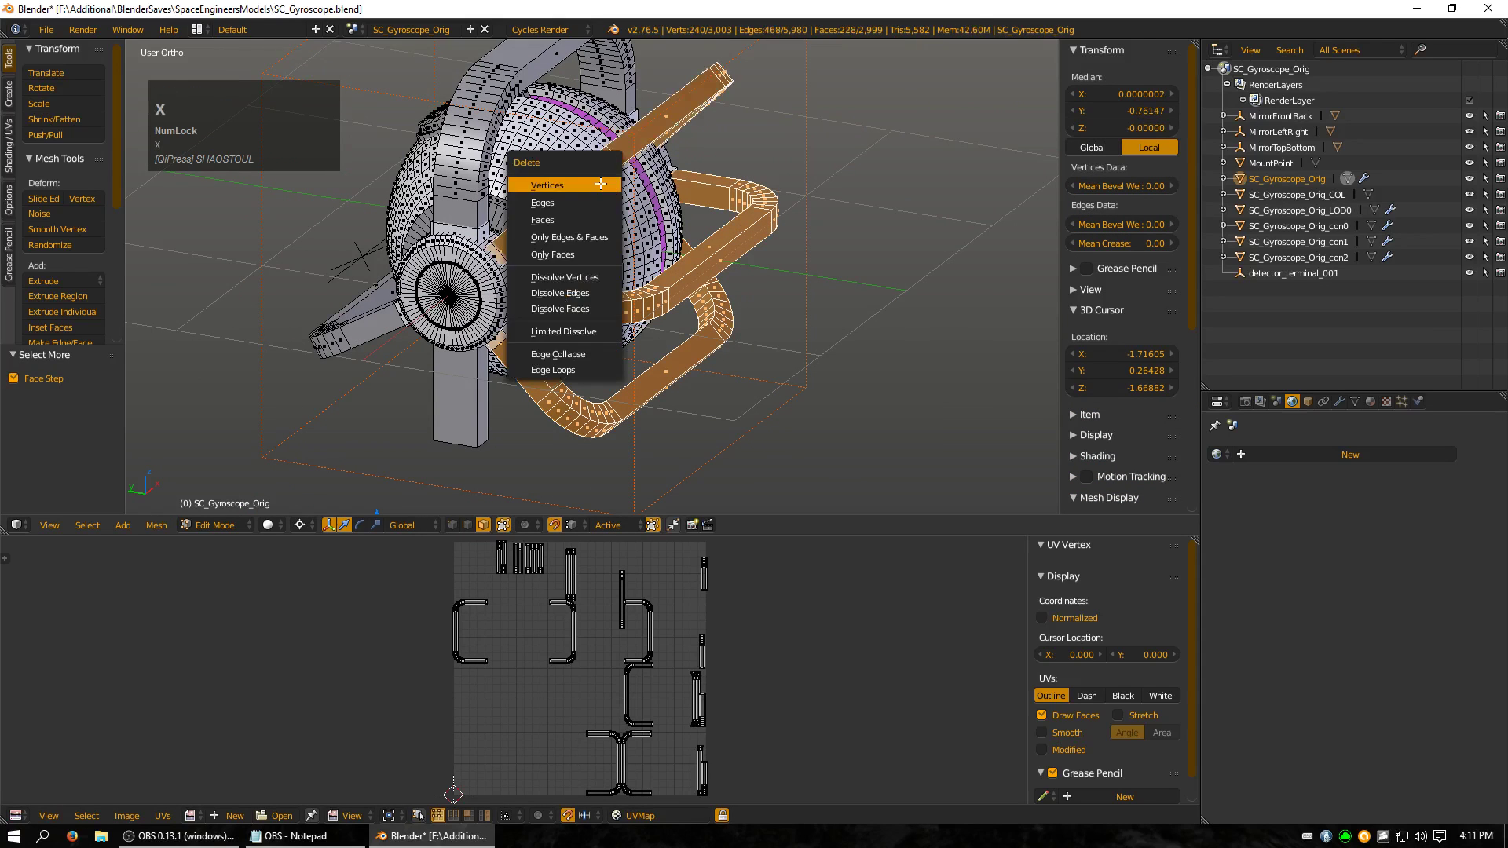
{"action": "left_click", "coordinate": [601, 185]}
- Select the six small connector blocks on the two hubs where the deleted bars were attached and delete their vertices
{"action": "scroll", "coordinate": [510, 325], "scroll_direction": "up", "scroll_amount": 2}
{"action": "middle_click", "coordinate": [510, 325]}
{"action": "middle_click_drag", "start_coordinate": [511, 325], "coordinate": [402, 285]}
{"action": "right_click", "coordinate": [223, 266]}
{"action": "right_click", "coordinate": [222, 190], "text": "shift"}
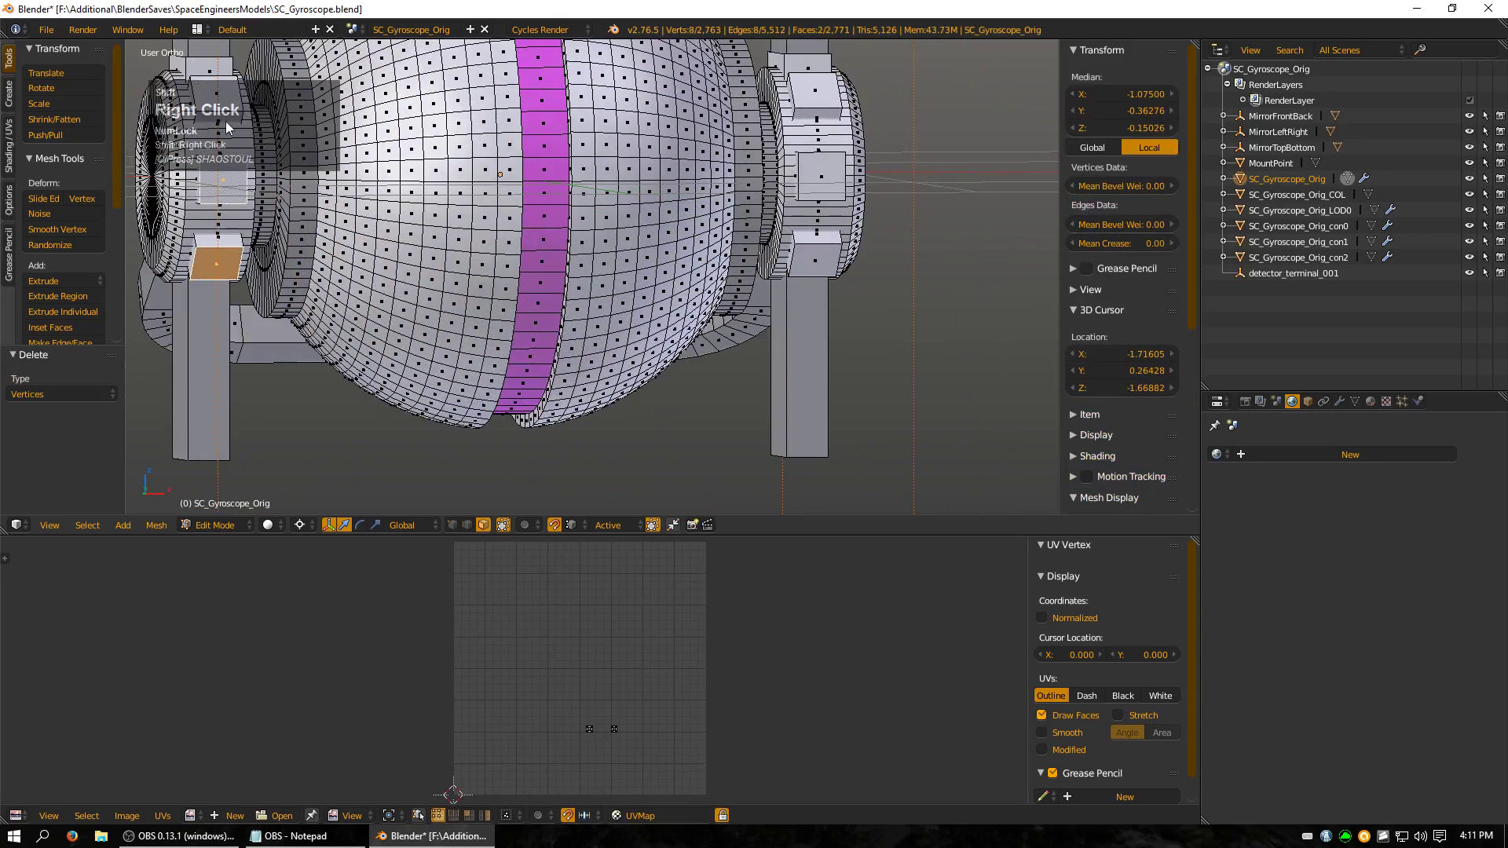
{"action": "right_click", "coordinate": [219, 97], "text": "shift"}
{"action": "left_click", "coordinate": [516, 173]}
{"action": "middle_click_drag", "start_coordinate": [229, 262], "coordinate": [326, 349], "text": "shift"}
{"action": "right_click", "coordinate": [326, 350]}
{"action": "right_click", "coordinate": [320, 267], "text": "shift"}
{"action": "right_click", "coordinate": [318, 192], "text": "shift"}
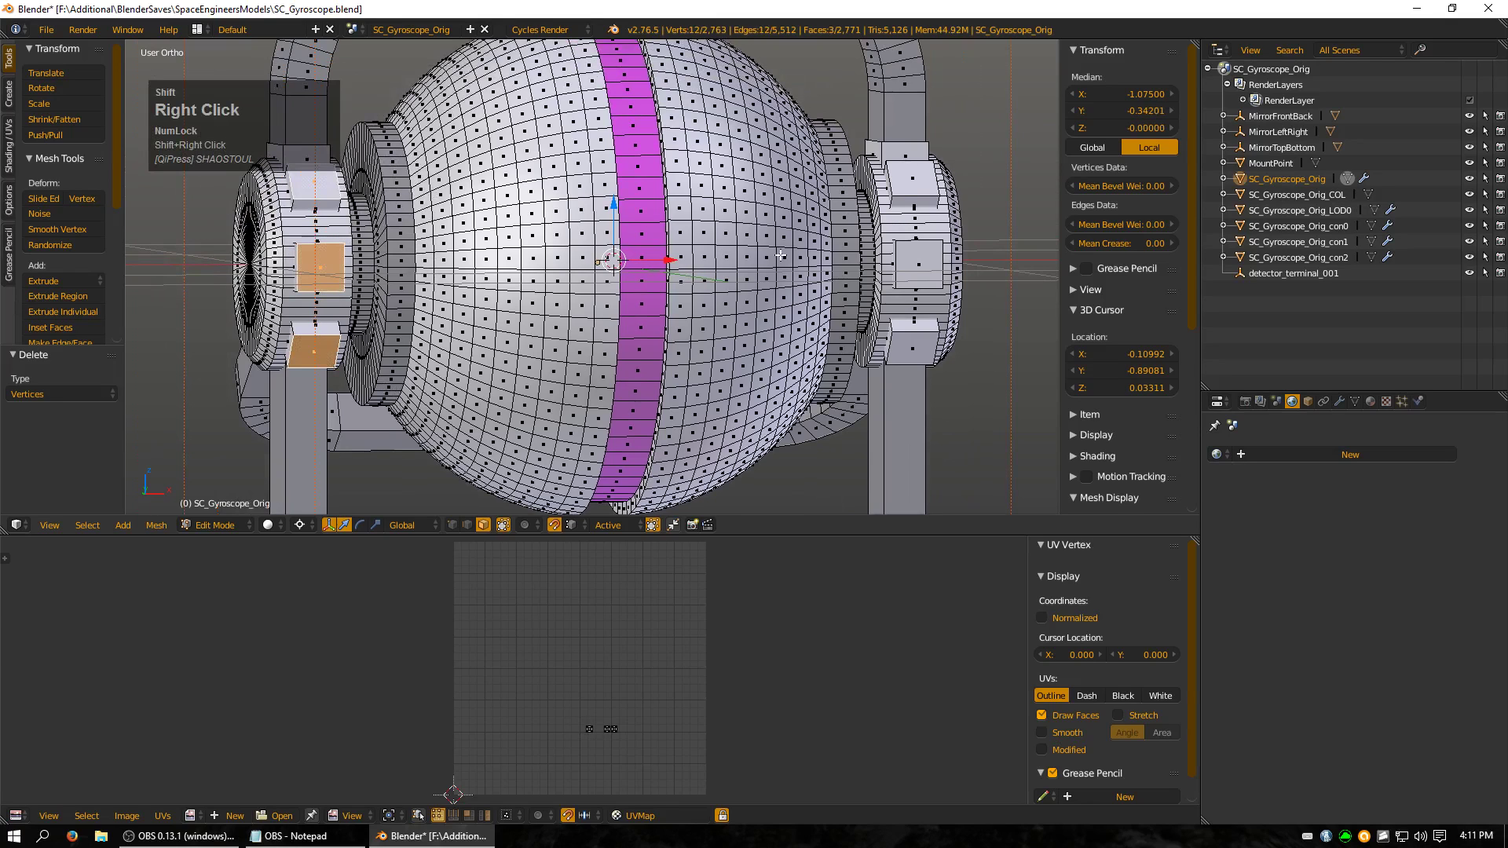
{"action": "right_click", "coordinate": [913, 185], "text": "shift"}
{"action": "right_click", "coordinate": [919, 266], "text": "shift"}
{"action": "right_click", "coordinate": [913, 346], "text": "shift"}
{"action": "key", "text": "ctrl+KP_Add"}
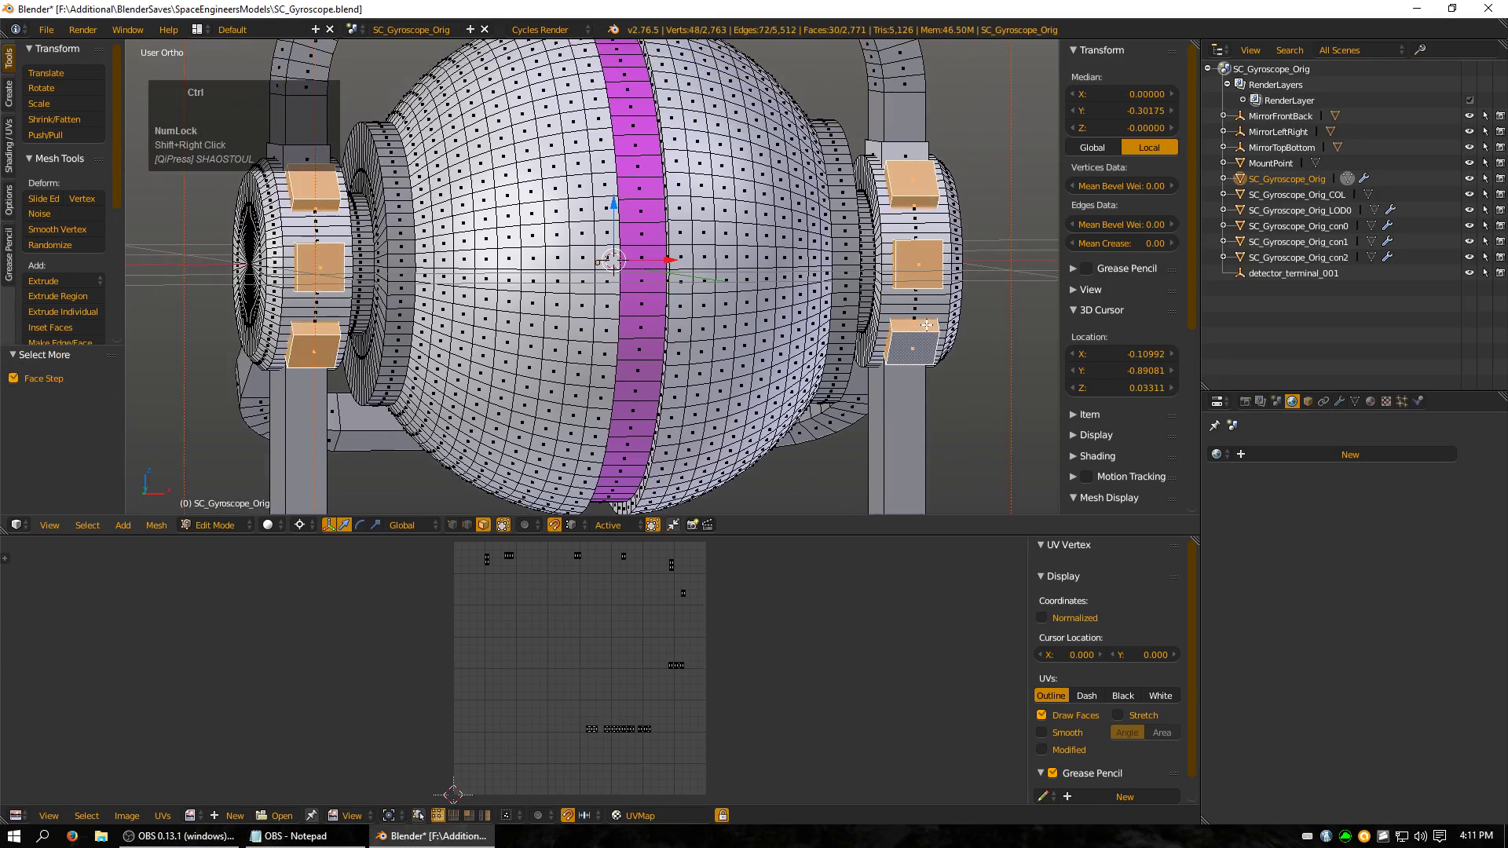
{"action": "key", "text": "x"}
{"action": "left_click", "coordinate": [926, 325]}
{"action": "scroll", "coordinate": [981, 271], "scroll_direction": "down", "scroll_amount": 5}
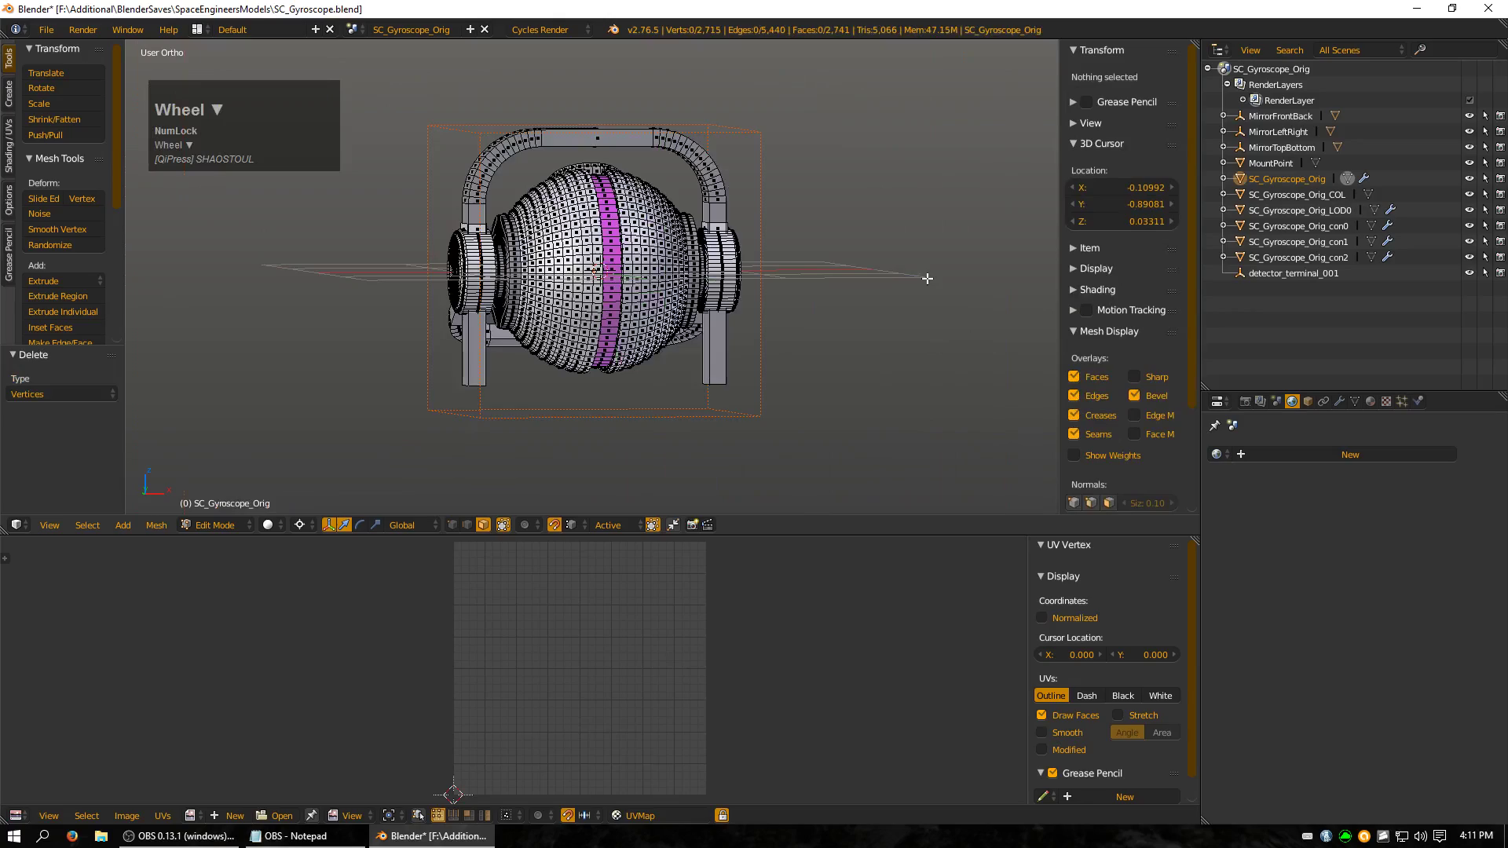
- Mark seams along the four lengthwise edge loops of the lower frame bar, leaving out the long middle edge on three of them
{"action": "middle_click_drag", "start_coordinate": [925, 276], "coordinate": [707, 377]}
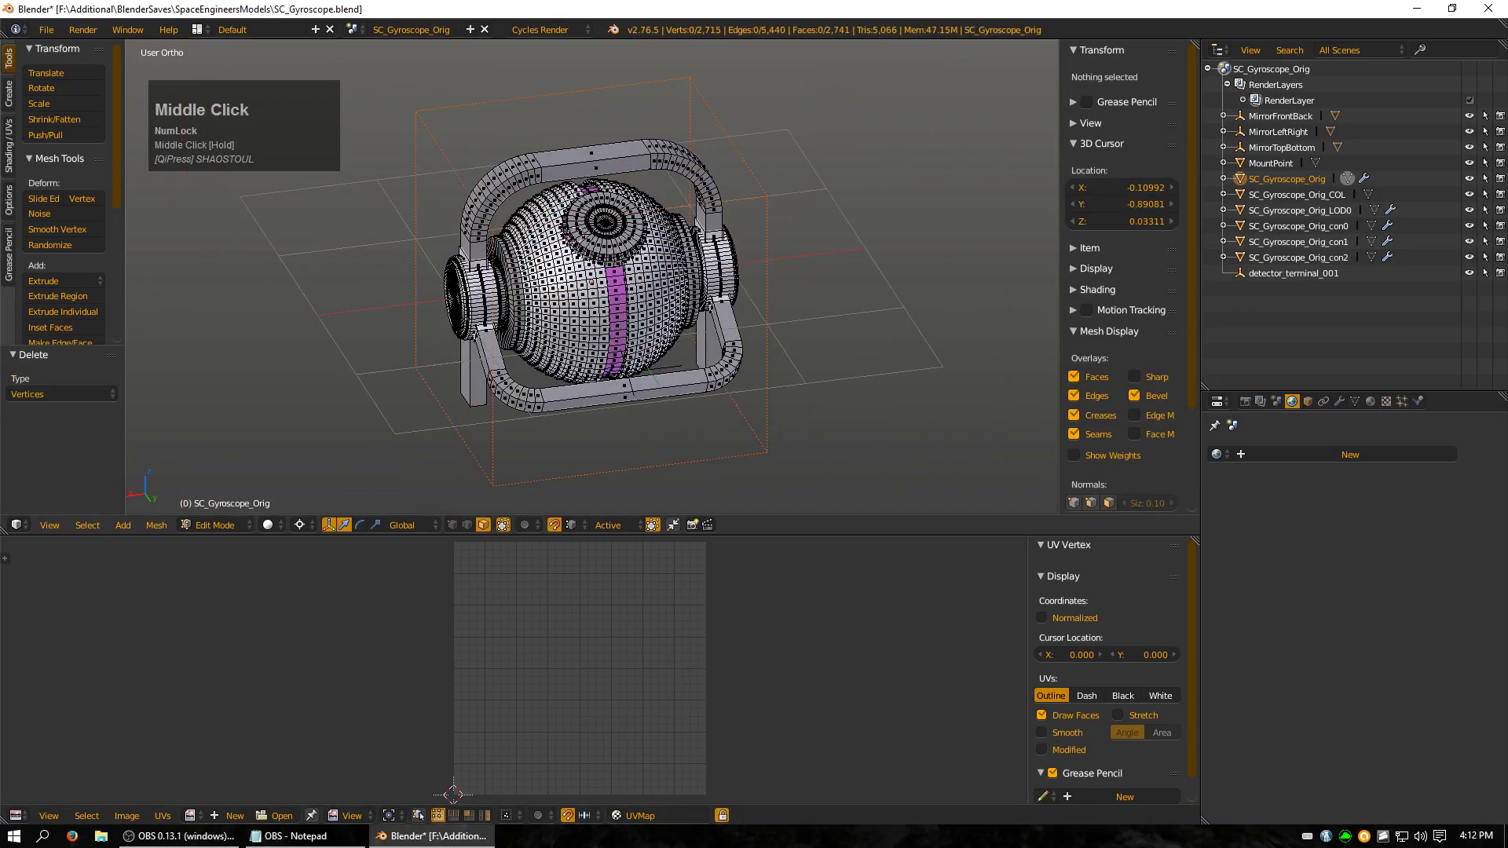
{"action": "left_click", "coordinate": [469, 525]}
{"action": "scroll", "coordinate": [587, 477], "scroll_direction": "up", "scroll_amount": 4}
{"action": "middle_click_drag", "start_coordinate": [589, 480], "coordinate": [647, 358], "text": "shift"}
{"action": "key", "text": "z"}
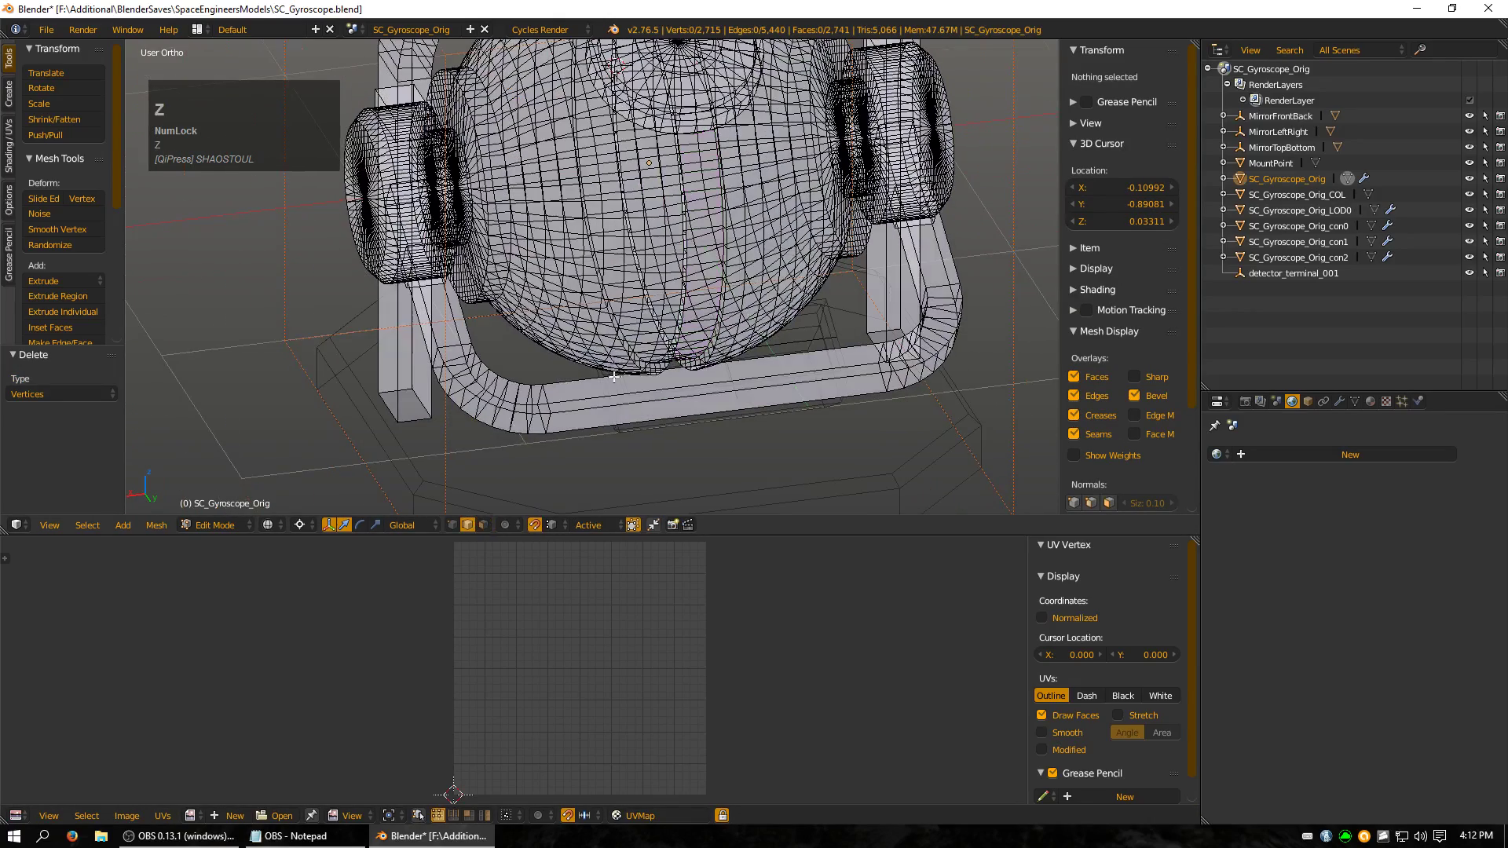
{"action": "right_click", "coordinate": [575, 382], "text": "alt+shift"}
{"action": "right_click", "coordinate": [577, 397], "text": "alt+shift"}
{"action": "right_click", "coordinate": [580, 411], "text": "alt+shift"}
{"action": "right_click", "coordinate": [586, 430], "text": "alt+shift"}
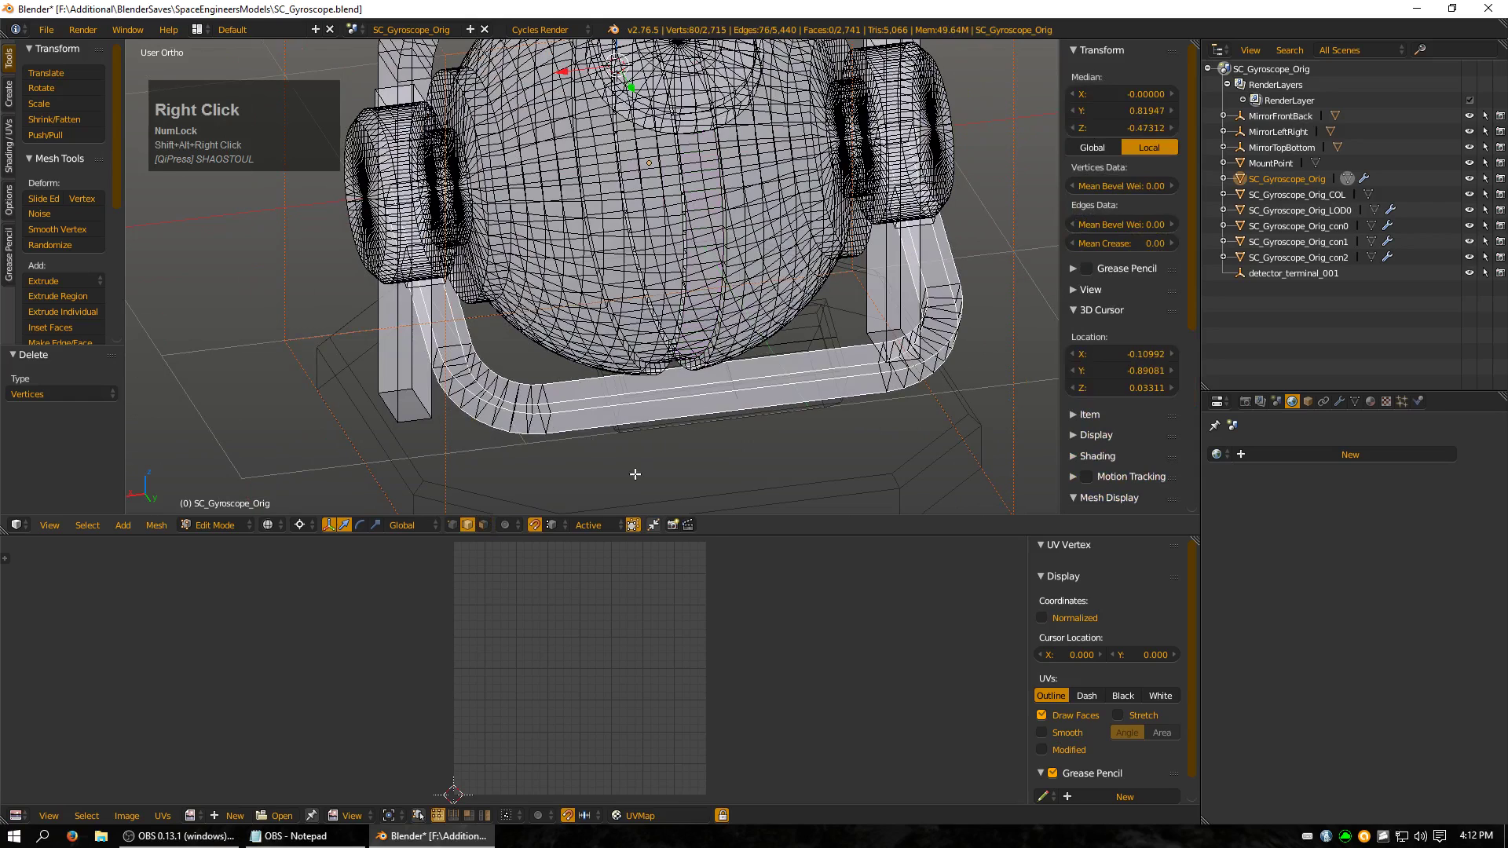
{"action": "key", "text": "z"}
{"action": "right_click", "coordinate": [578, 384], "text": "shift"}
{"action": "right_click", "coordinate": [589, 427], "text": "shift"}
{"action": "key", "text": "z"}
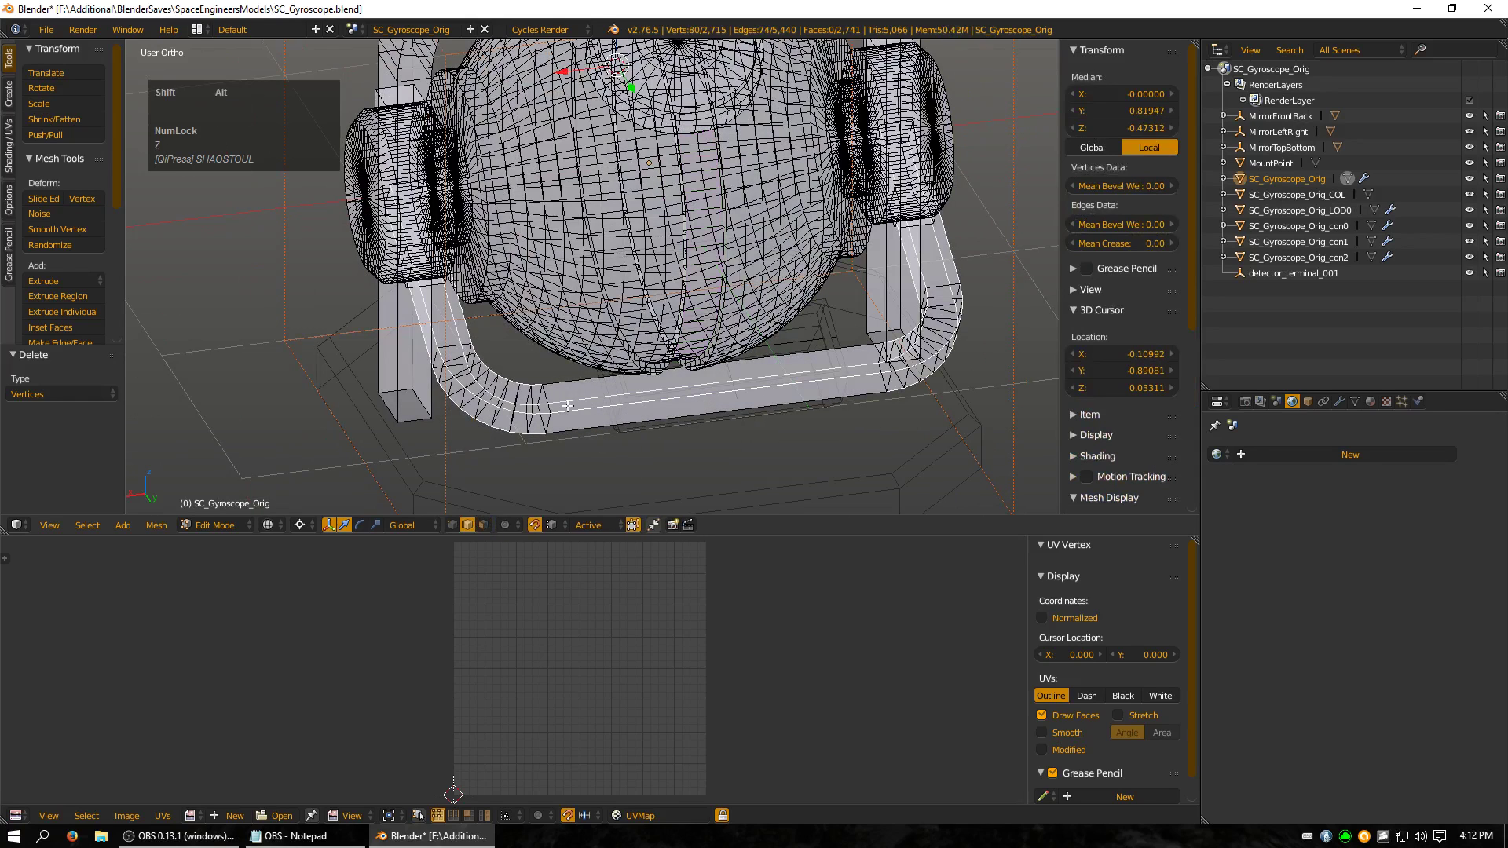
{"action": "right_click", "coordinate": [568, 402], "text": "alt+shift"}
{"action": "key", "text": "ctrl+z"}
{"action": "right_click", "coordinate": [629, 394], "text": "shift"}
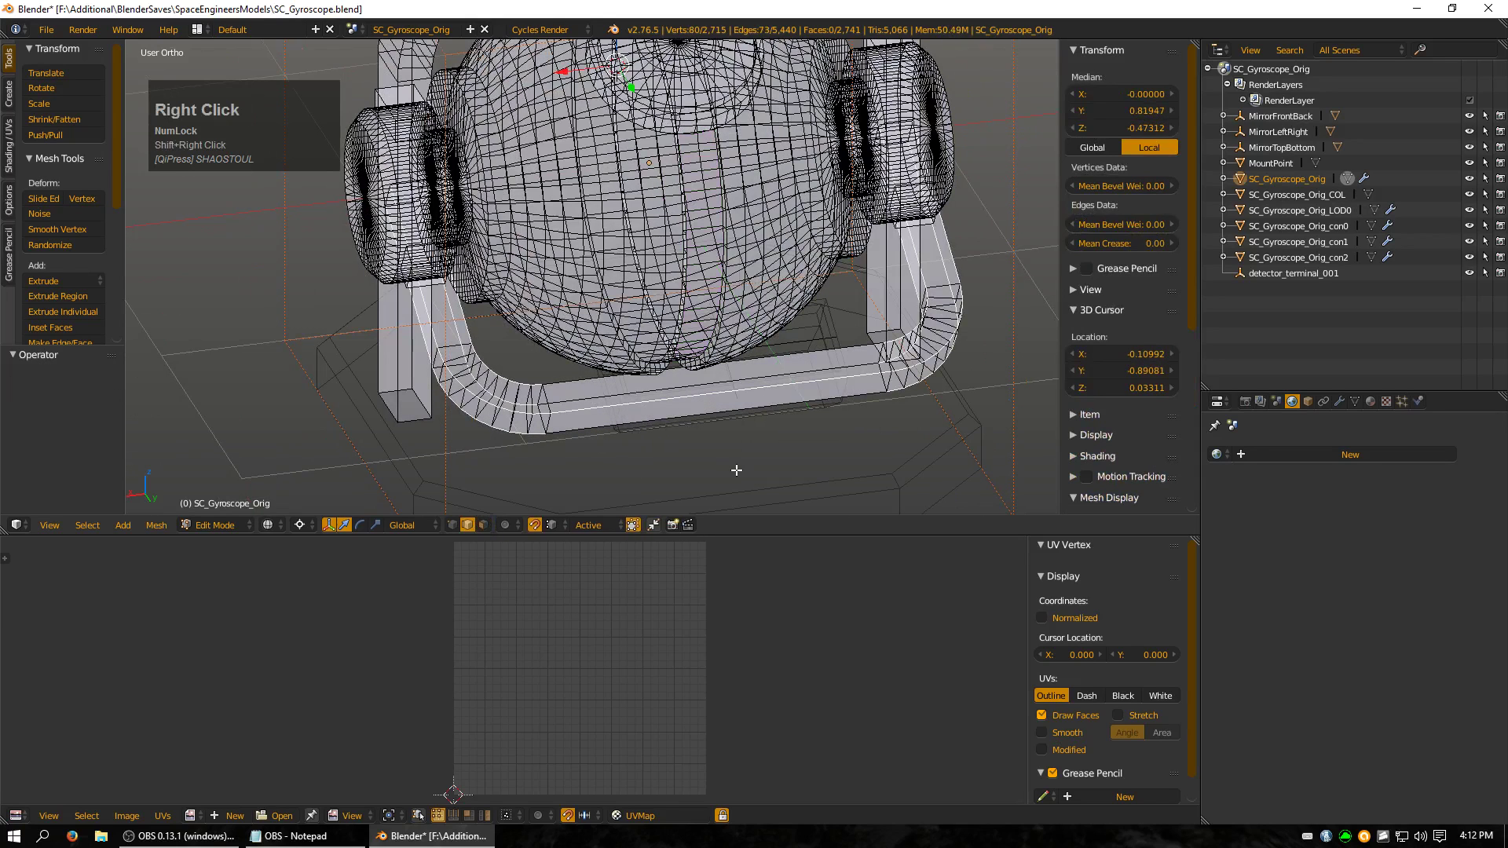
{"action": "key", "text": "ctrl+e"}
{"action": "left_click", "coordinate": [805, 447]}
- Grow the selection to the whole lower frame bar and unwrap its UVs, keeping the bar unhidden
{"action": "key", "text": "z"}
{"action": "key", "text": "ctrl+KP_Add"}
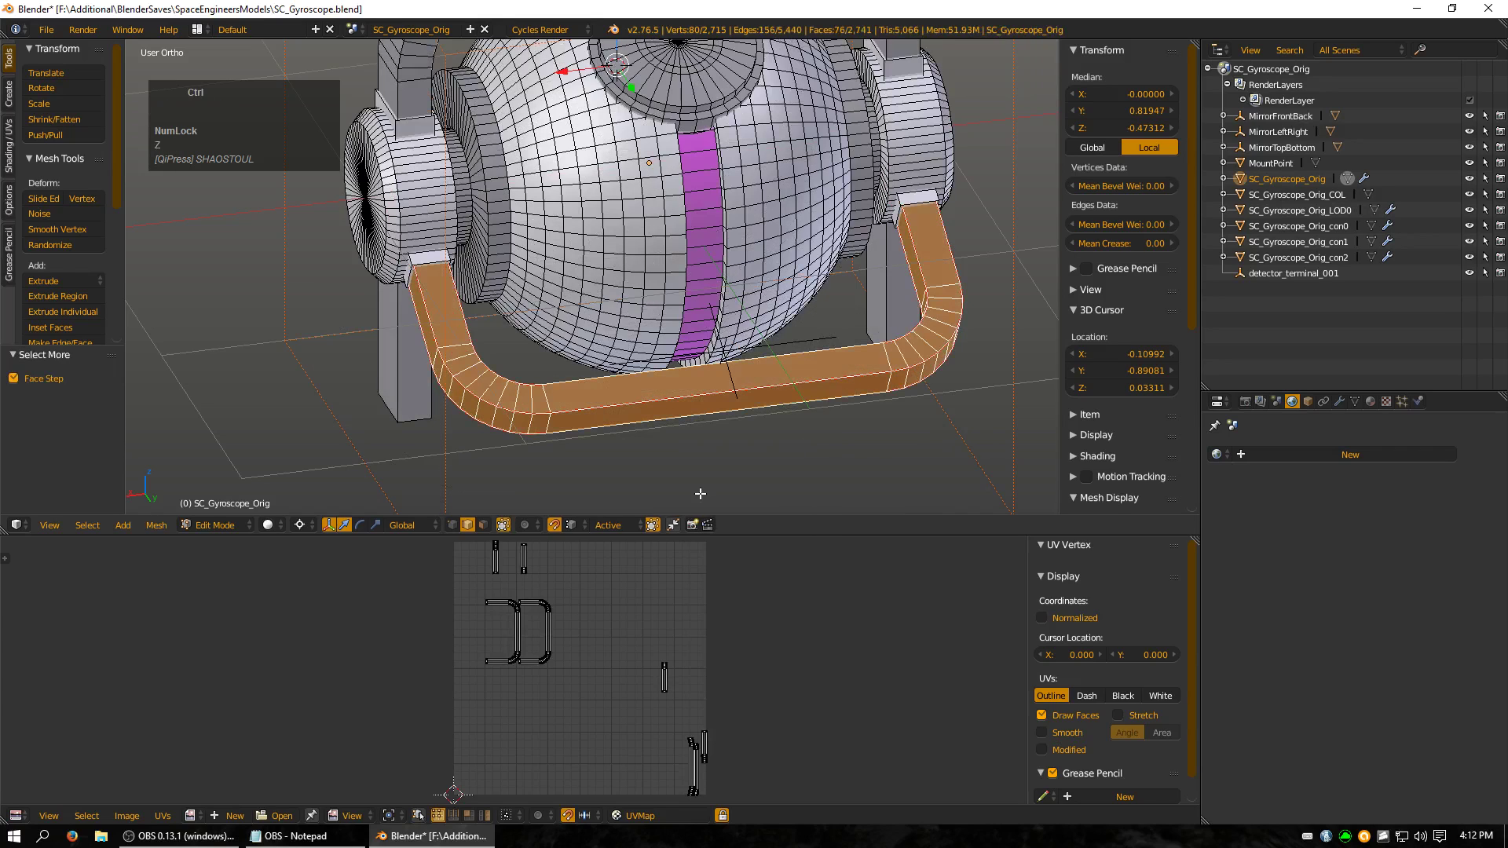
{"action": "key", "text": "u"}
{"action": "key", "text": "u"}
{"action": "scroll", "coordinate": [589, 754], "scroll_direction": "up", "scroll_amount": 3}
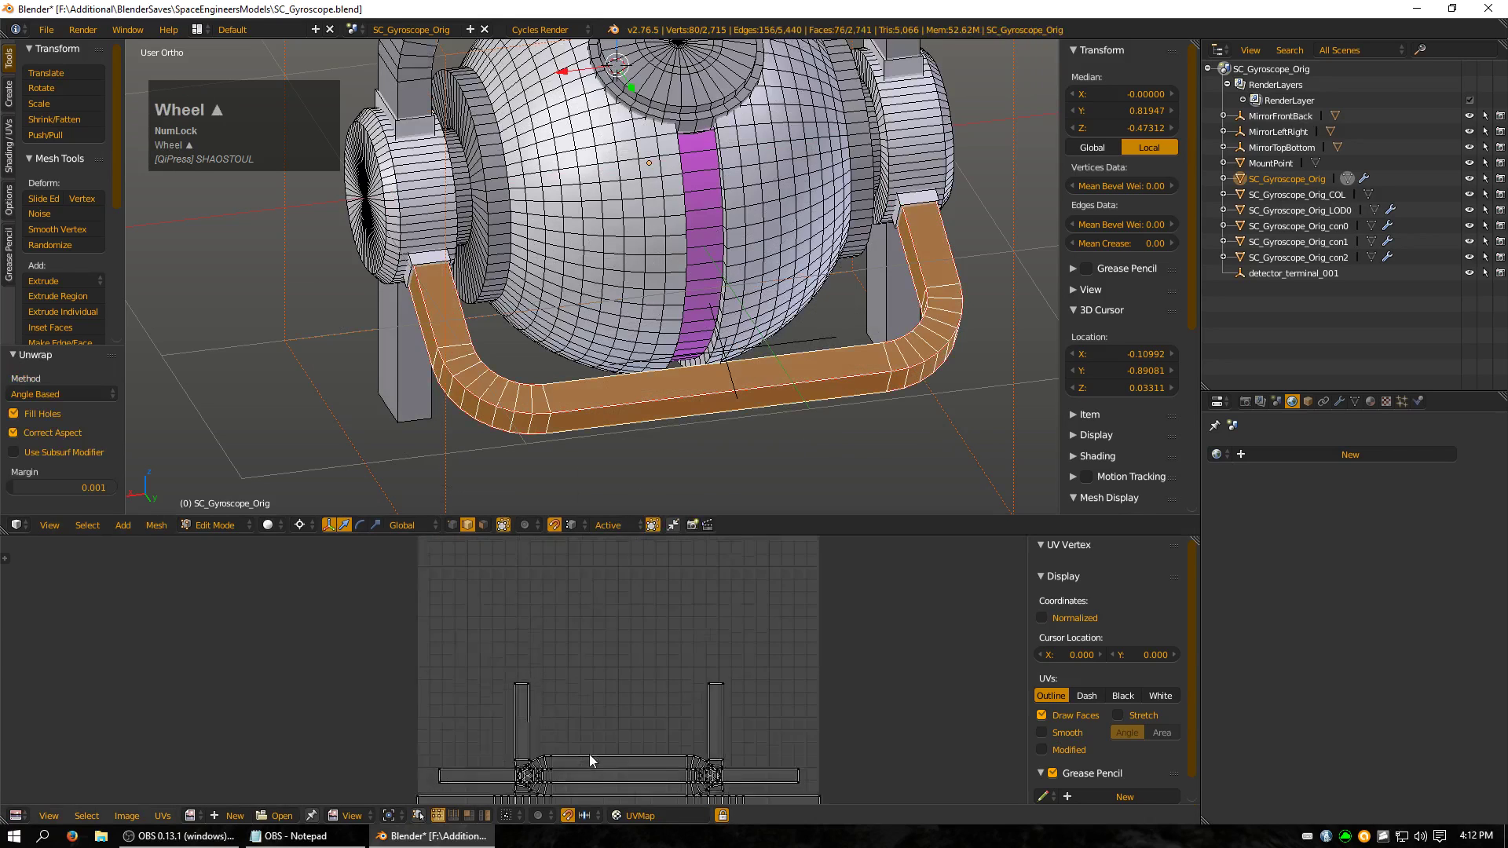
{"action": "middle_click_drag", "start_coordinate": [591, 742], "coordinate": [662, 609], "text": "shift"}
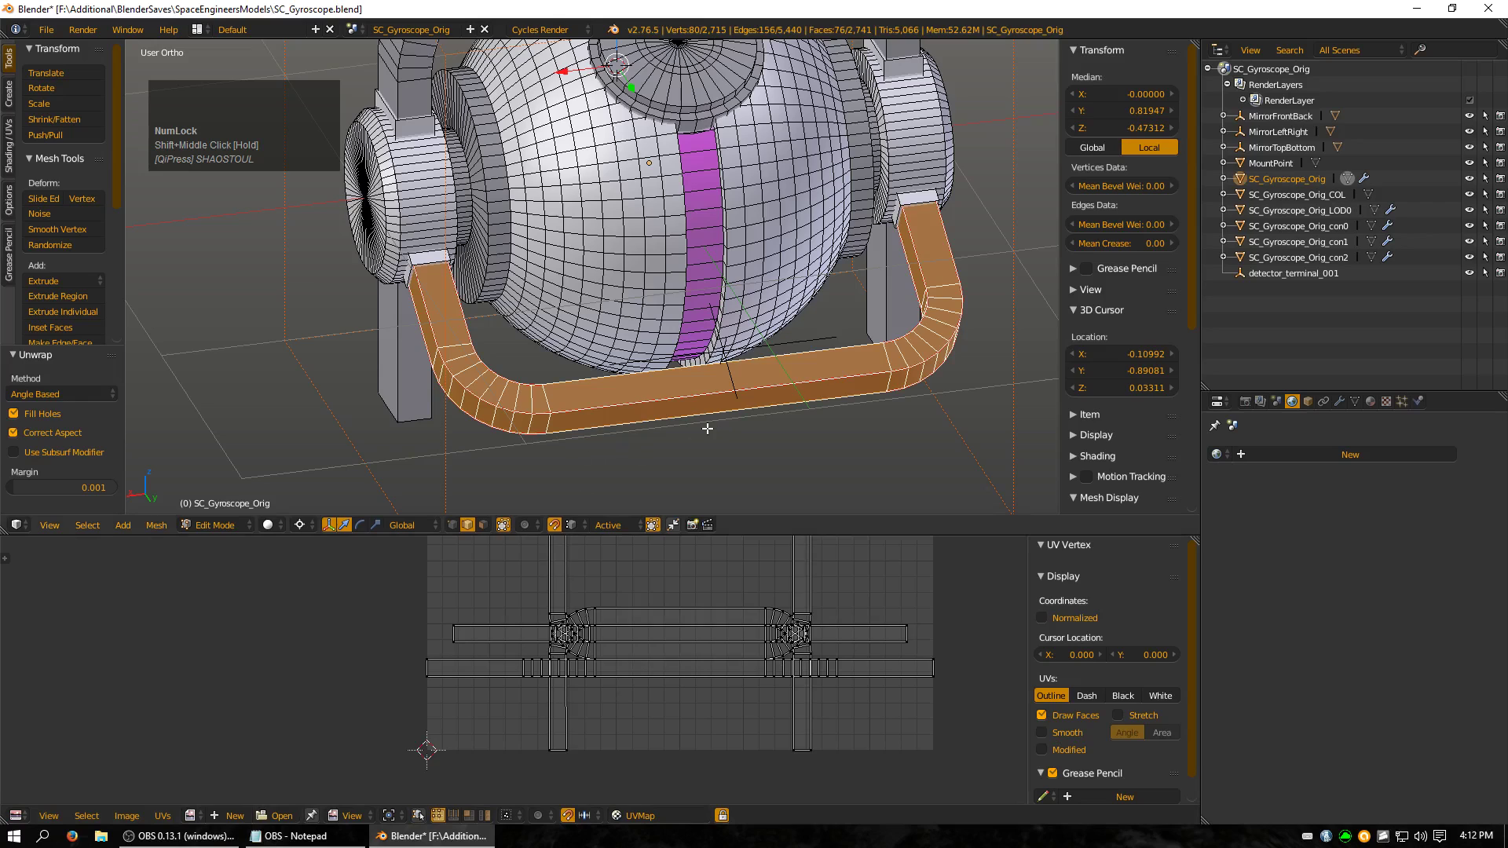
{"action": "key", "text": "h"}
{"action": "key", "text": "ctrl+z"}
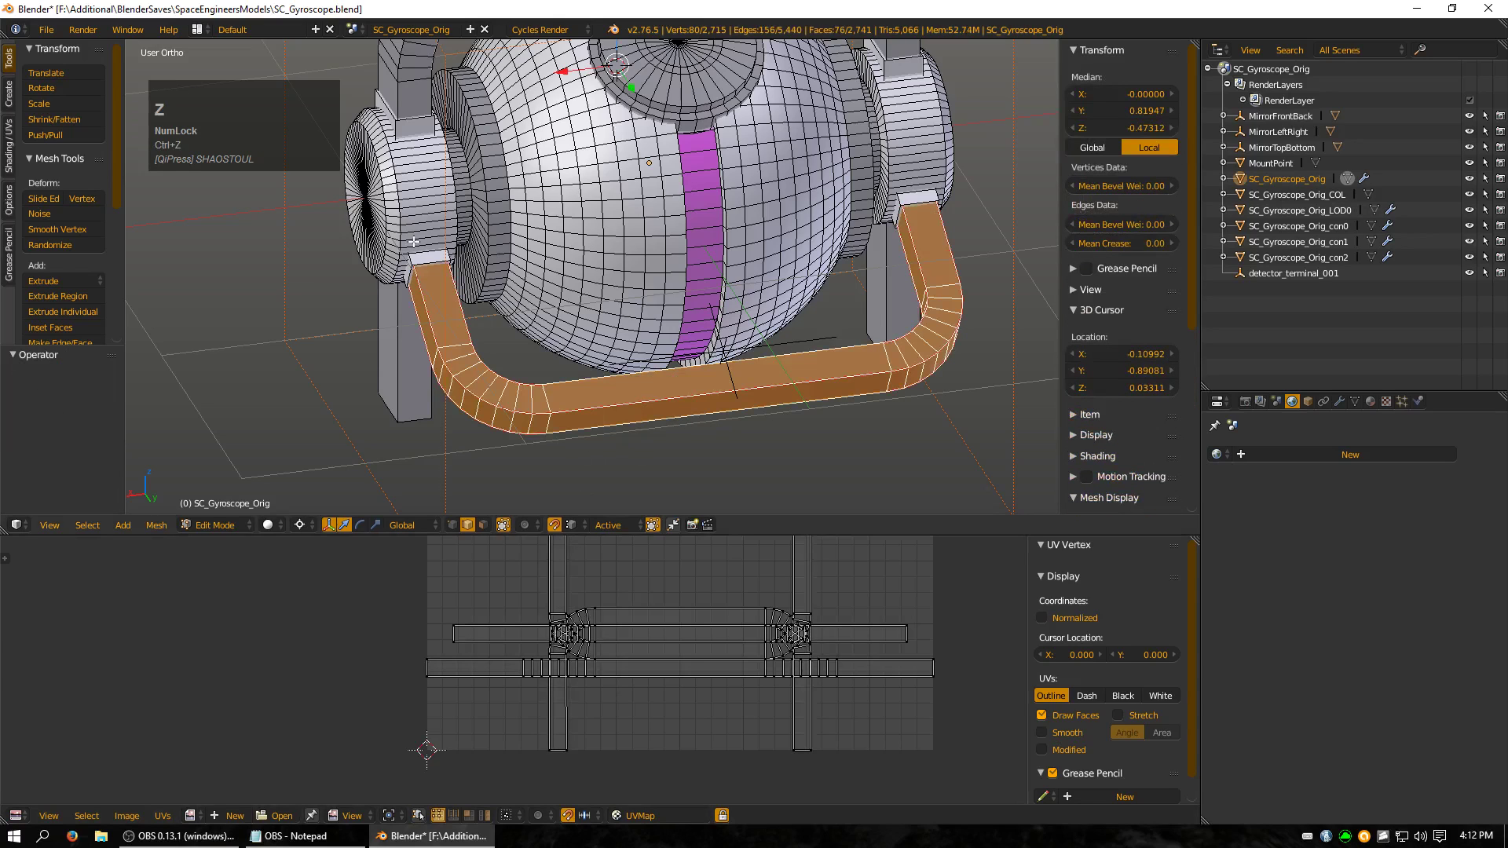
- Select all faces of the two small connector blocks joining the lower frame bar to the hubs
{"action": "left_click", "coordinate": [483, 525]}
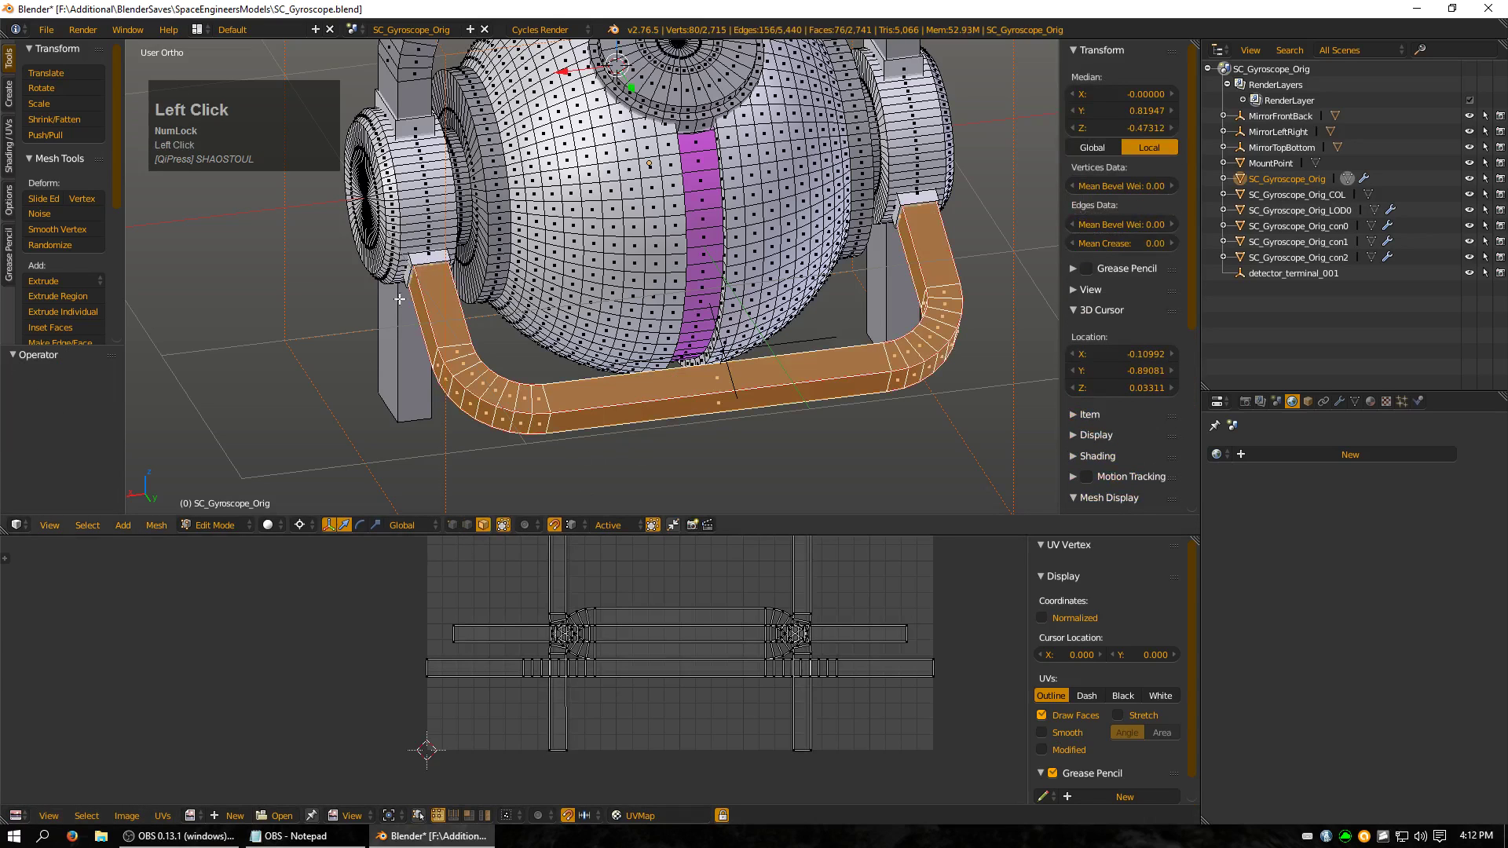
{"action": "right_click", "coordinate": [932, 195], "text": "alt"}
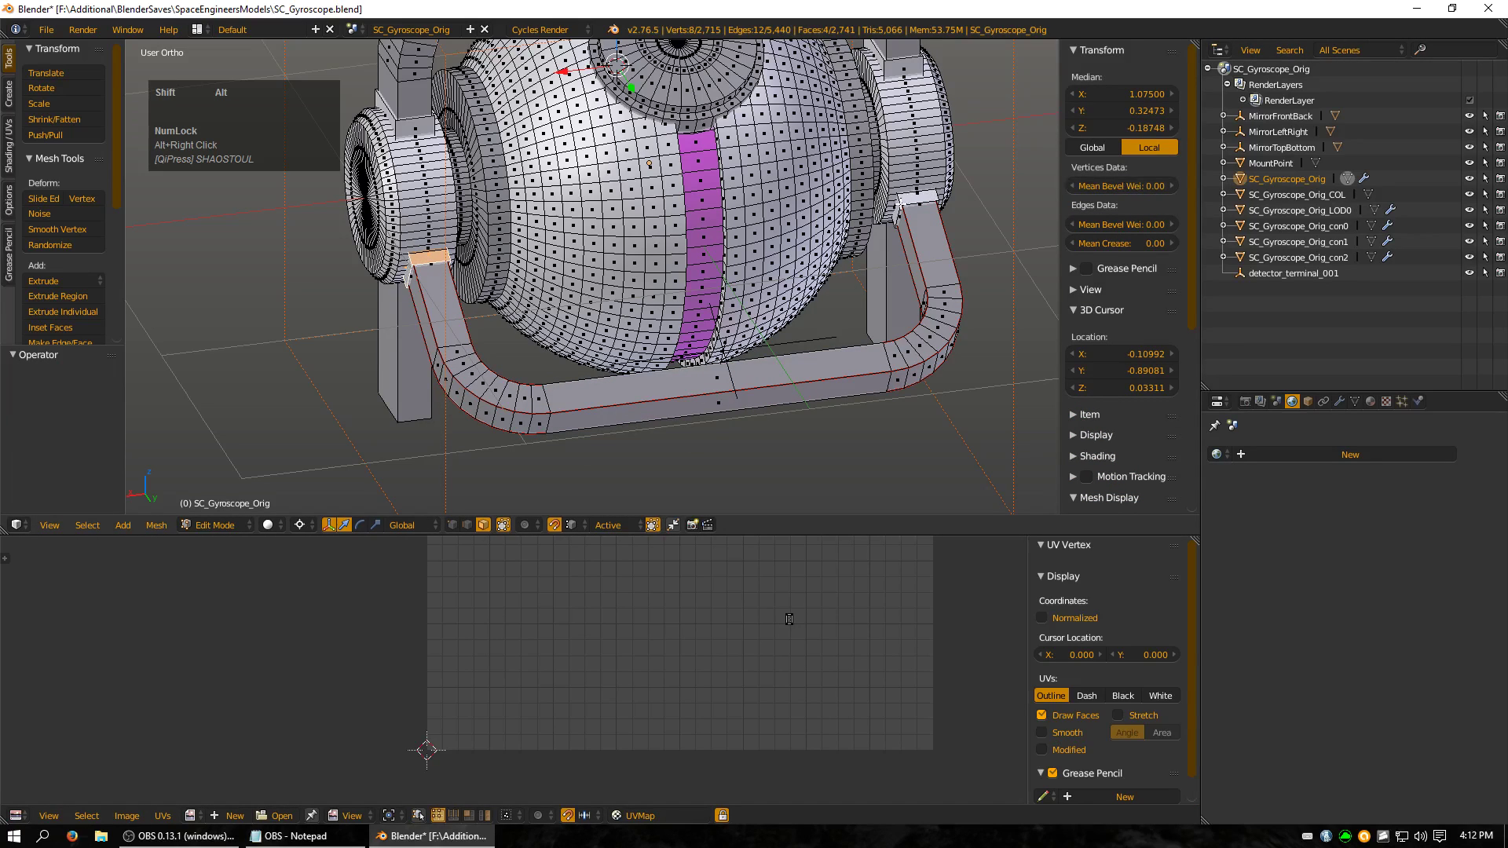
{"action": "right_click", "coordinate": [900, 205], "text": "alt+shift"}
{"action": "key", "text": "ctrl+z"}
{"action": "right_click", "coordinate": [899, 202], "text": "alt+shift"}
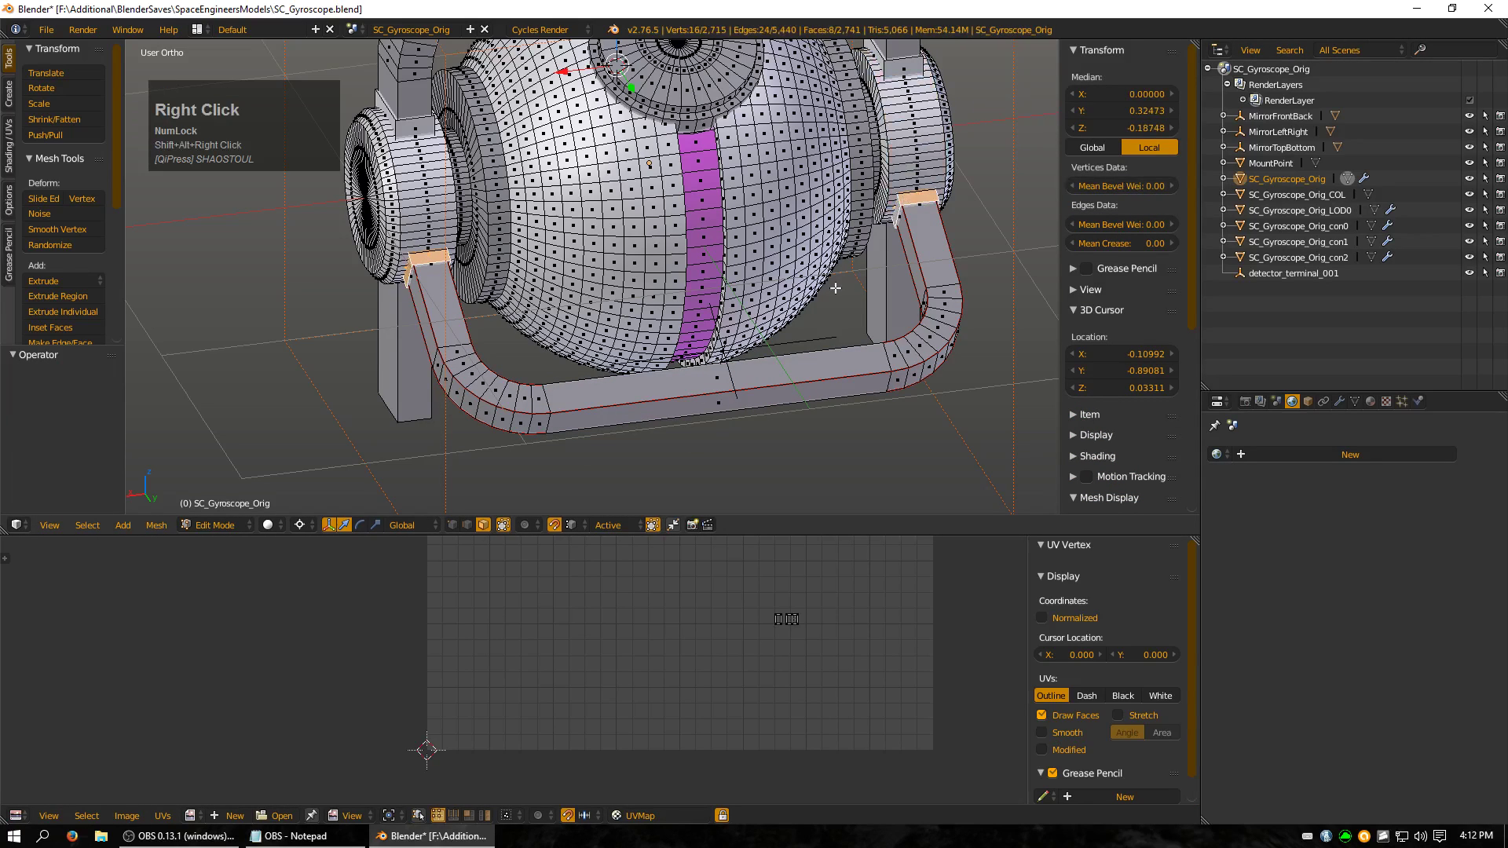
{"action": "key", "text": "ctrl+KP_Add"}
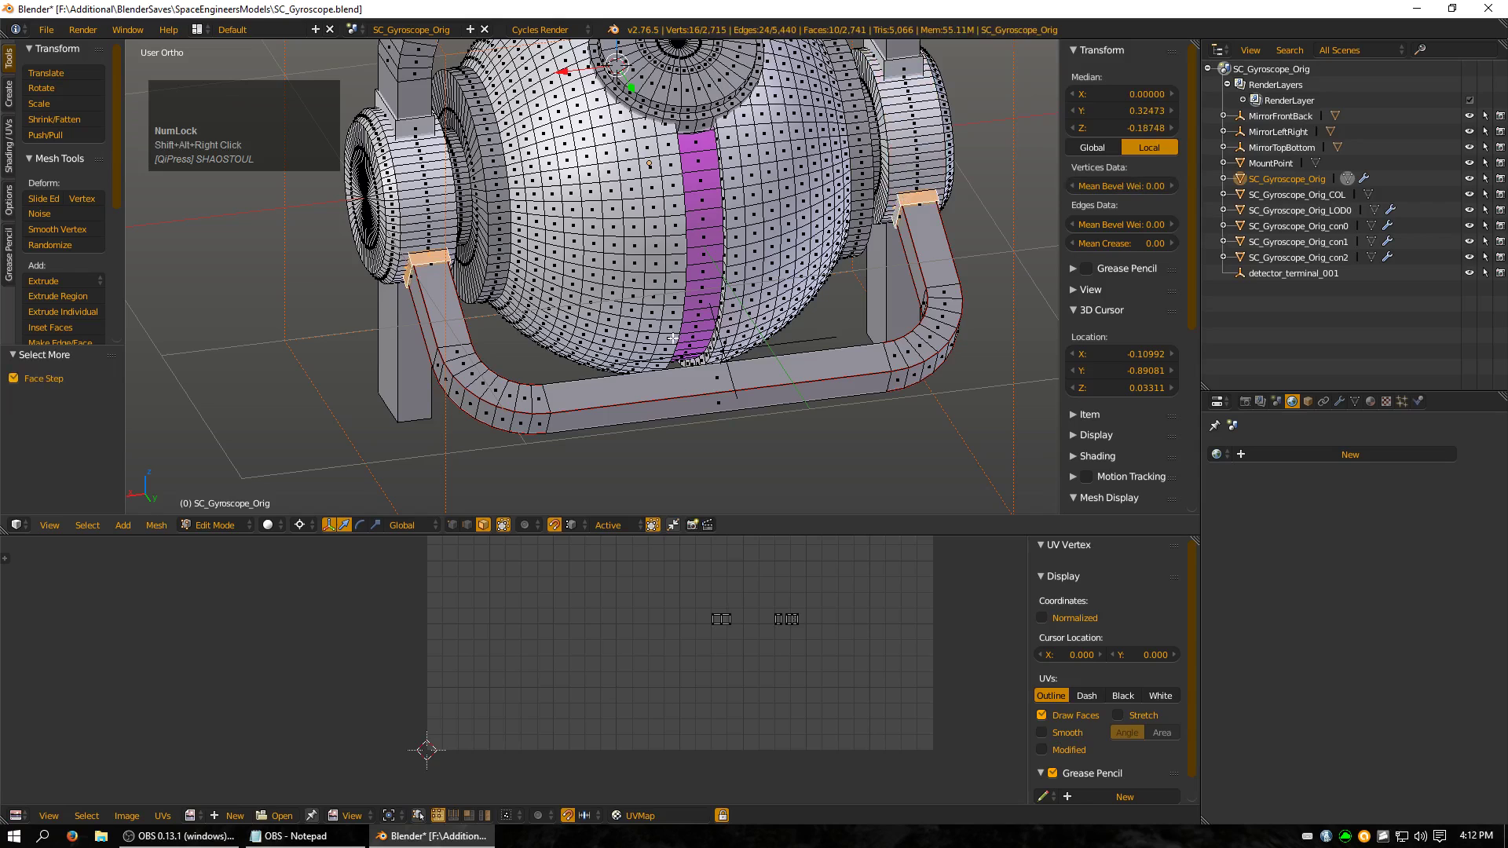
- Deselect the edges of both connector blocks that should stay joined and mark the remaining edges as seams
{"action": "left_click", "coordinate": [467, 524]}
{"action": "scroll", "coordinate": [445, 328], "scroll_direction": "up", "scroll_amount": 3}
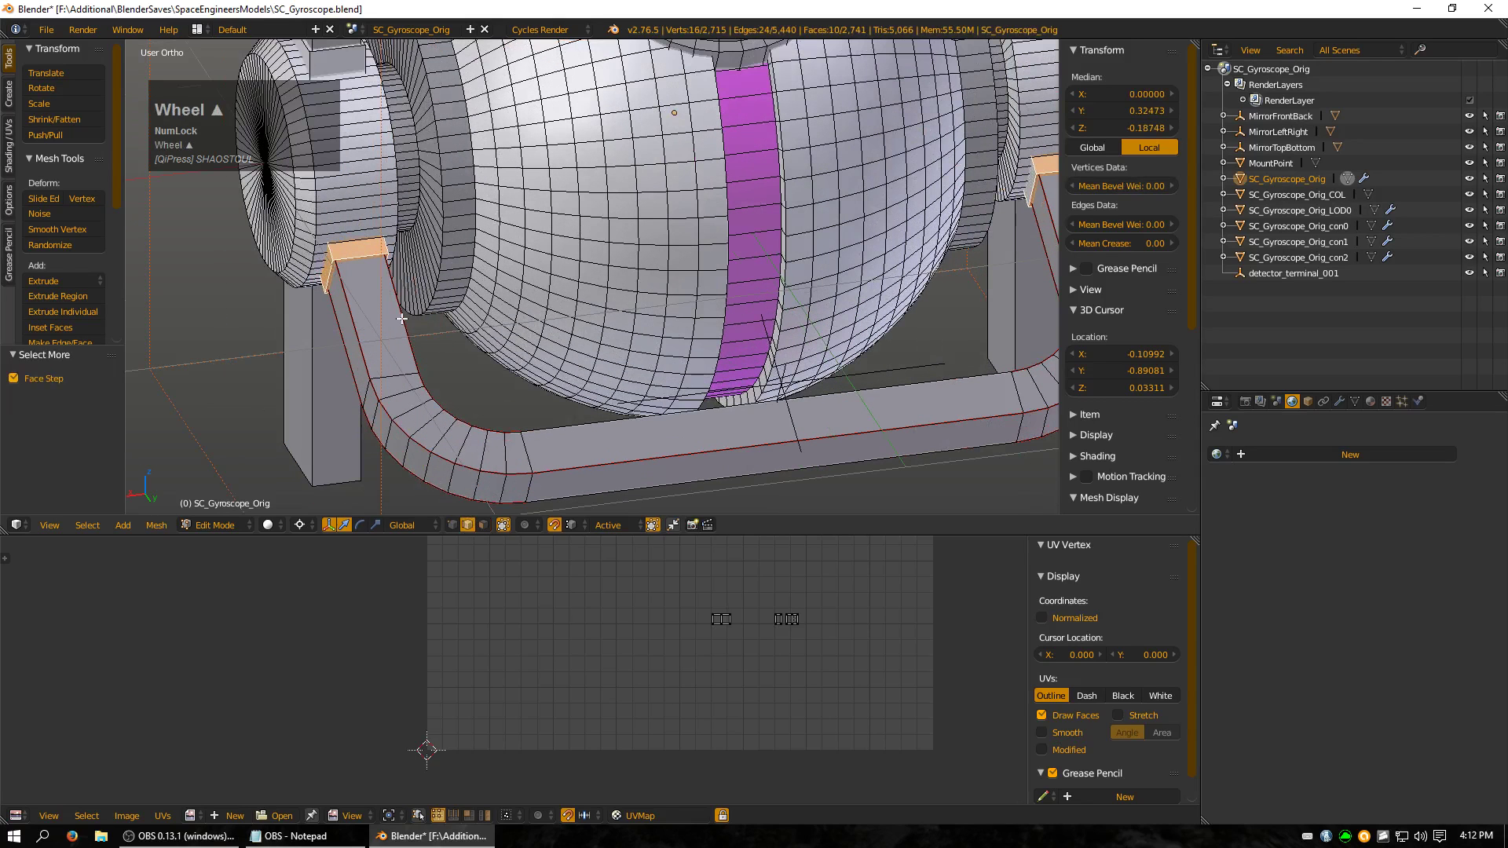
{"action": "right_click", "coordinate": [377, 266], "text": "shift"}
{"action": "right_click", "coordinate": [330, 264], "text": "shift"}
{"action": "key", "text": "z"}
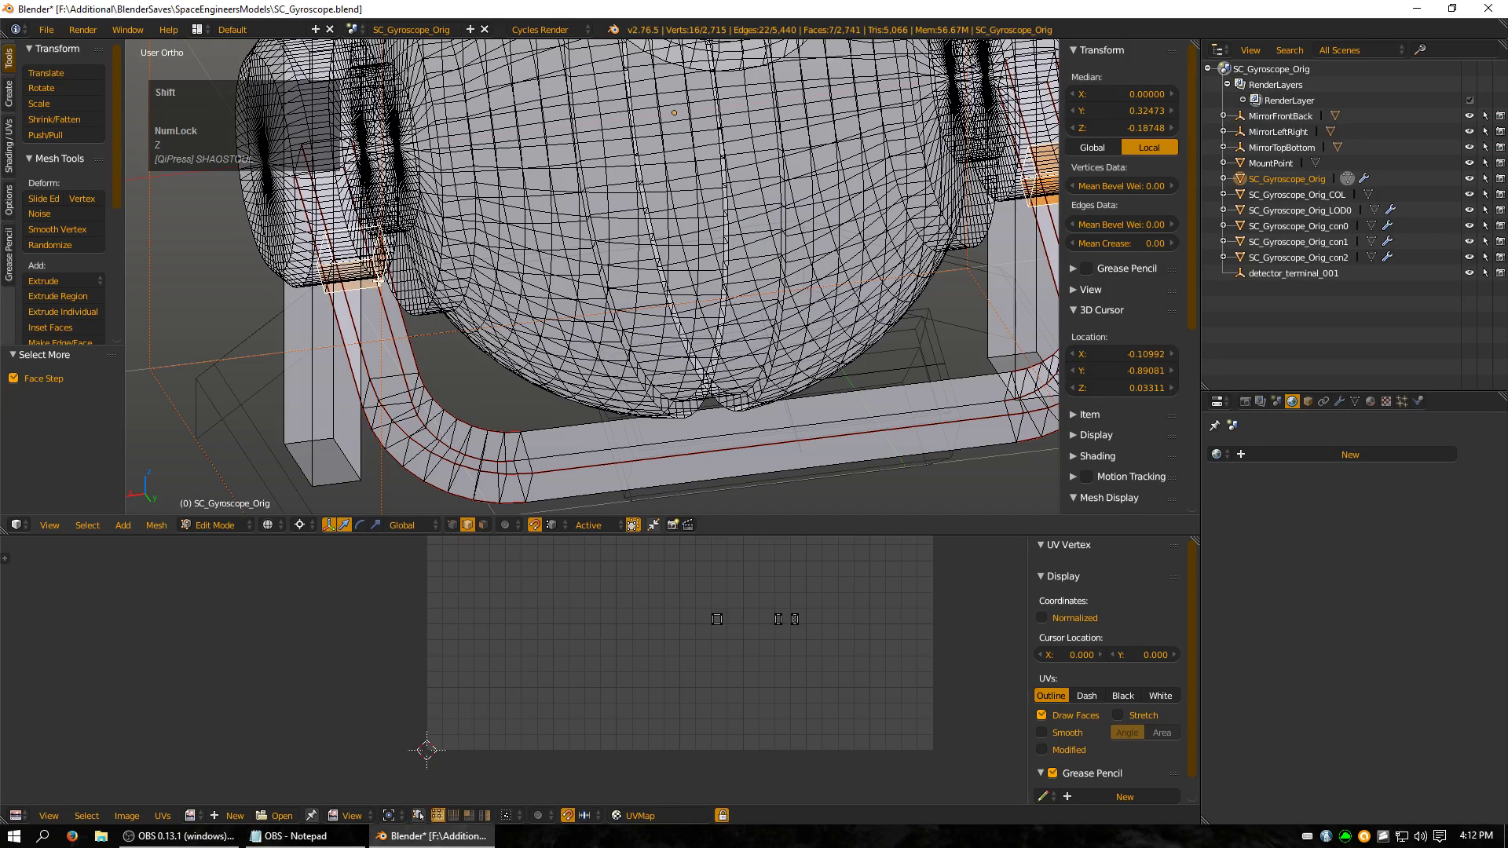
{"action": "scroll", "coordinate": [393, 282], "scroll_direction": "up", "scroll_amount": 1}
{"action": "left_click_drag", "start_coordinate": [387, 271], "coordinate": [358, 295], "text": "shift"}
{"action": "right_click", "coordinate": [709, 320]}
{"action": "middle_click_drag", "start_coordinate": [938, 283], "coordinate": [731, 290], "text": "shift"}
{"action": "right_click", "coordinate": [827, 202], "text": "shift"}
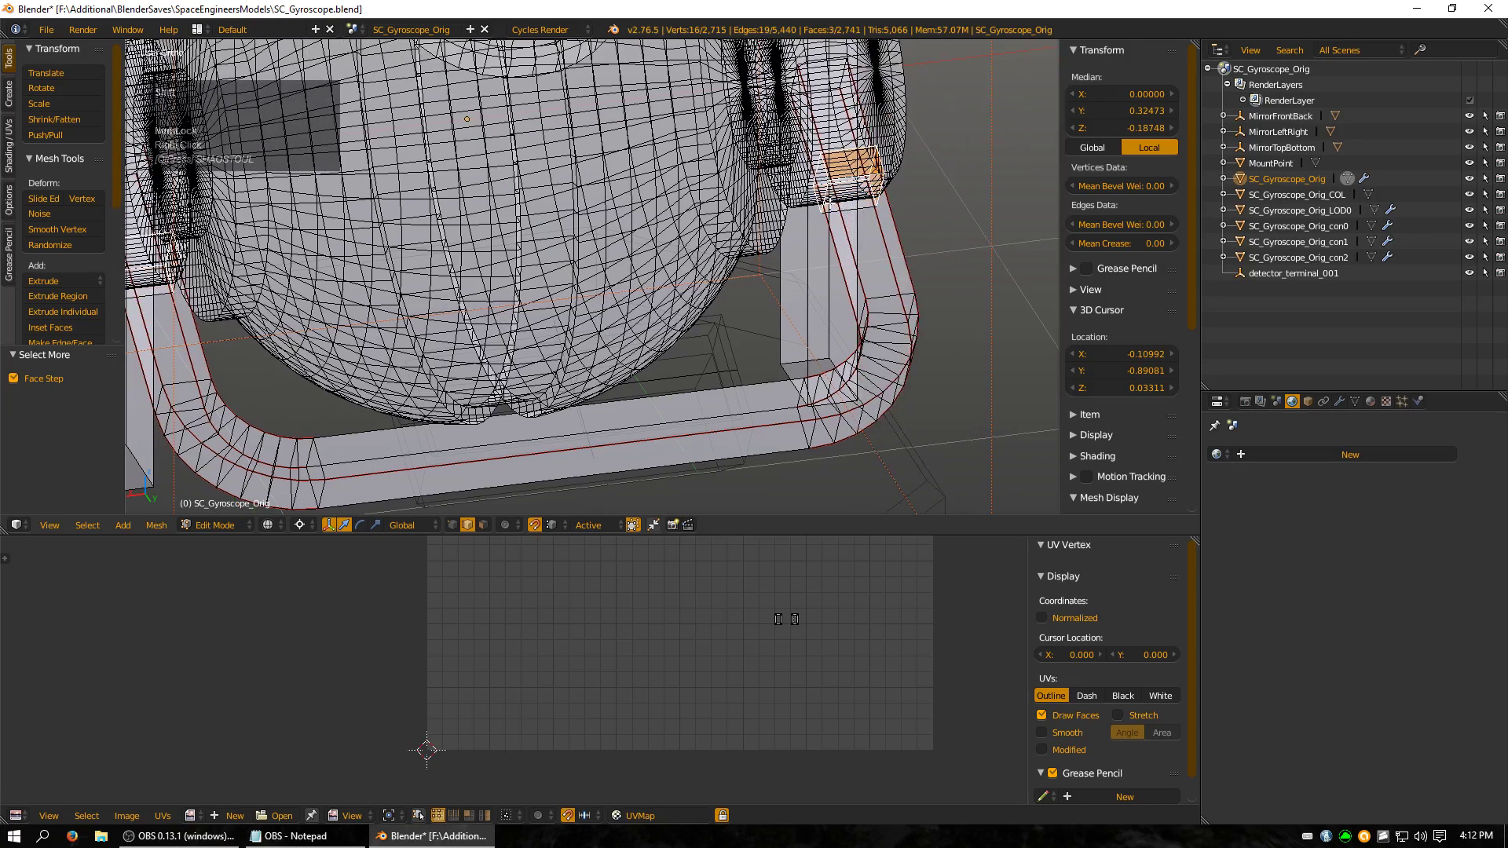
{"action": "right_click", "coordinate": [827, 203], "text": "shift"}
{"action": "key", "text": "ctrl+z"}
{"action": "key", "text": "c"}
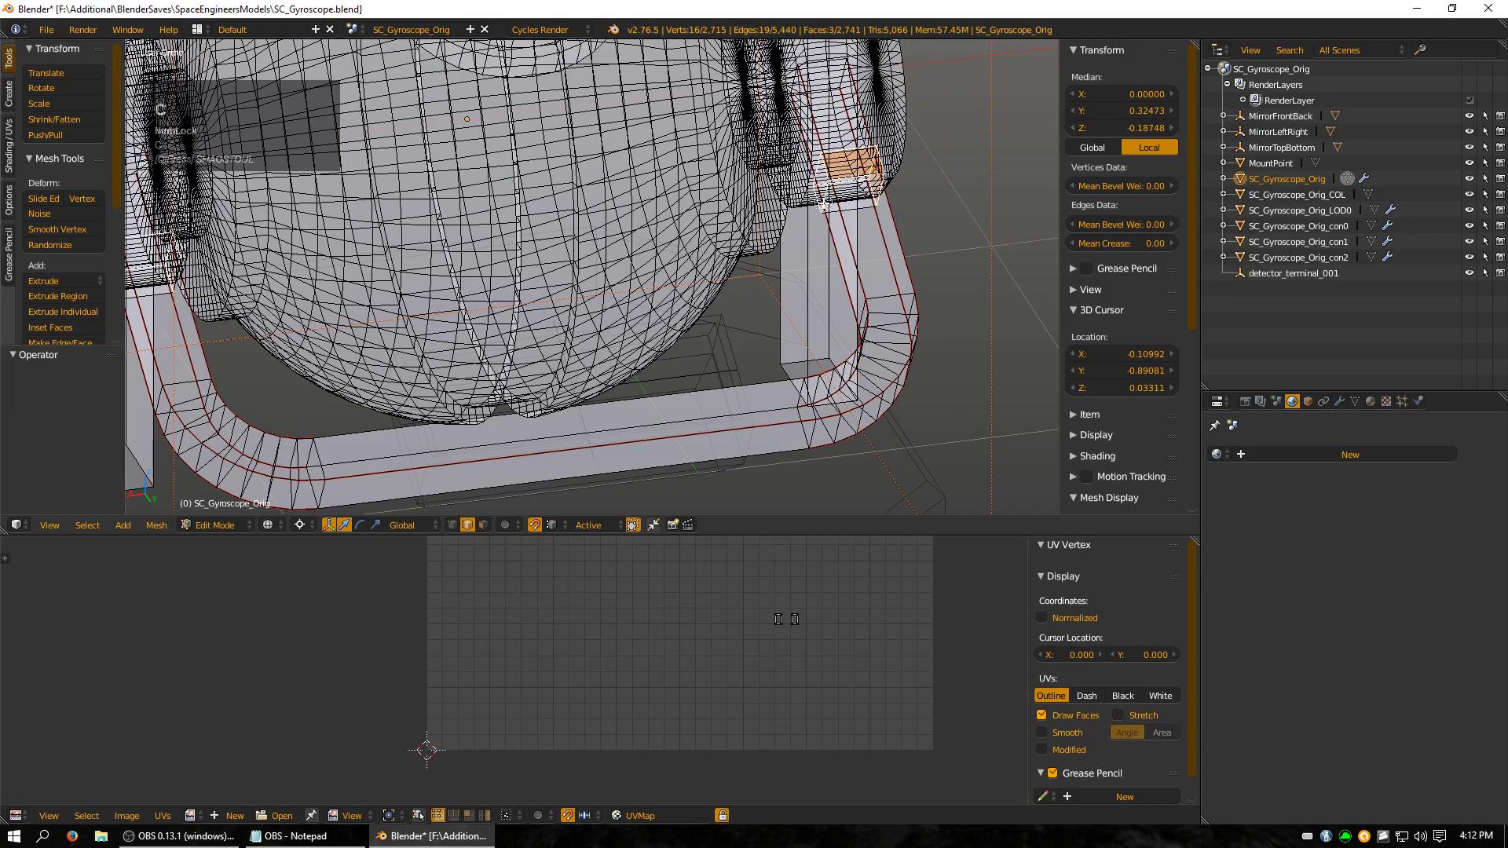
{"action": "mouse_move", "coordinate": [830, 198]}
{"action": "left_mouse_down", "text": "shift"}
{"action": "mouse_move", "coordinate": [891, 204]}
{"action": "mouse_move", "coordinate": [884, 185]}
{"action": "left_mouse_up", "text": "shift"}
{"action": "right_click", "coordinate": [919, 213]}
{"action": "scroll", "coordinate": [903, 298], "scroll_direction": "down", "scroll_amount": 4}
{"action": "key", "text": "ctrl+e"}
{"action": "left_click", "coordinate": [899, 308]}
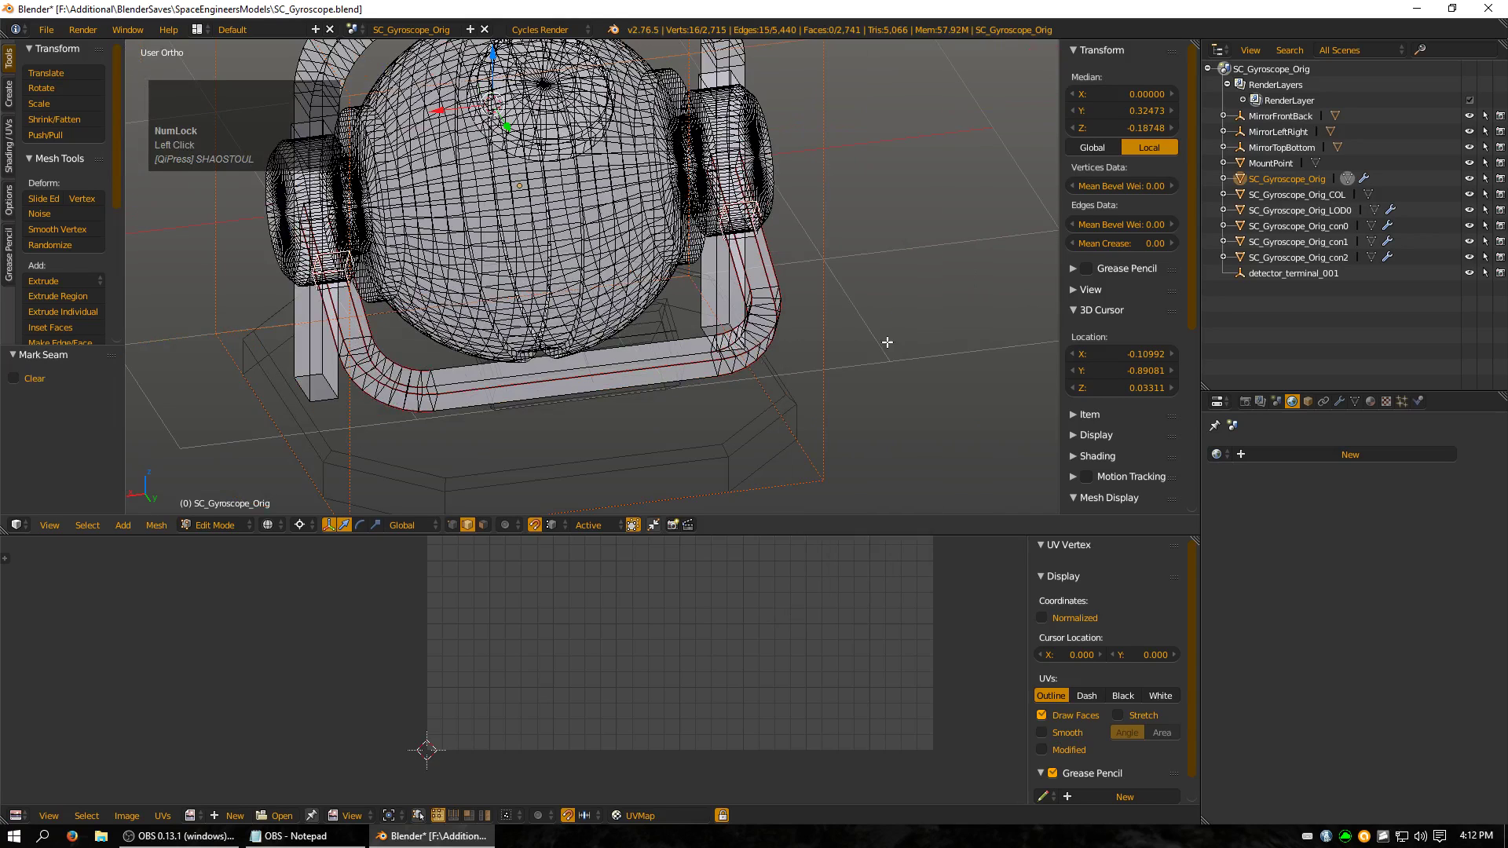
- Select the whole lower frame bar with its connector blocks and snap the 3D cursor to the center
{"action": "right_click", "coordinate": [677, 354], "text": "alt+shift"}
{"action": "key", "text": "ctrl+KP_Add"}
{"action": "key", "text": "ctrl+KP_Add"}
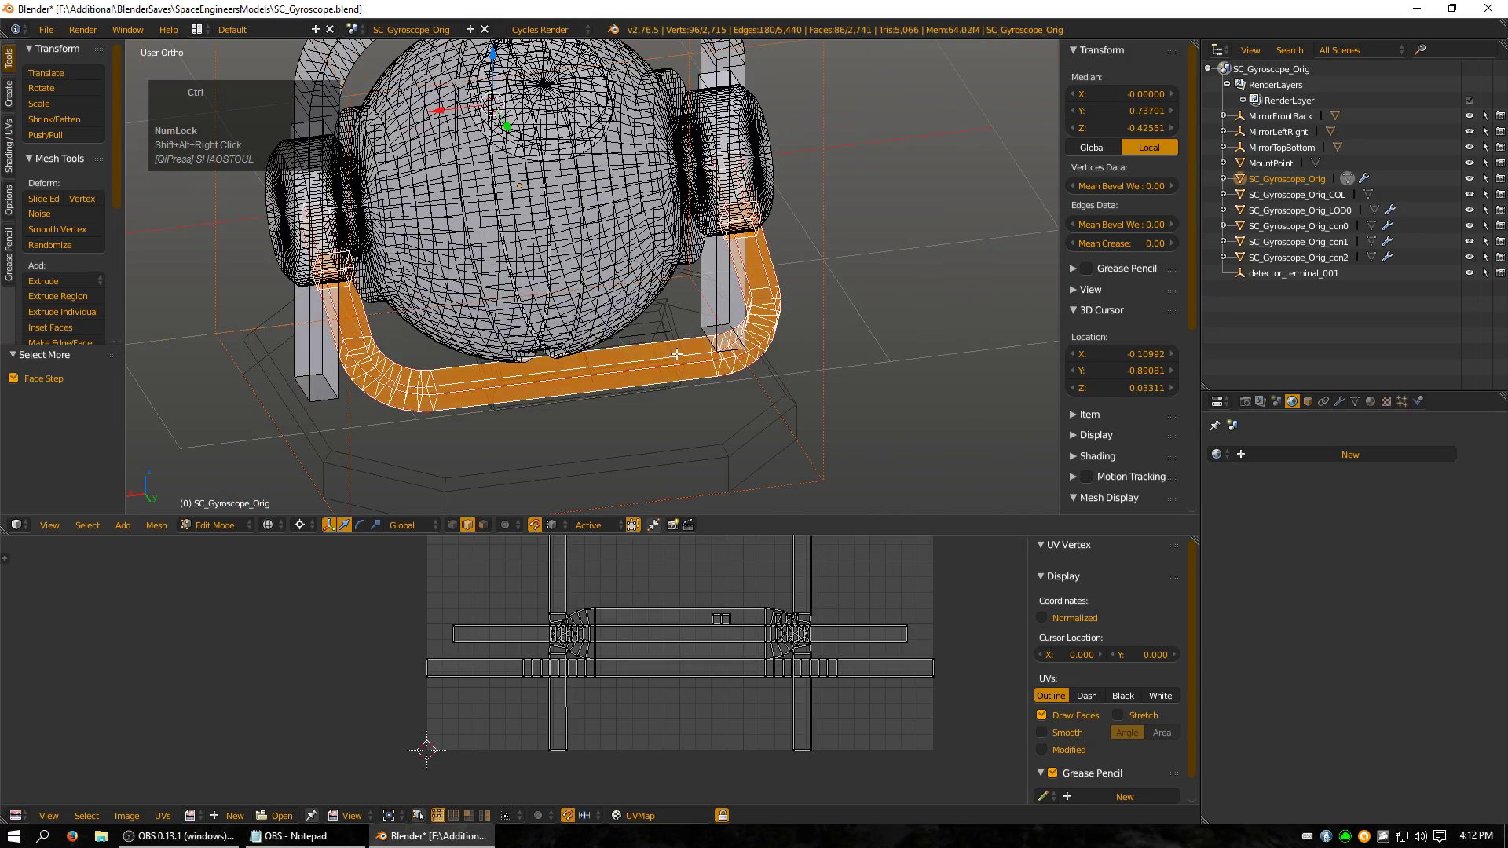
{"action": "key", "text": "KP_3"}
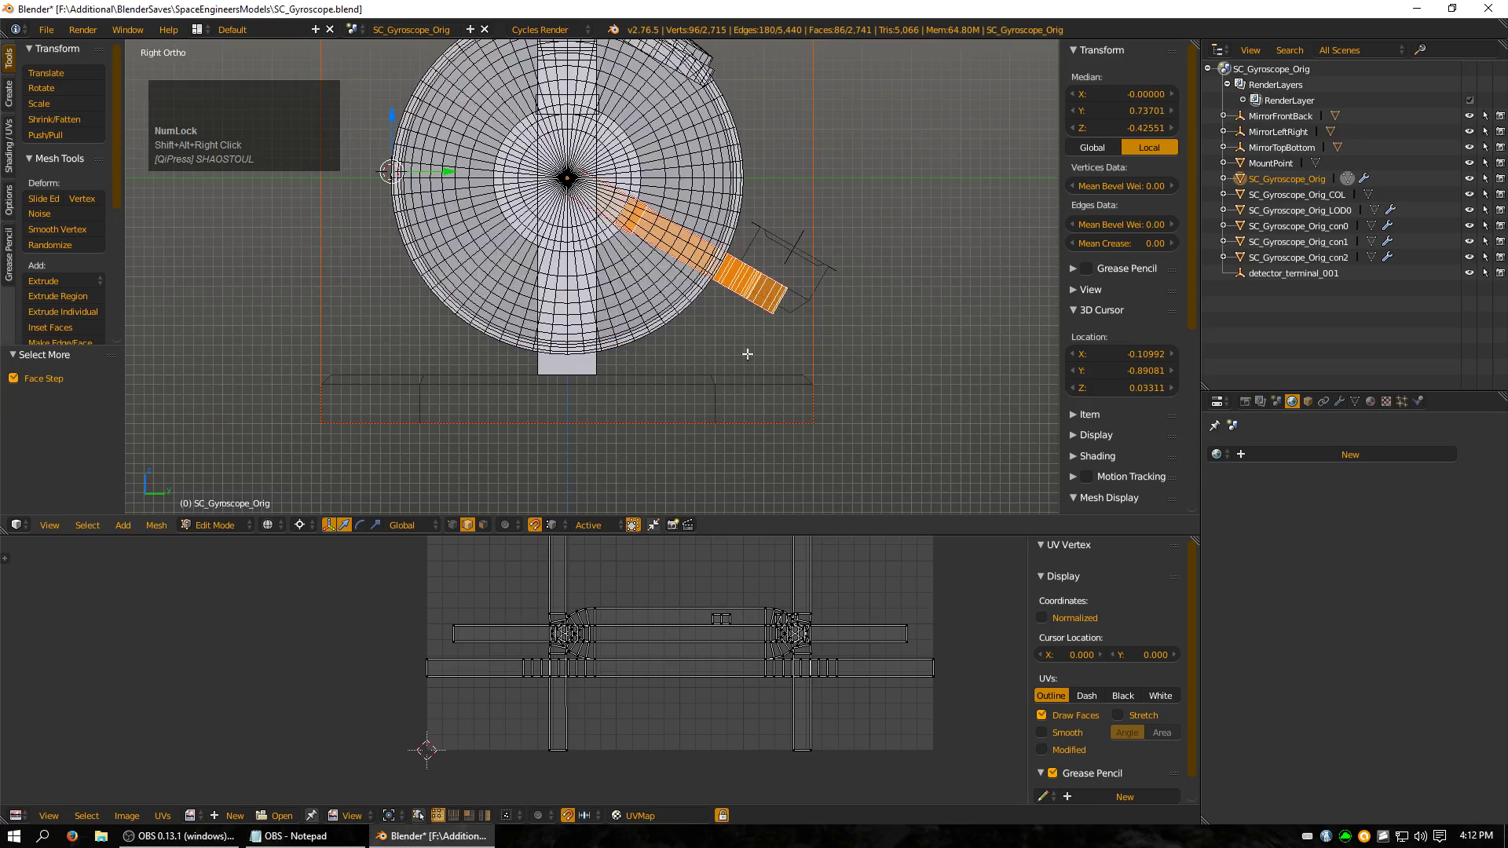
{"action": "key", "text": "shift+s"}
{"action": "left_click", "coordinate": [809, 527]}
- Duplicate the frame bar with its connector blocks in place and rotate the copy by -30° in the right view
{"action": "key", "text": "shift+d"}
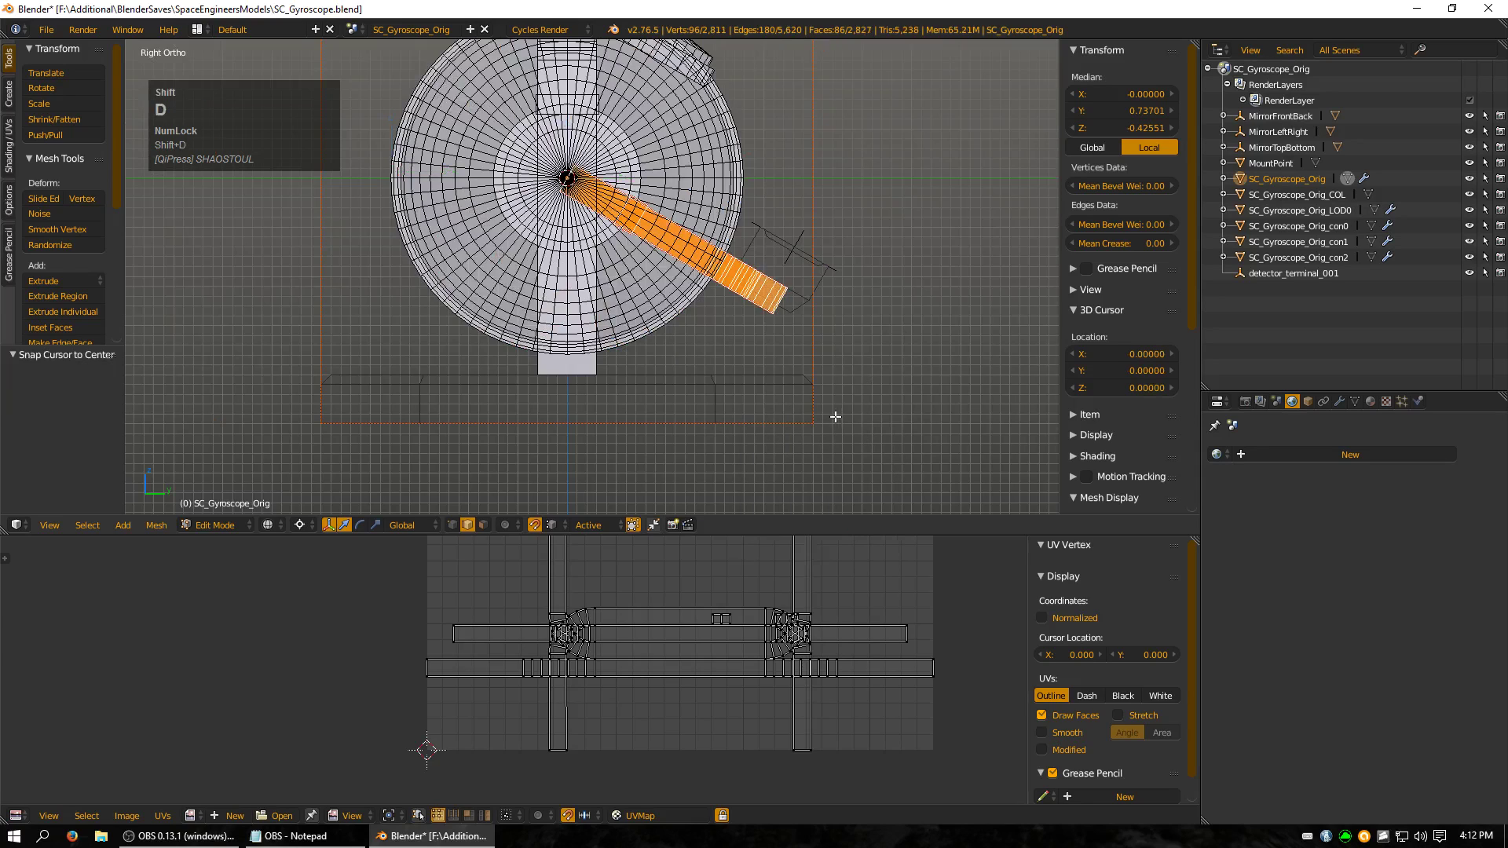
{"action": "right_click", "coordinate": [835, 416]}
{"action": "key", "text": "r"}
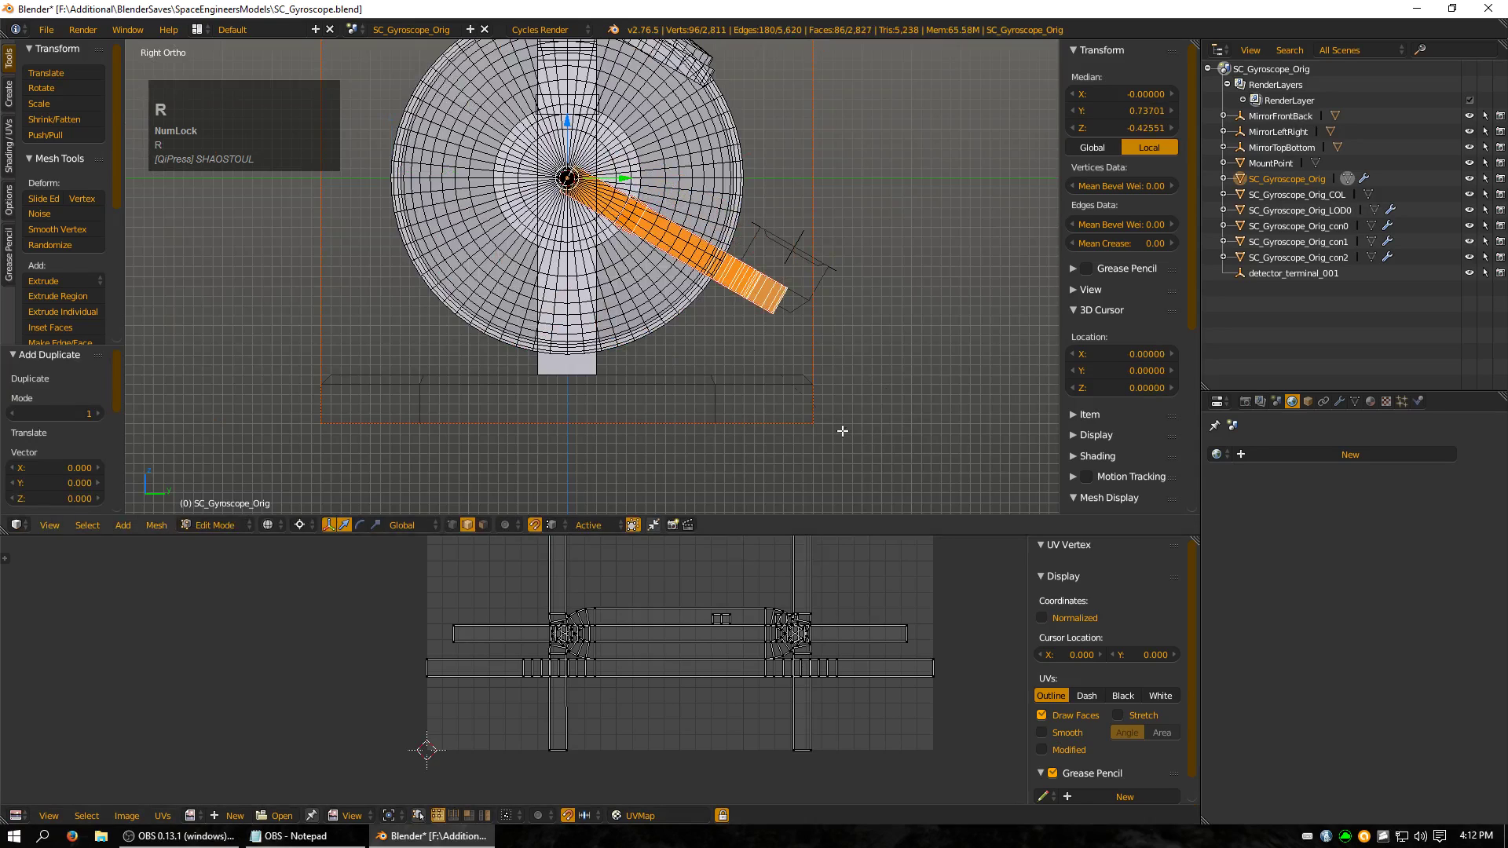
{"action": "type", "text": "r-30"}
{"action": "key", "text": "Return"}
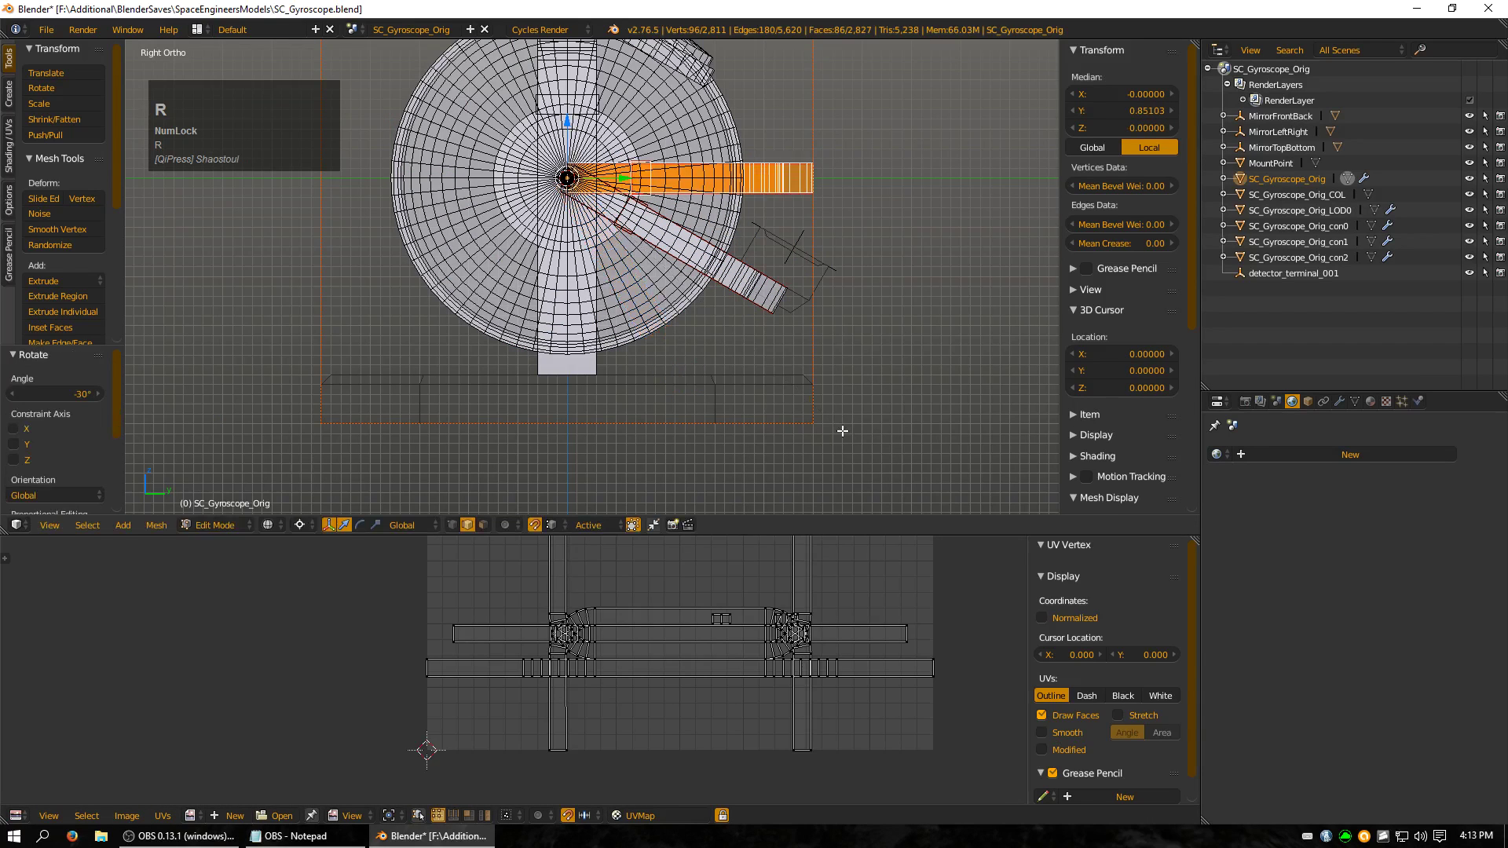
- Rotate the copied frame bar by -180° and by another 45° around the center
{"action": "type", "text": "r-180"}
{"action": "key", "text": "Return"}
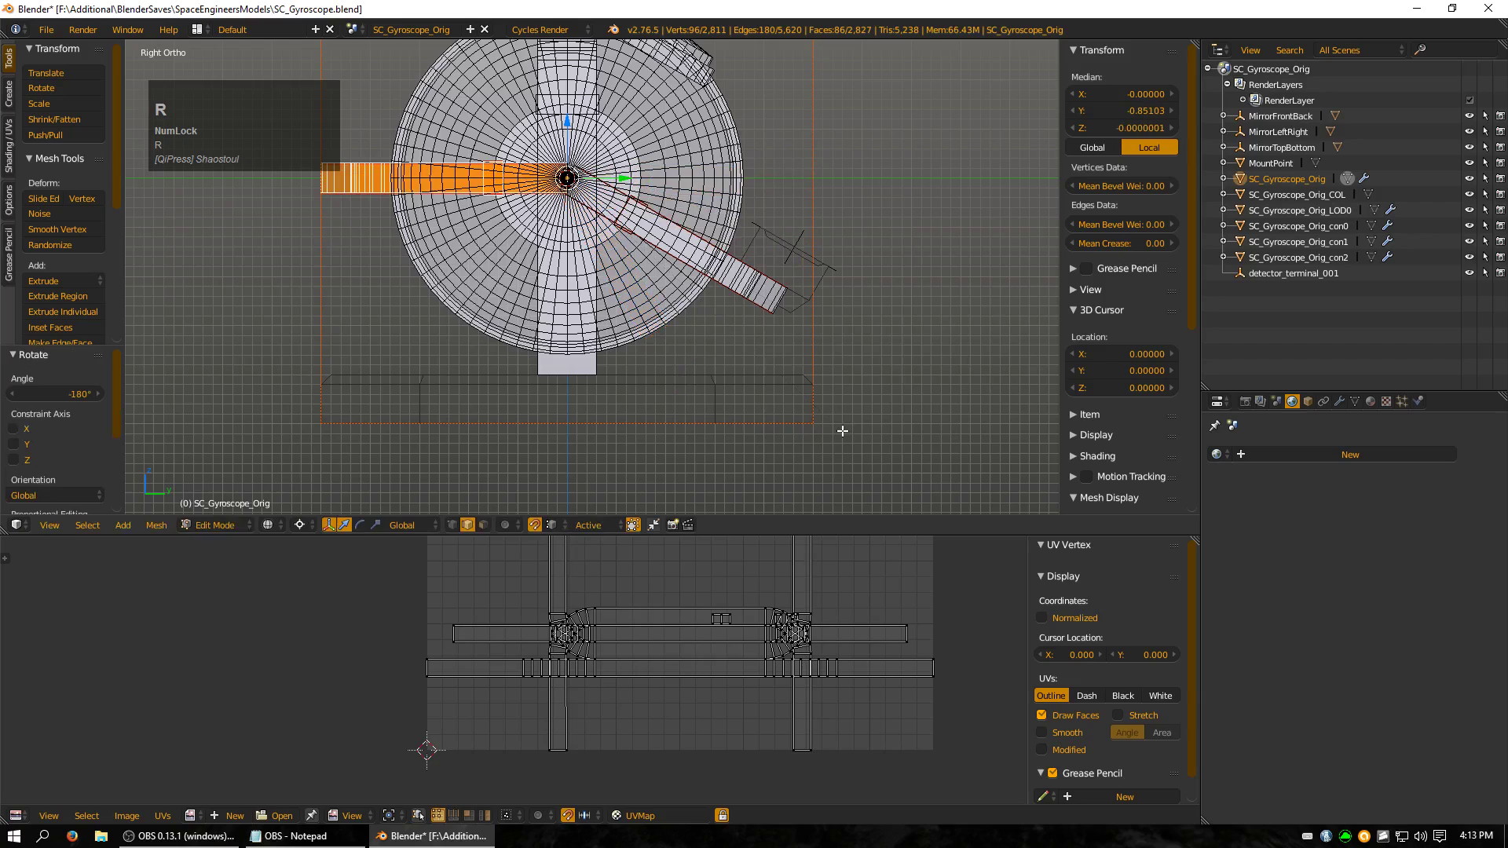
{"action": "type", "text": "r45"}
{"action": "key", "text": "Return"}
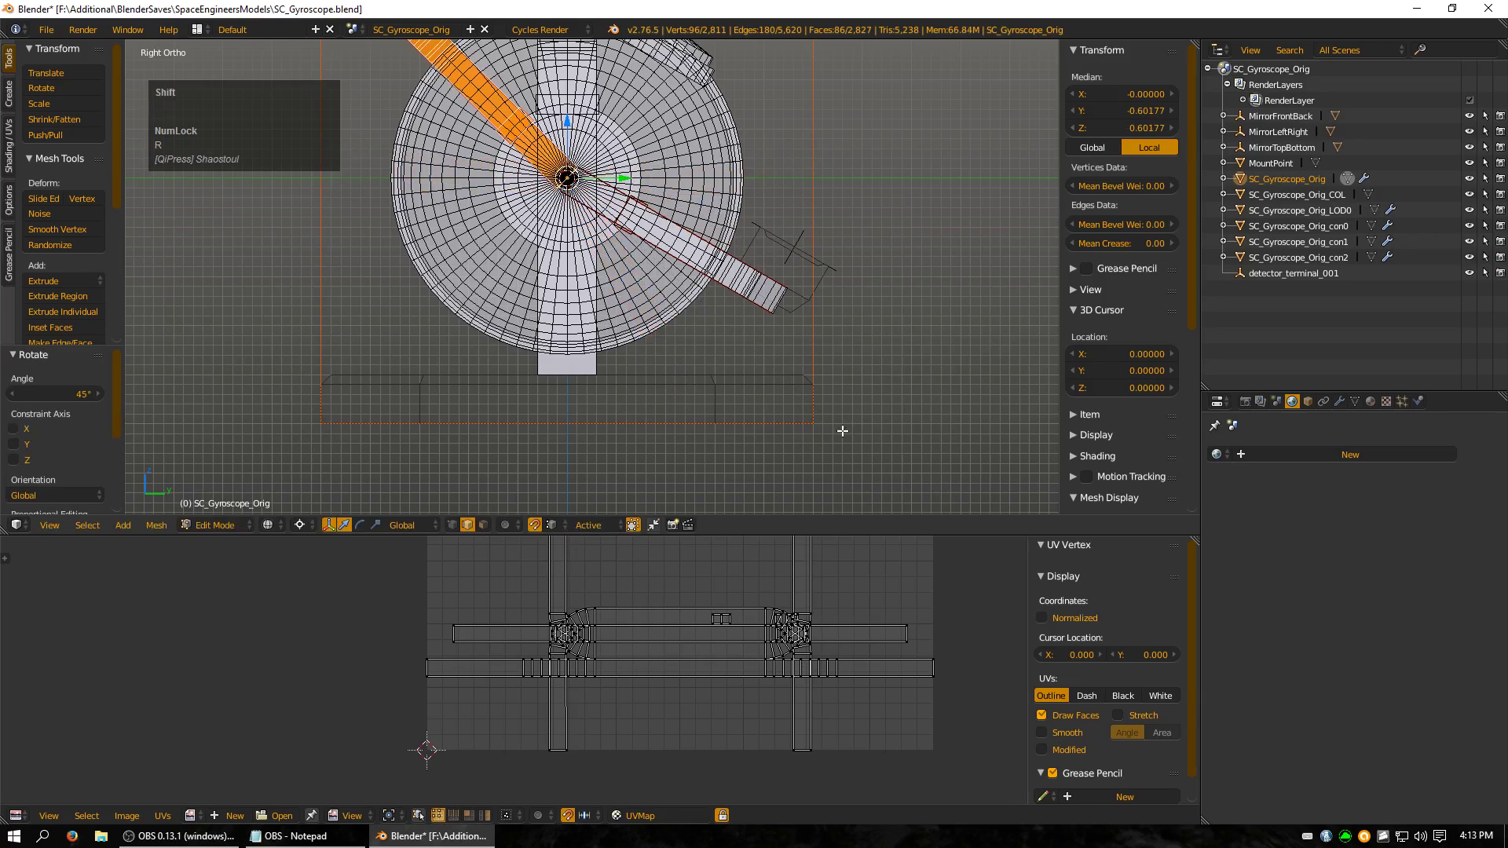
- Create two more in-place duplicates of the frame bar, rotating each successive copy by -45° around the center
{"action": "type", "text": "r45-"}
{"action": "key", "text": "Return"}
{"action": "key", "text": "shift+d"}
{"action": "type", "text": "r"}
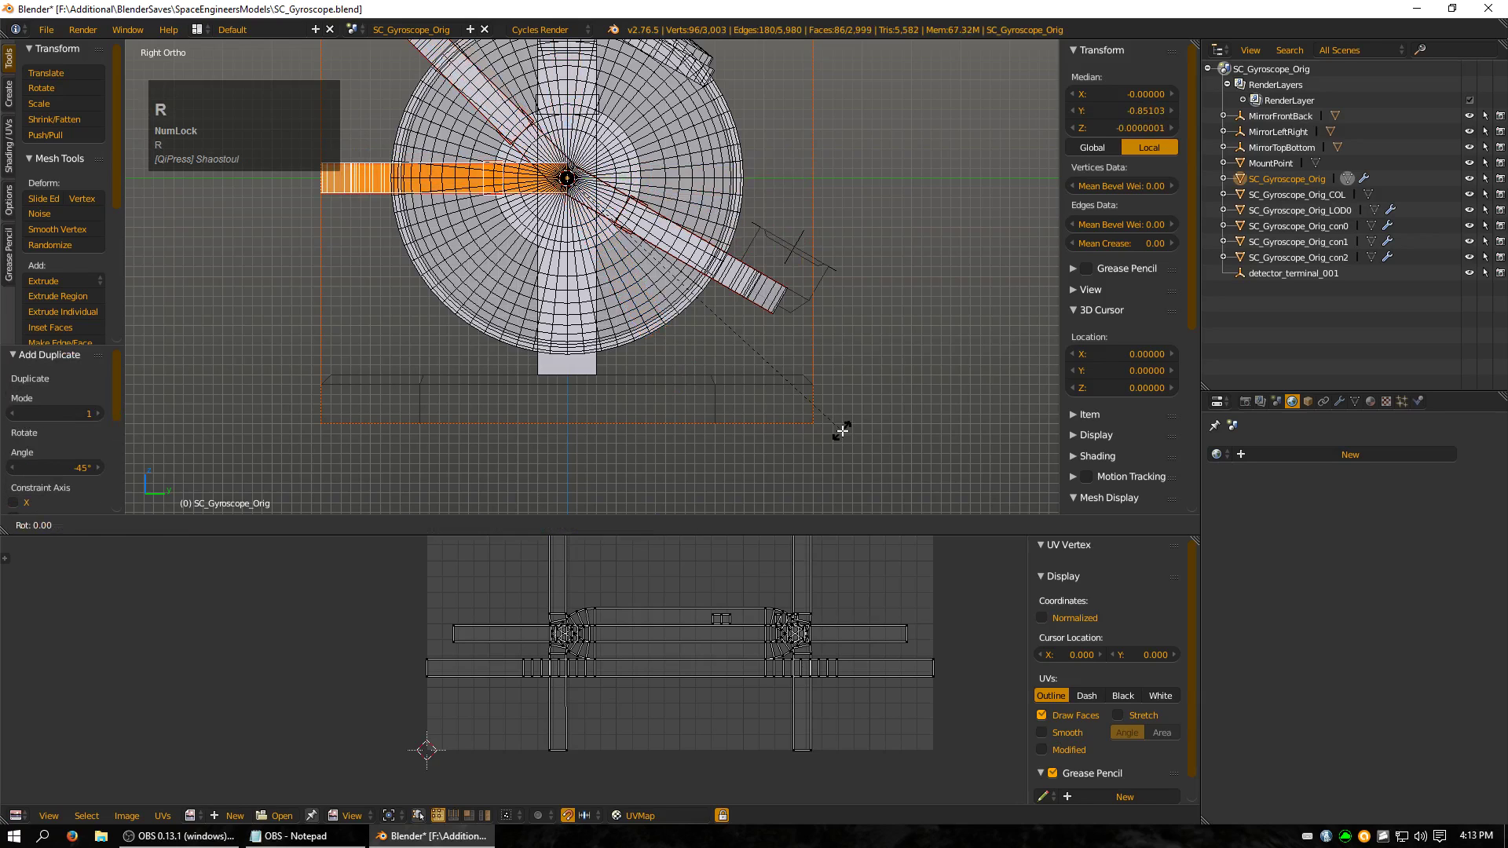
{"action": "type", "text": "45-"}
{"action": "key", "text": "Return"}
{"action": "key", "text": "Return"}
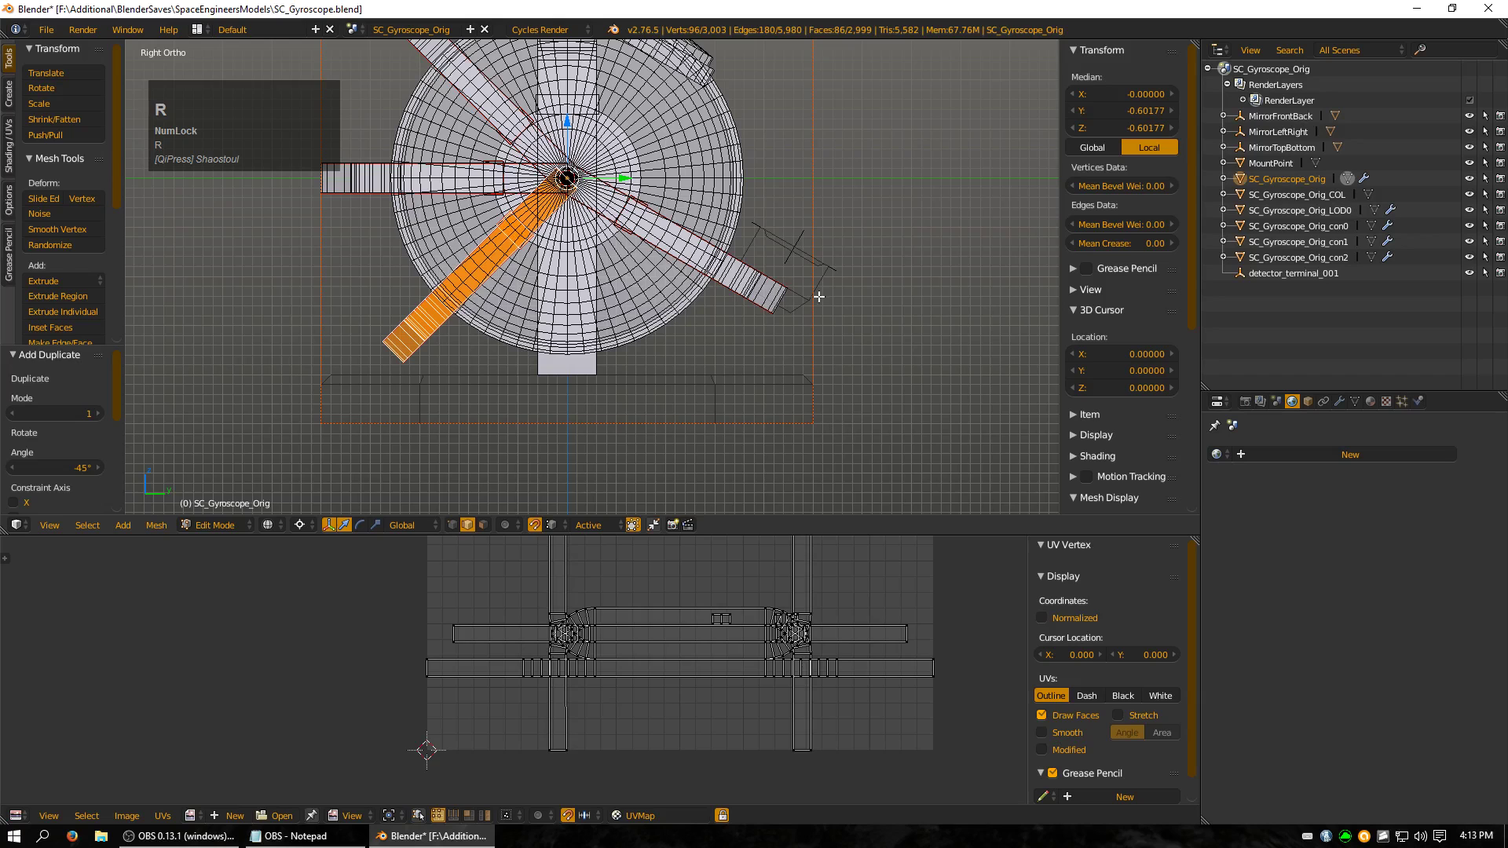
- Select the face loops and connector-block faces on the four seamed frame bars in face select mode
{"action": "left_click", "coordinate": [482, 525]}
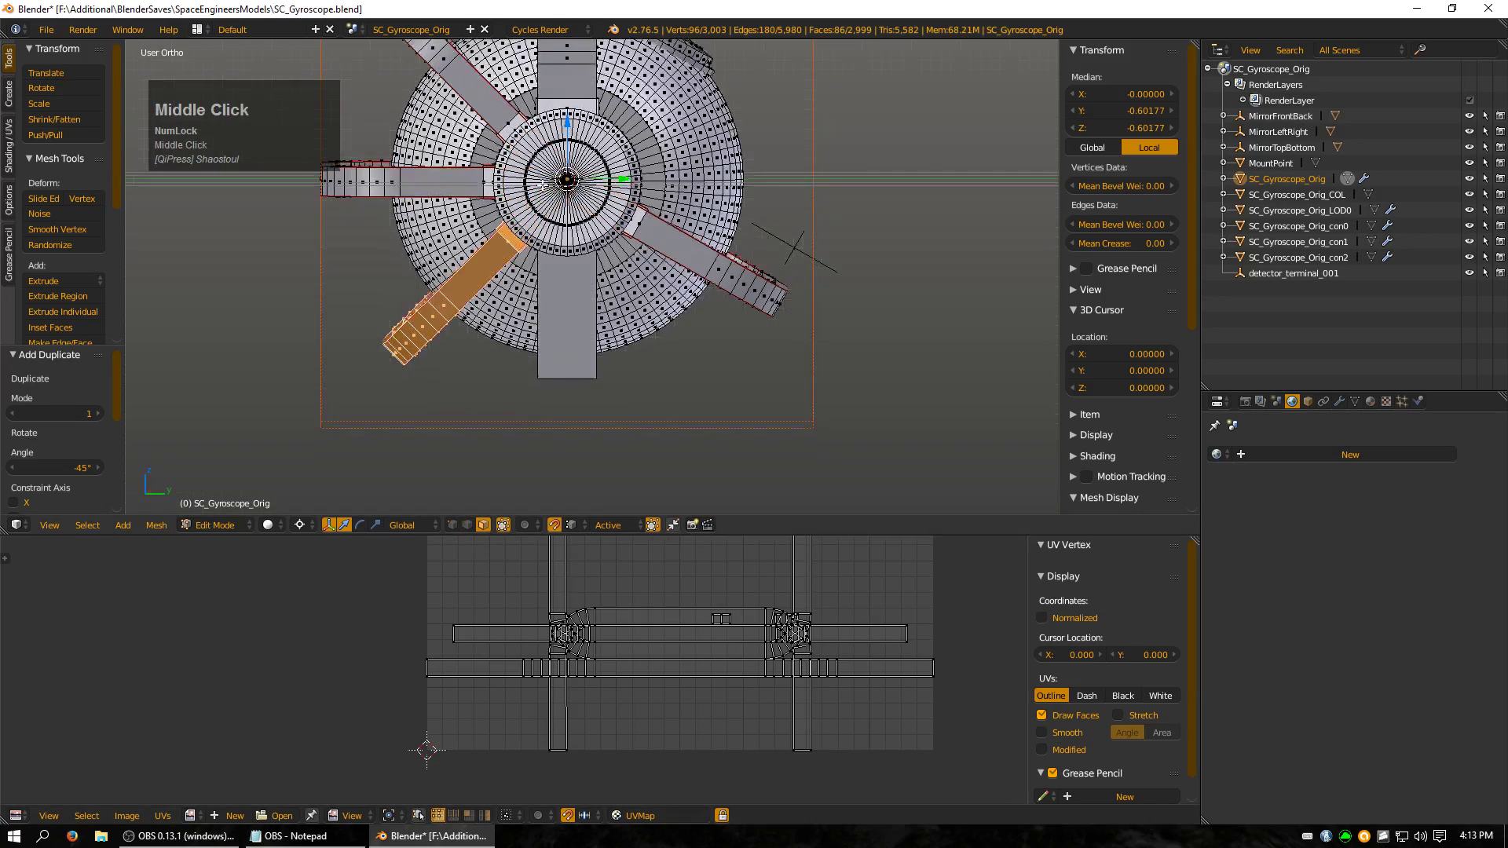
{"action": "middle_click_drag", "start_coordinate": [542, 185], "coordinate": [487, 270]}
{"action": "right_click", "coordinate": [487, 271], "text": "shift"}
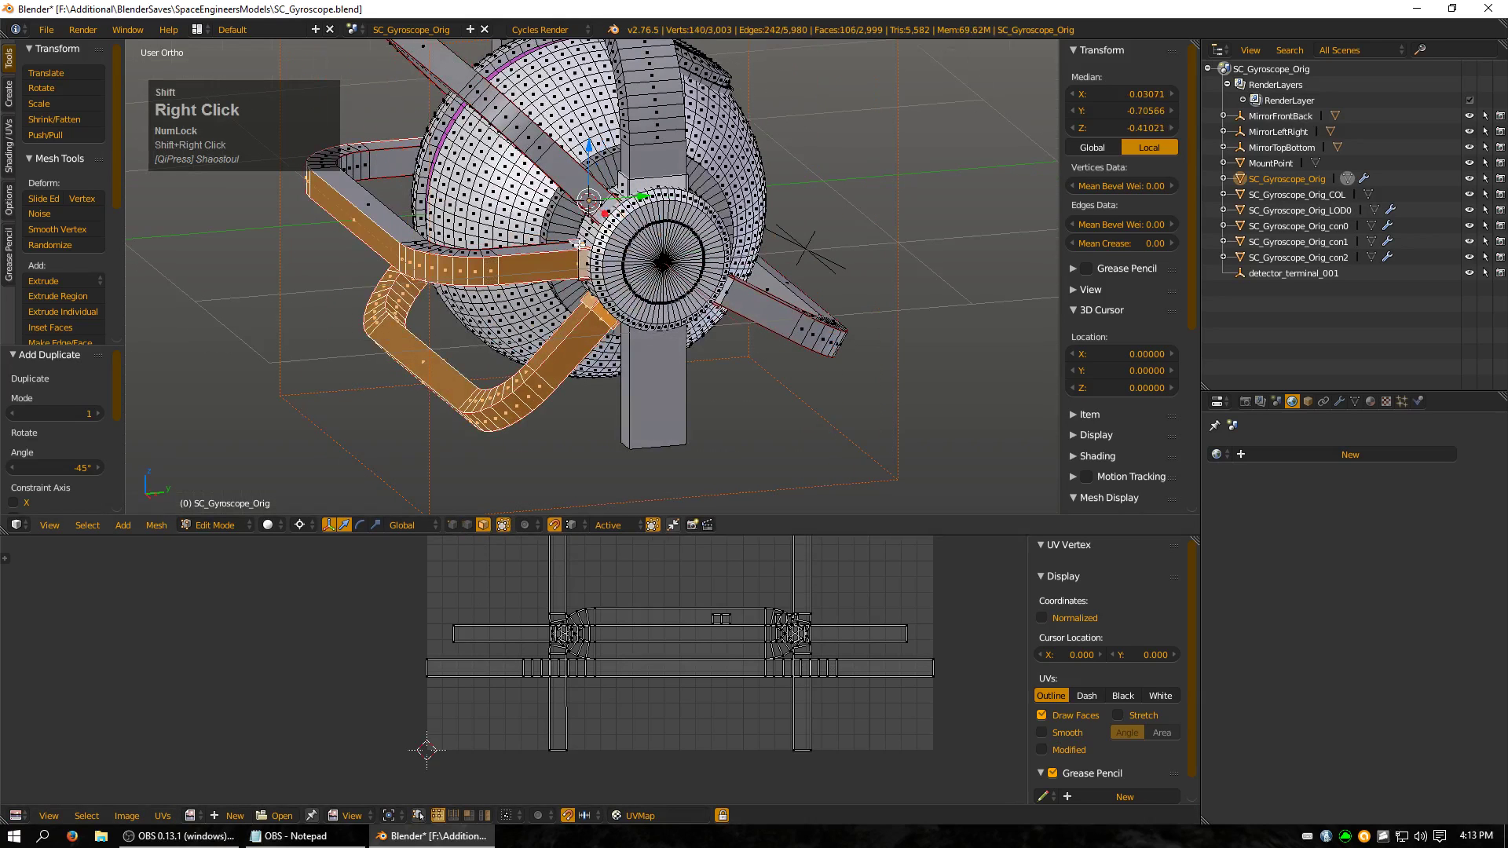
{"action": "right_click", "coordinate": [609, 195], "text": "alt+shift"}
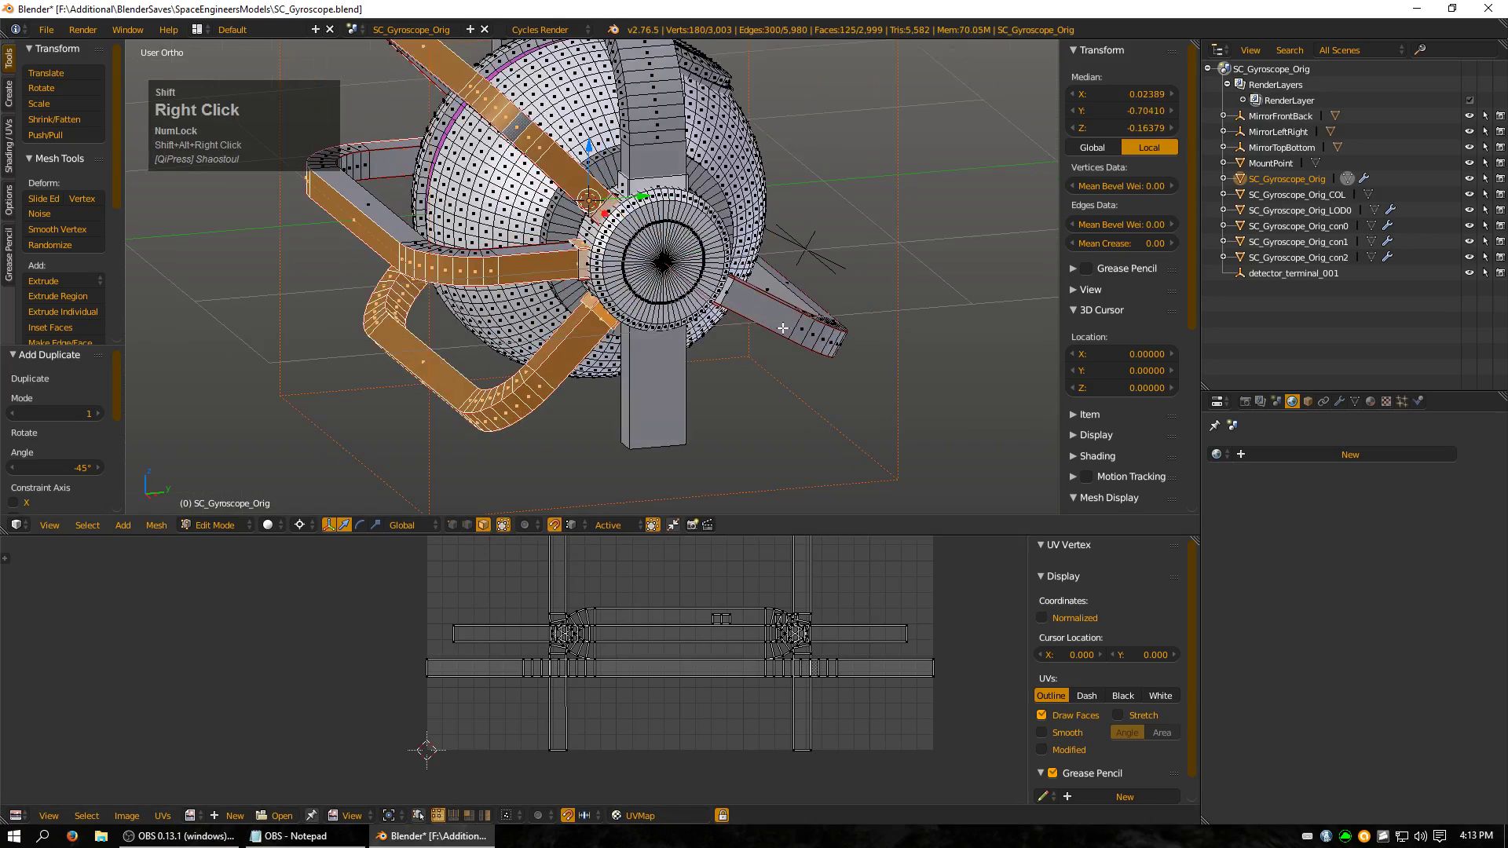
{"action": "right_click", "coordinate": [819, 340], "text": "alt+shift"}
{"action": "scroll", "coordinate": [666, 346], "scroll_direction": "up", "scroll_amount": 5}
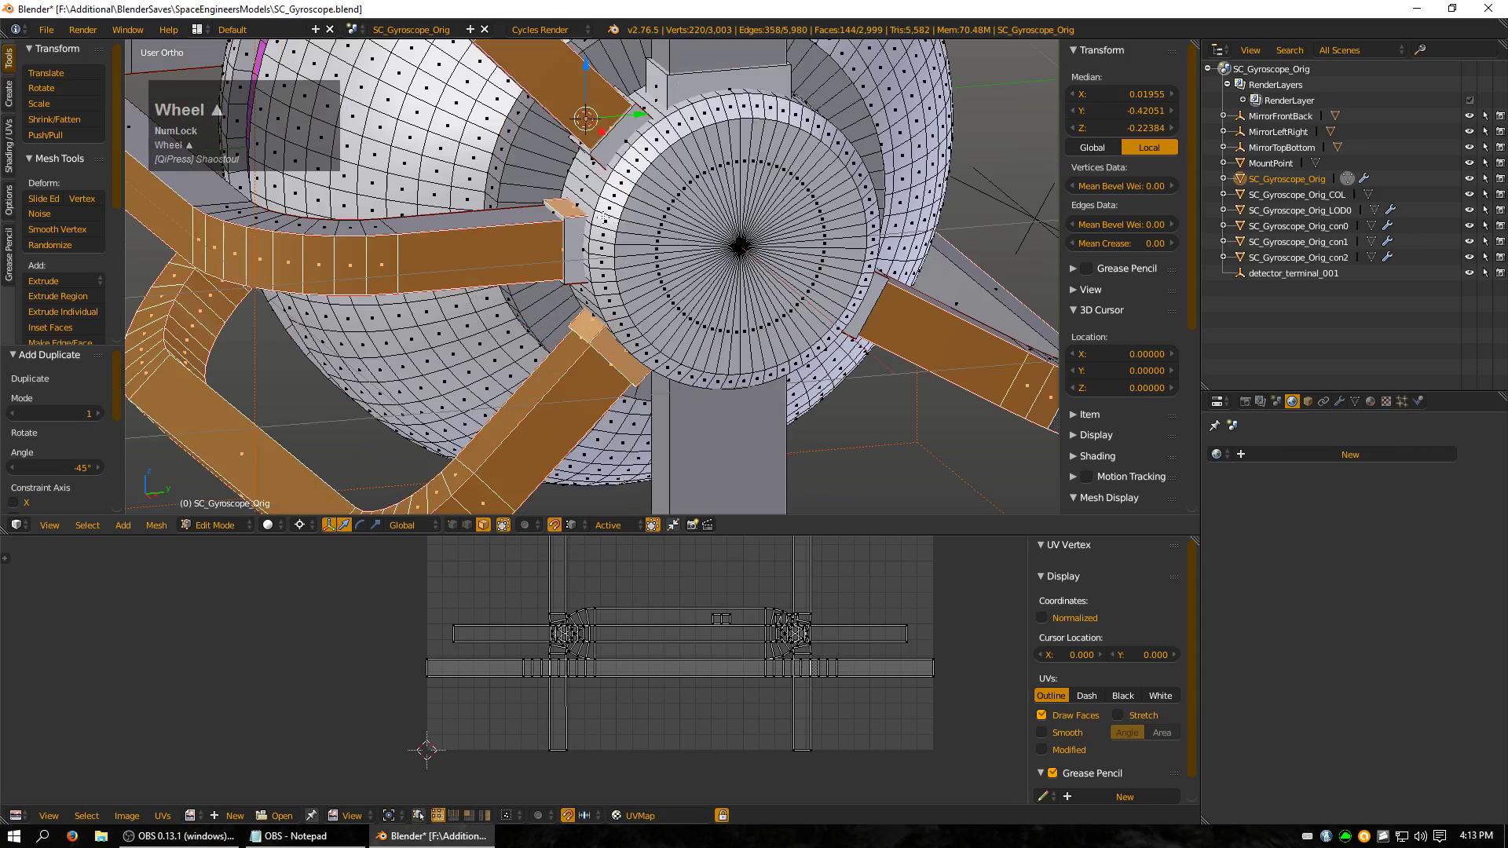
{"action": "right_click", "coordinate": [608, 145], "text": "shift"}
{"action": "right_click", "coordinate": [854, 327], "text": "shift"}
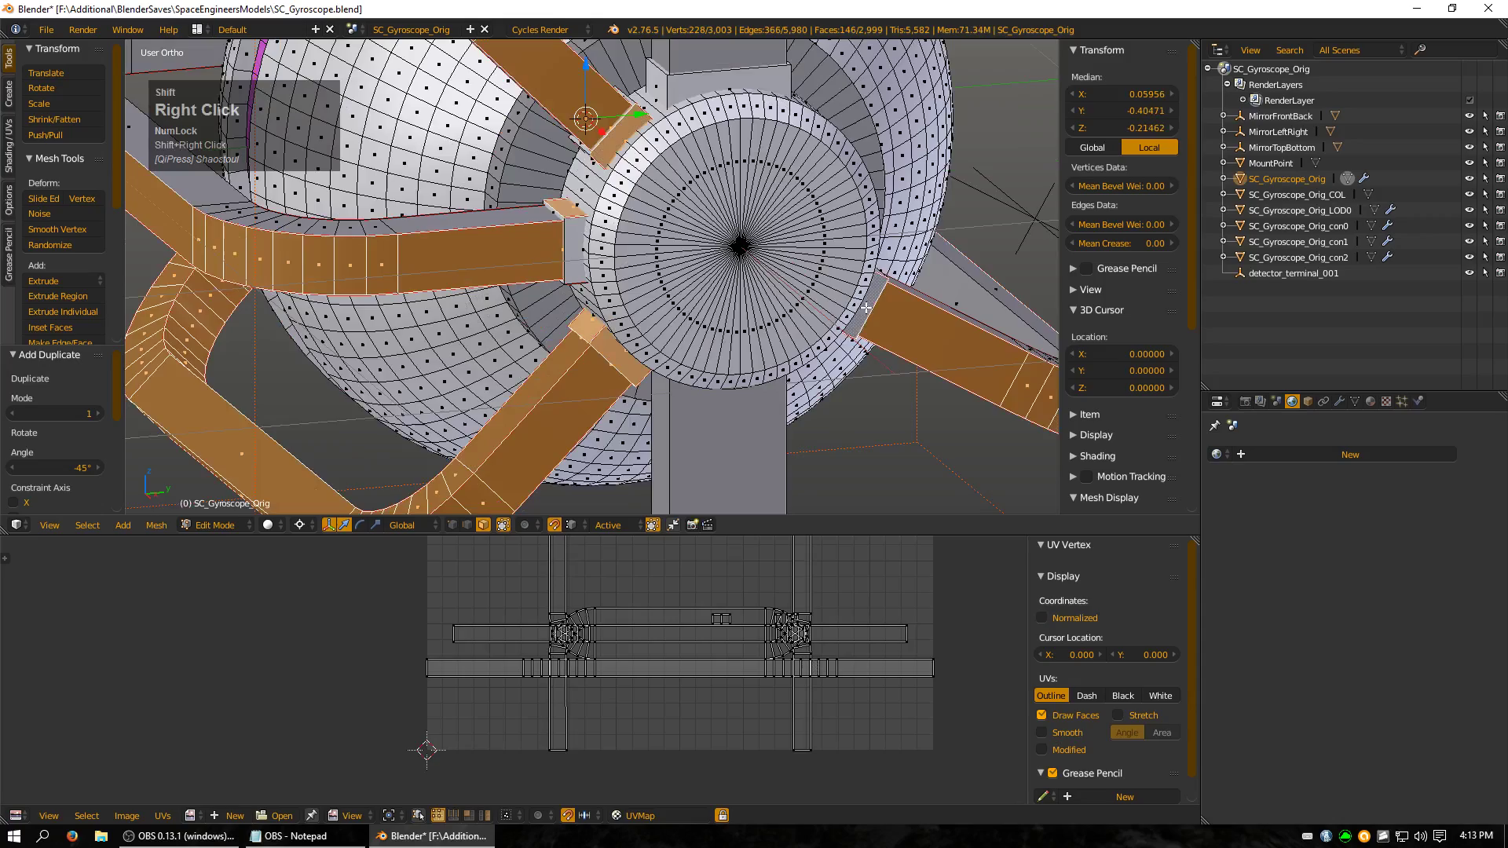
{"action": "middle_click_drag", "start_coordinate": [854, 327], "coordinate": [688, 308]}
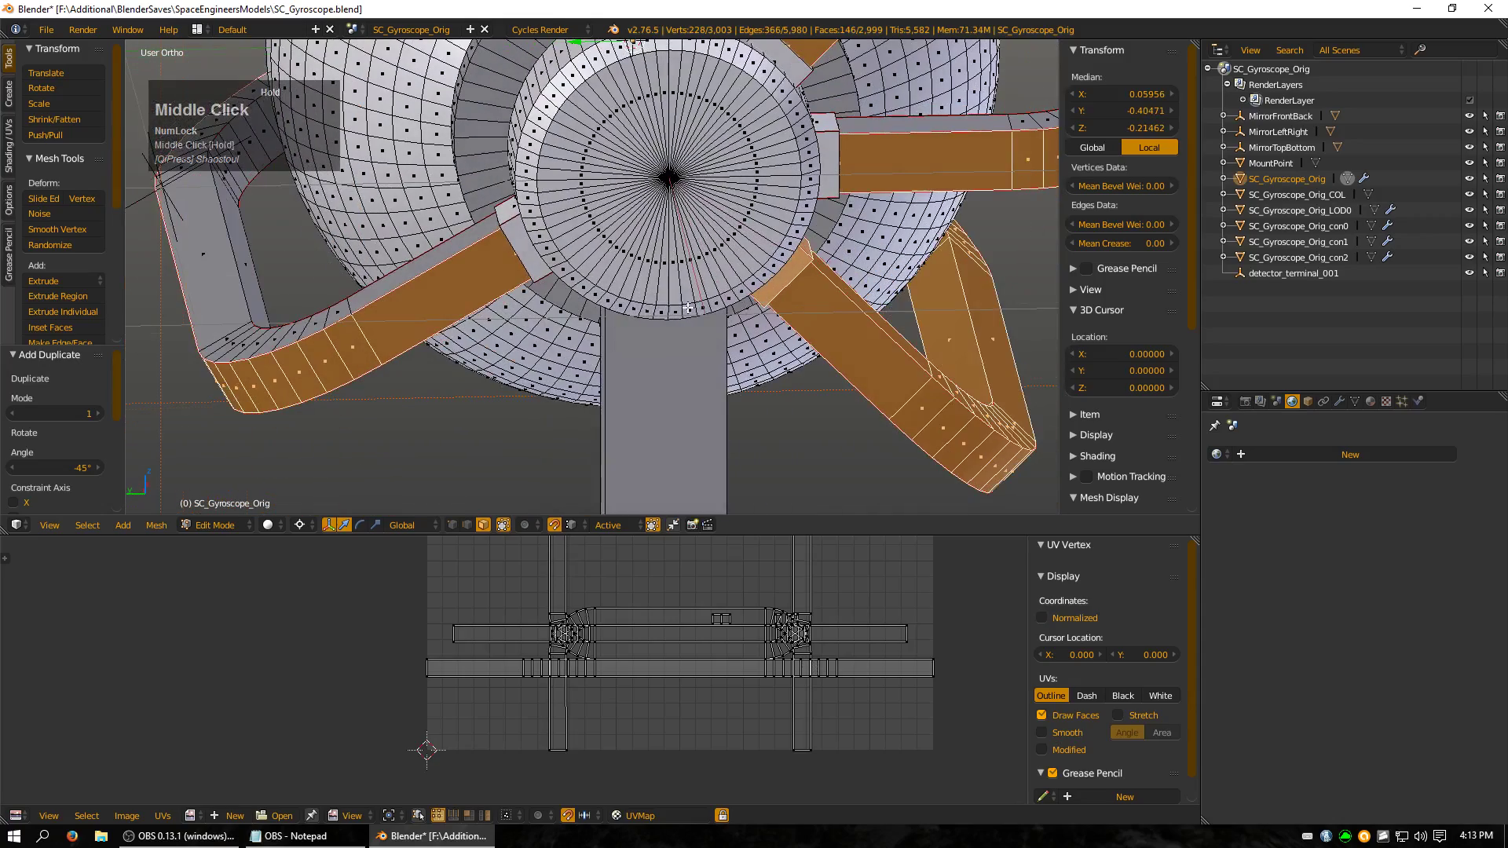
{"action": "right_click", "coordinate": [525, 256], "text": "shift"}
{"action": "right_click", "coordinate": [824, 164], "text": "shift"}
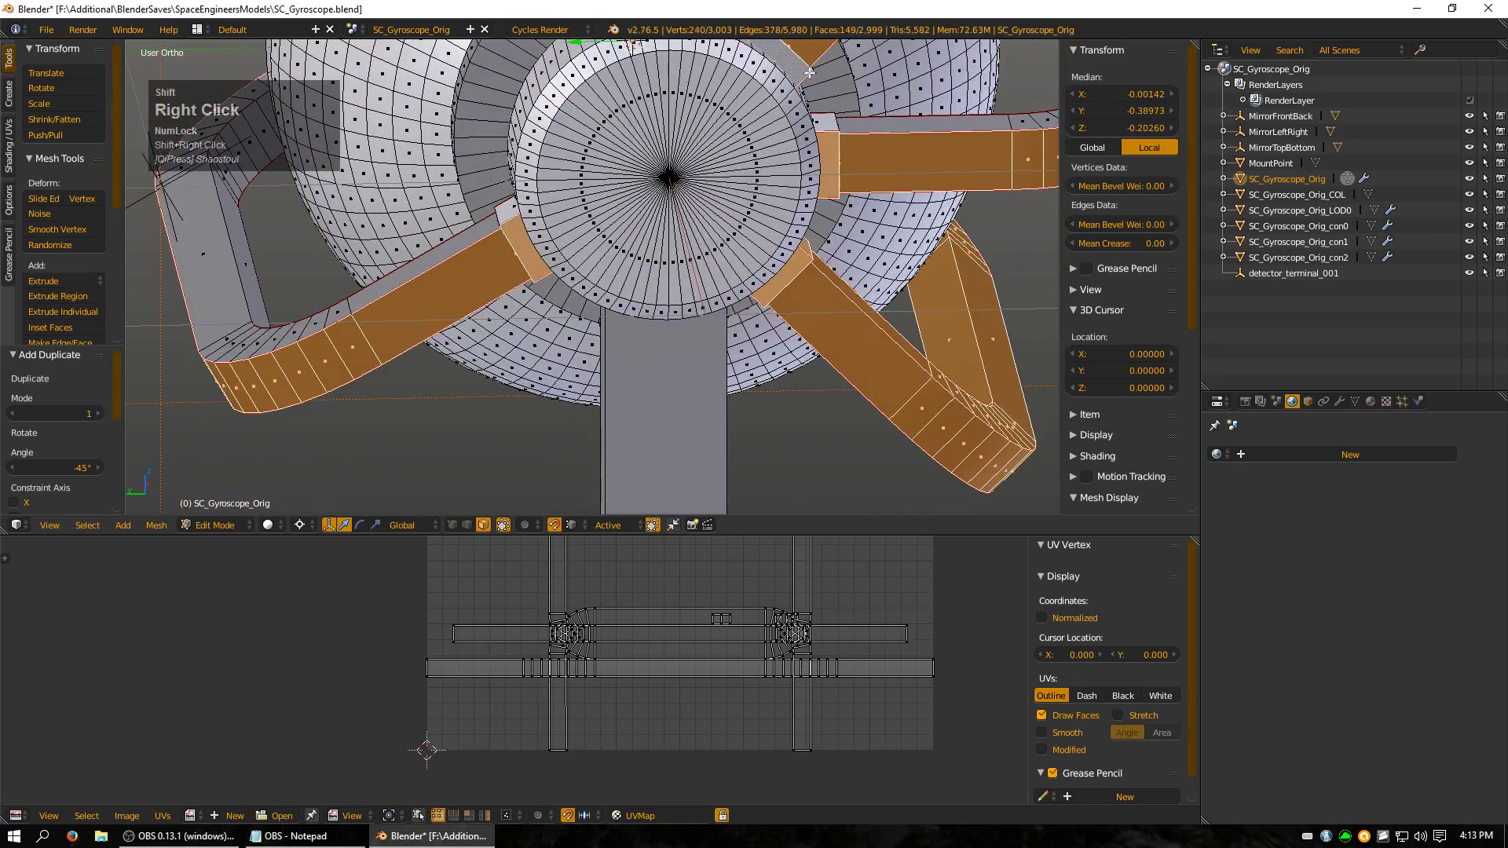
- Grow the face selection across the four frame bars, unwrap them, and inspect the resulting UV layout
{"action": "key", "text": "ctrl+KP_Add"}
{"action": "key", "text": "u"}
{"action": "key", "text": "u"}
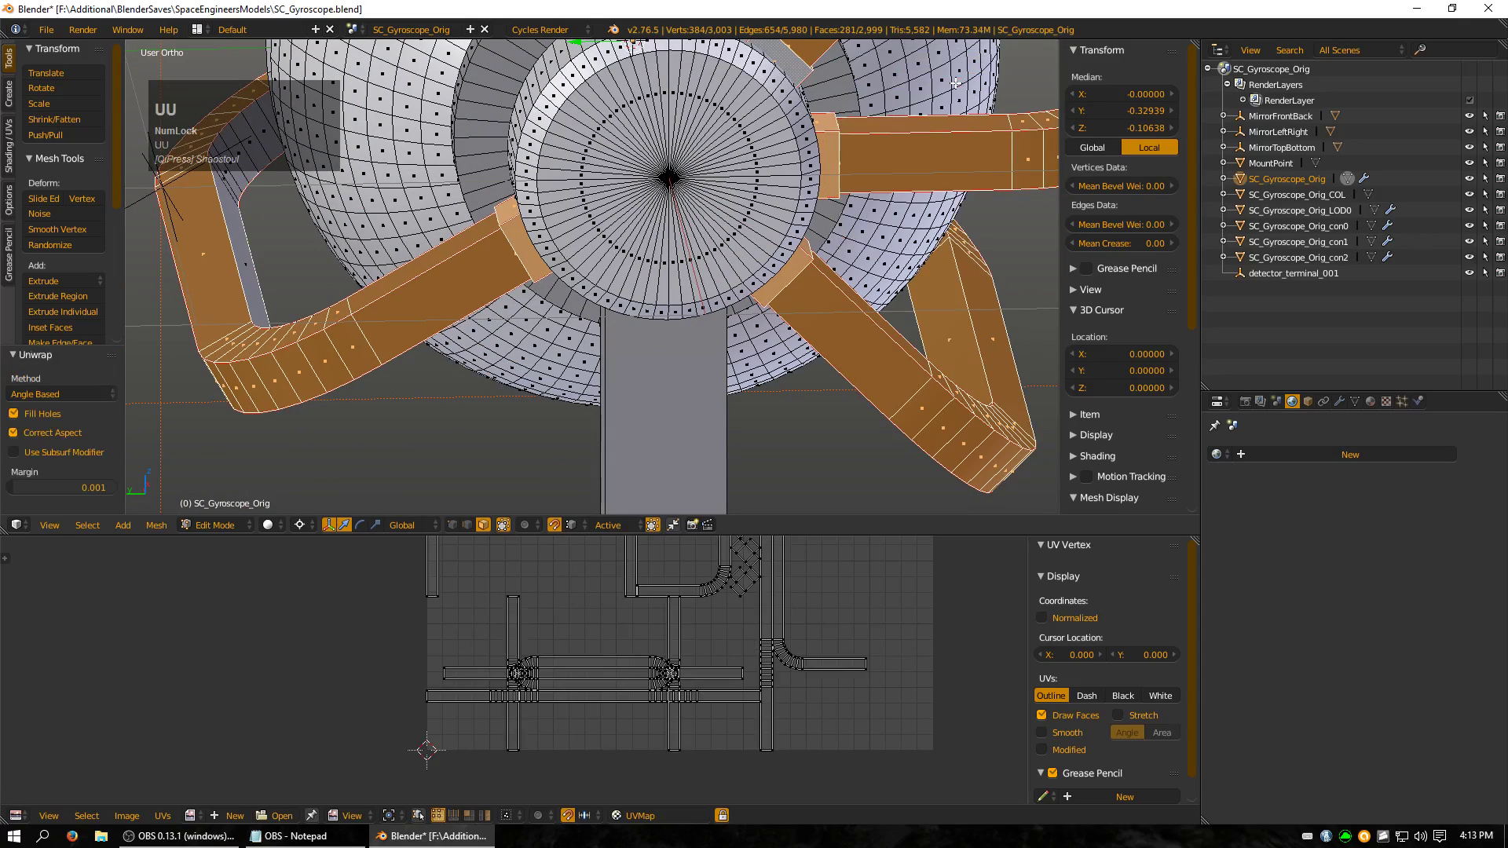
{"action": "scroll", "coordinate": [675, 676], "scroll_direction": "down", "scroll_amount": 3}
{"action": "middle_click_drag", "start_coordinate": [642, 583], "coordinate": [691, 596]}
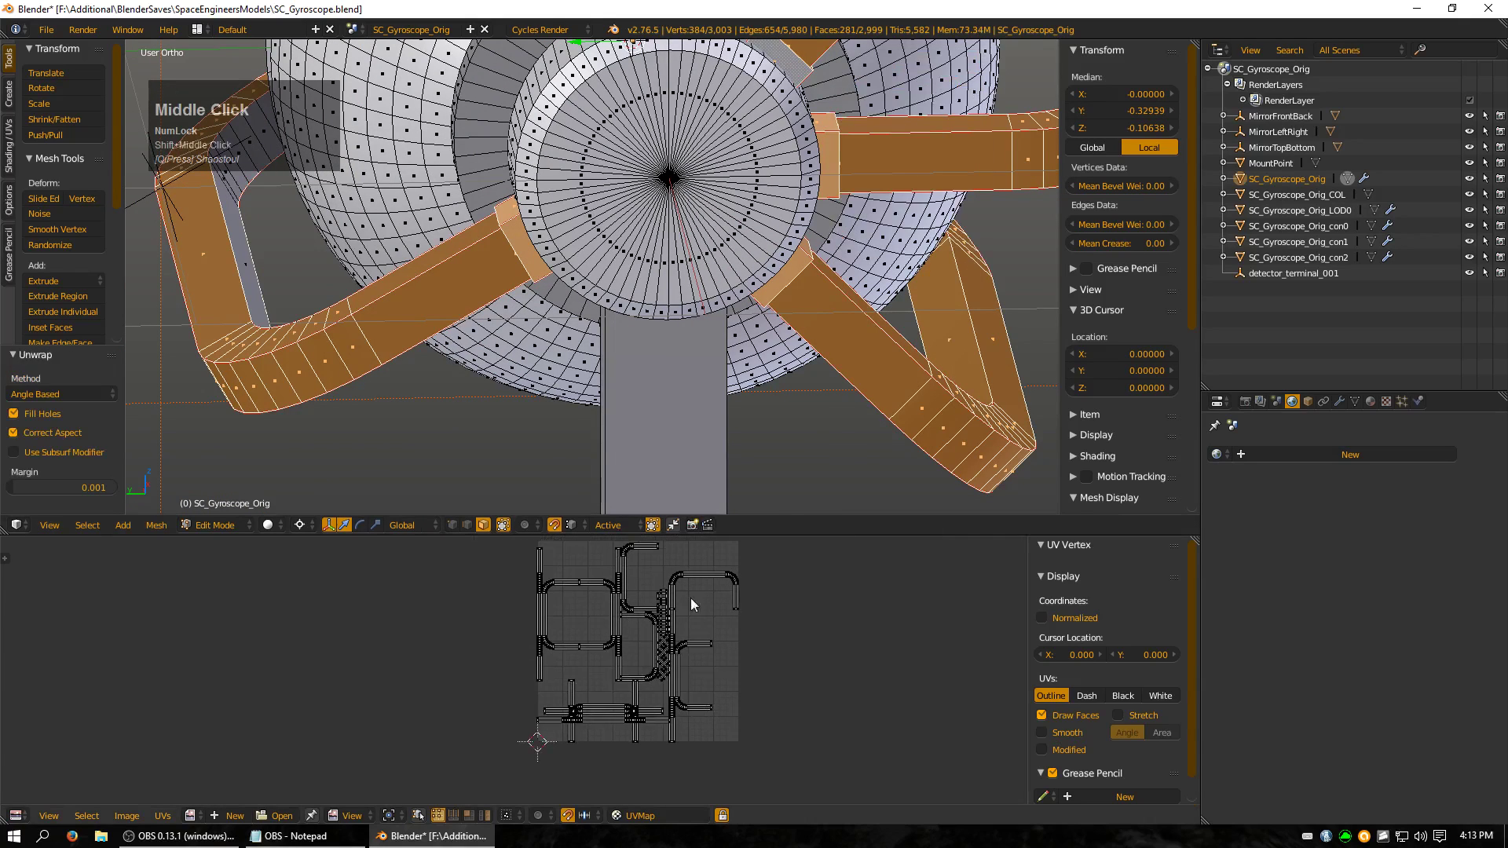
{"action": "scroll", "coordinate": [712, 705], "scroll_direction": "up", "scroll_amount": 4}
{"action": "middle_click_drag", "start_coordinate": [852, 717], "coordinate": [838, 613]}
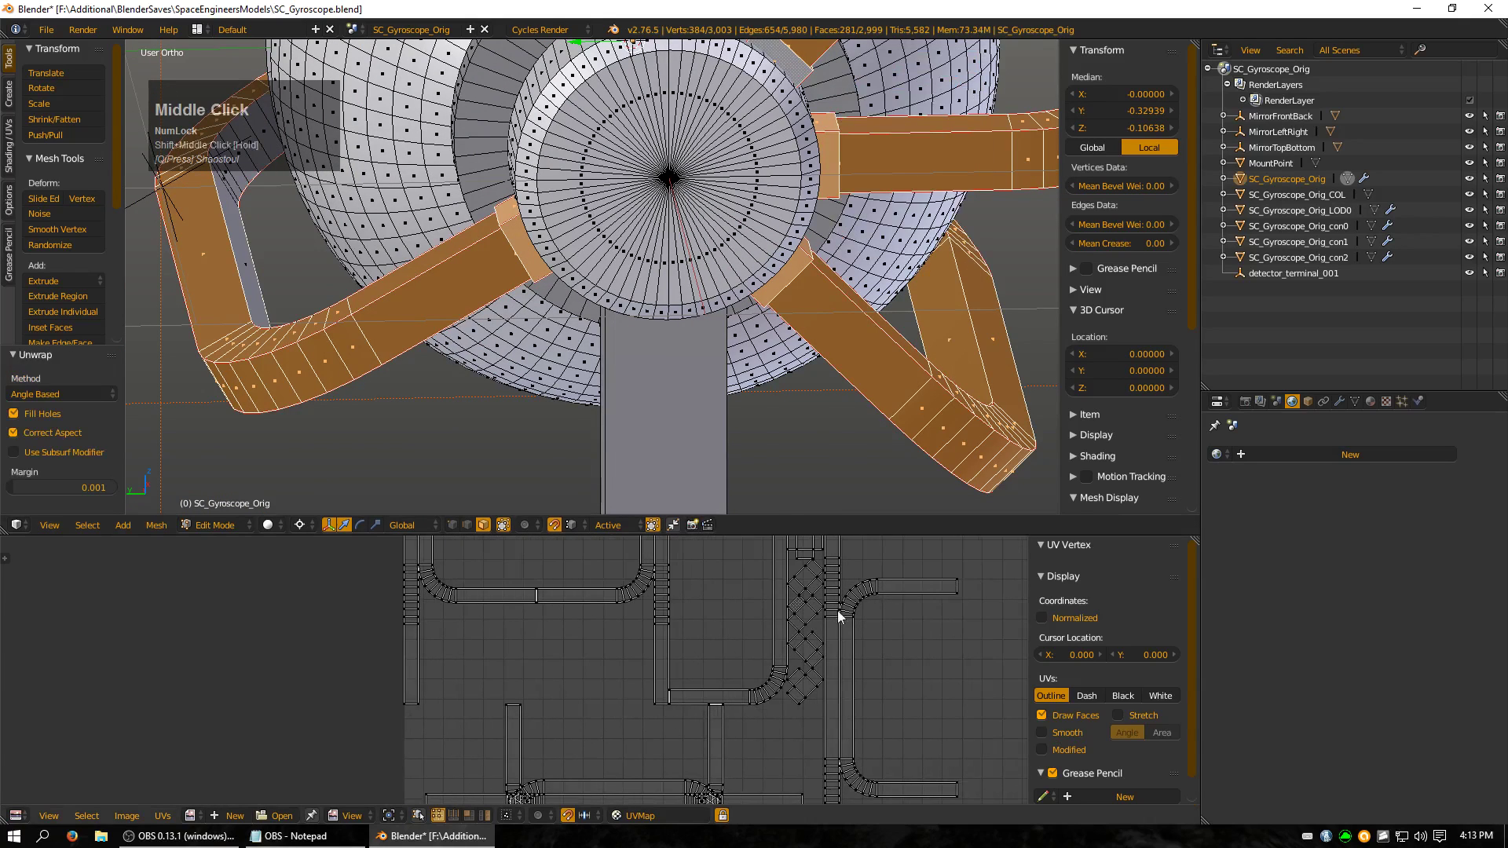
{"action": "scroll", "coordinate": [795, 565], "scroll_direction": "down", "scroll_amount": 4}
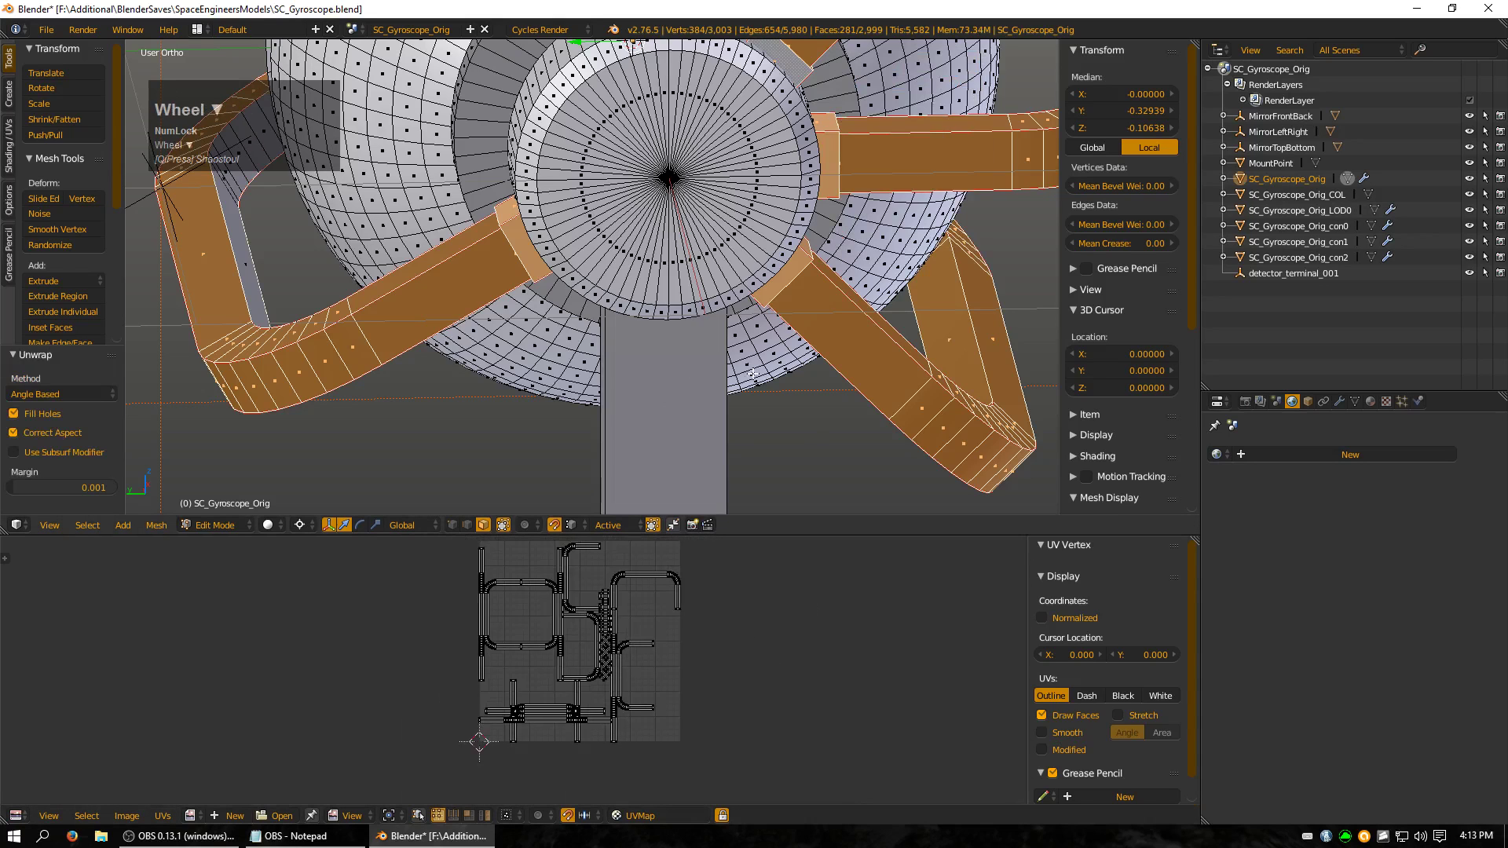
- Grow the selection to the remaining frame-bar faces and hide the selected bars
{"action": "key", "text": "ctrl+KP_Add"}
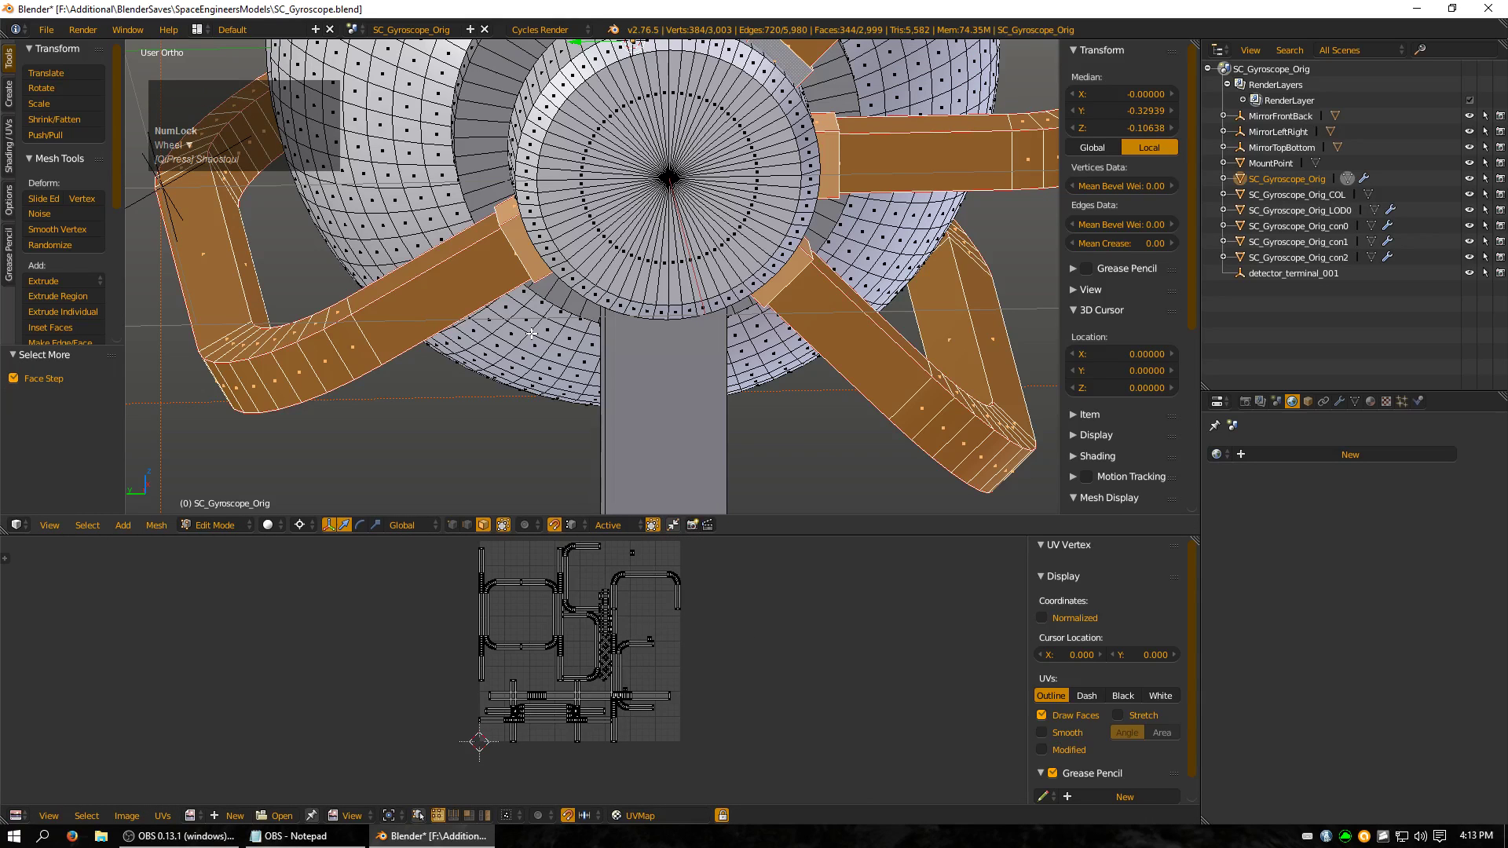
{"action": "key", "text": "h"}
{"action": "scroll", "coordinate": [532, 333], "scroll_direction": "down", "scroll_amount": 4}
{"action": "middle_click_drag", "start_coordinate": [527, 278], "coordinate": [441, 531]}
- Mark the lengthwise edge loops of the remaining upright frame as seams, leaving three individual edges out of the selection
{"action": "left_click", "coordinate": [467, 525]}
{"action": "middle_click_drag", "start_coordinate": [527, 94], "coordinate": [640, 197], "text": "shift"}
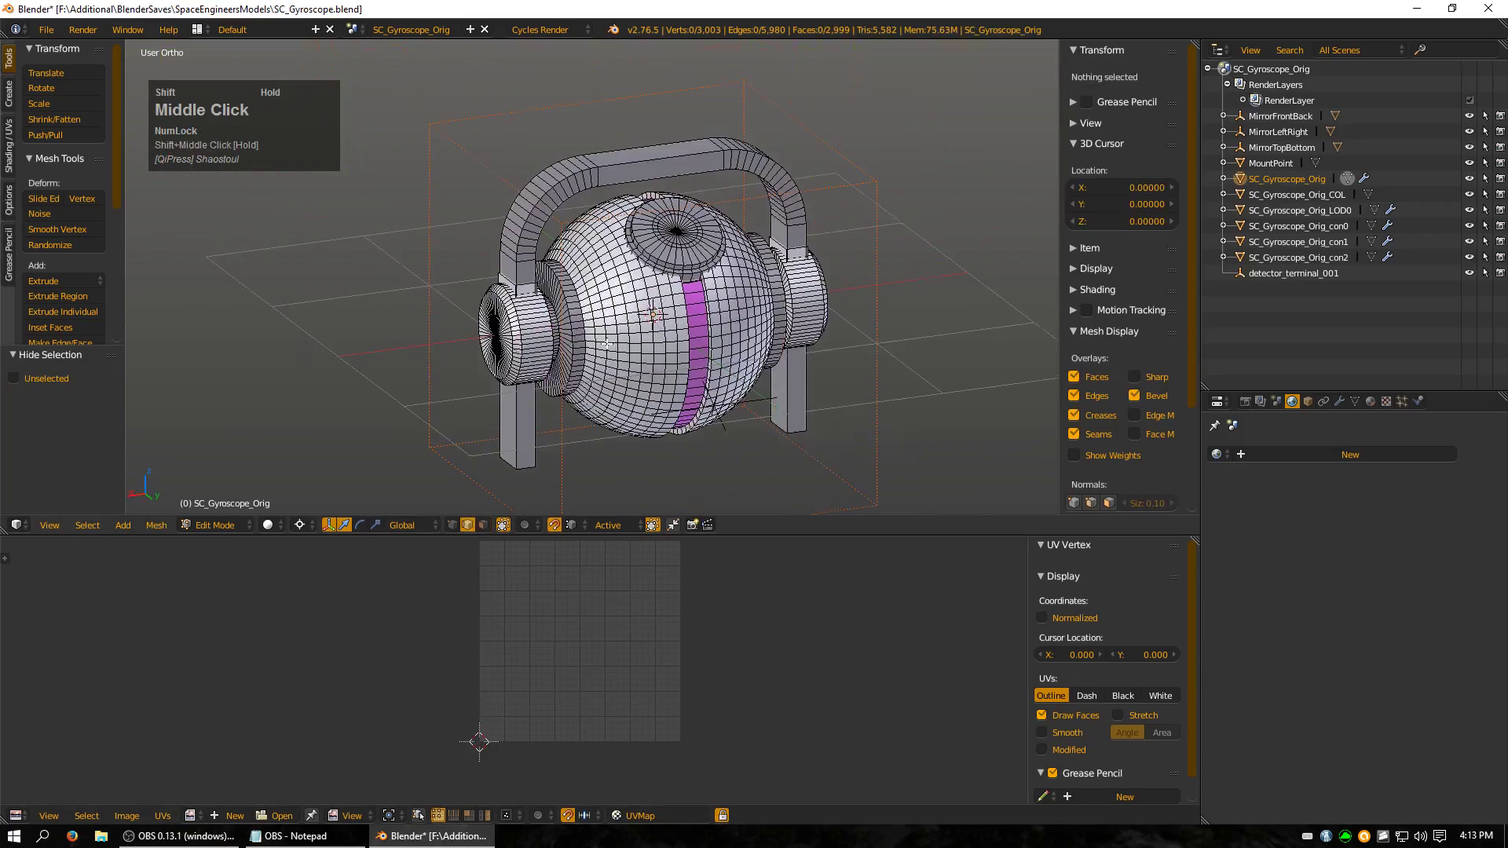
{"action": "key", "text": "z"}
{"action": "right_click", "coordinate": [628, 179], "text": "alt"}
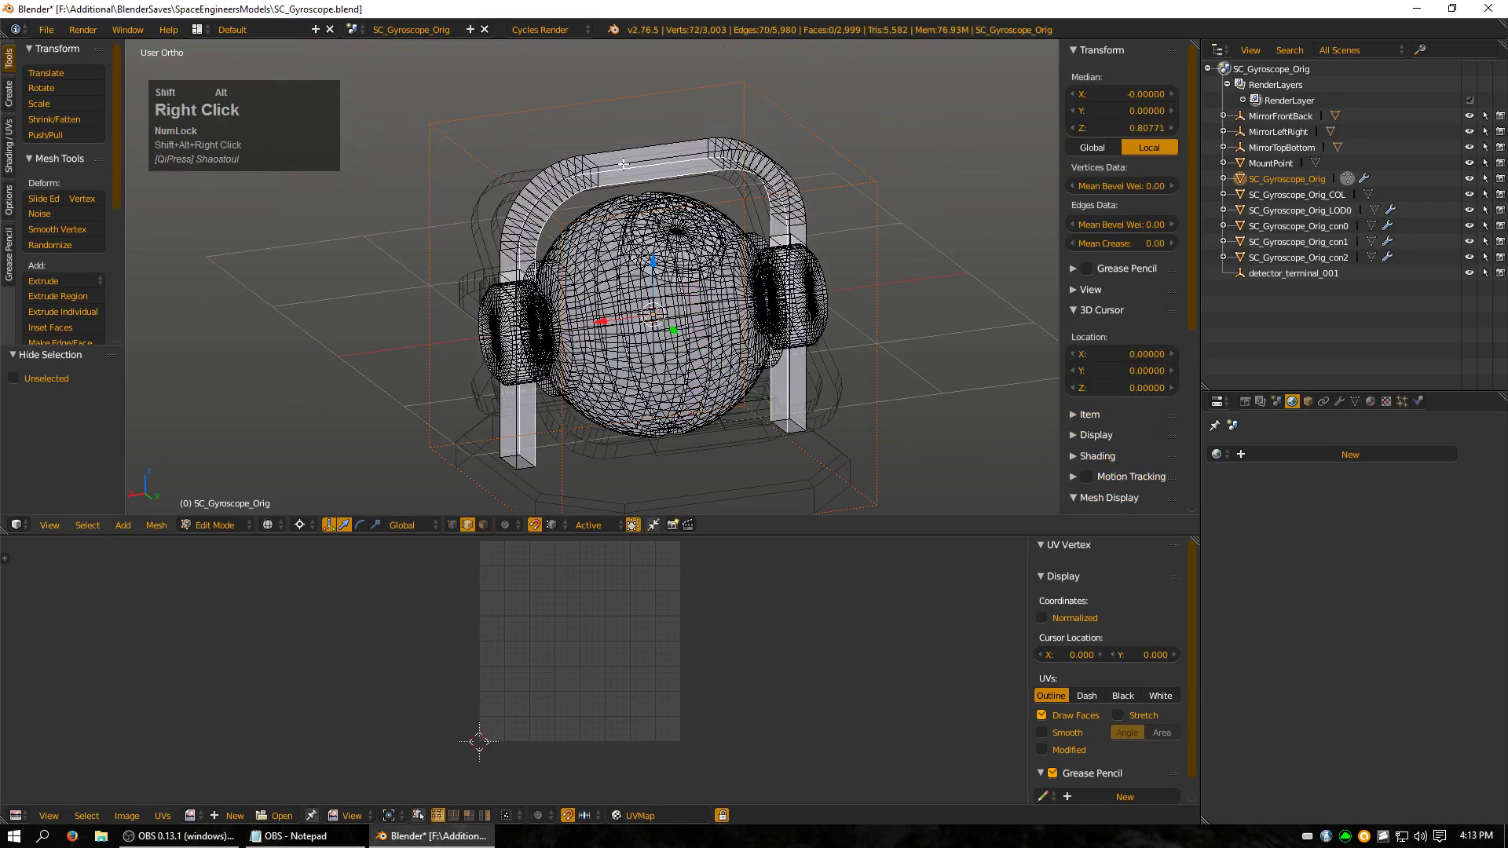
{"action": "right_click", "coordinate": [621, 150], "text": "alt+shift"}
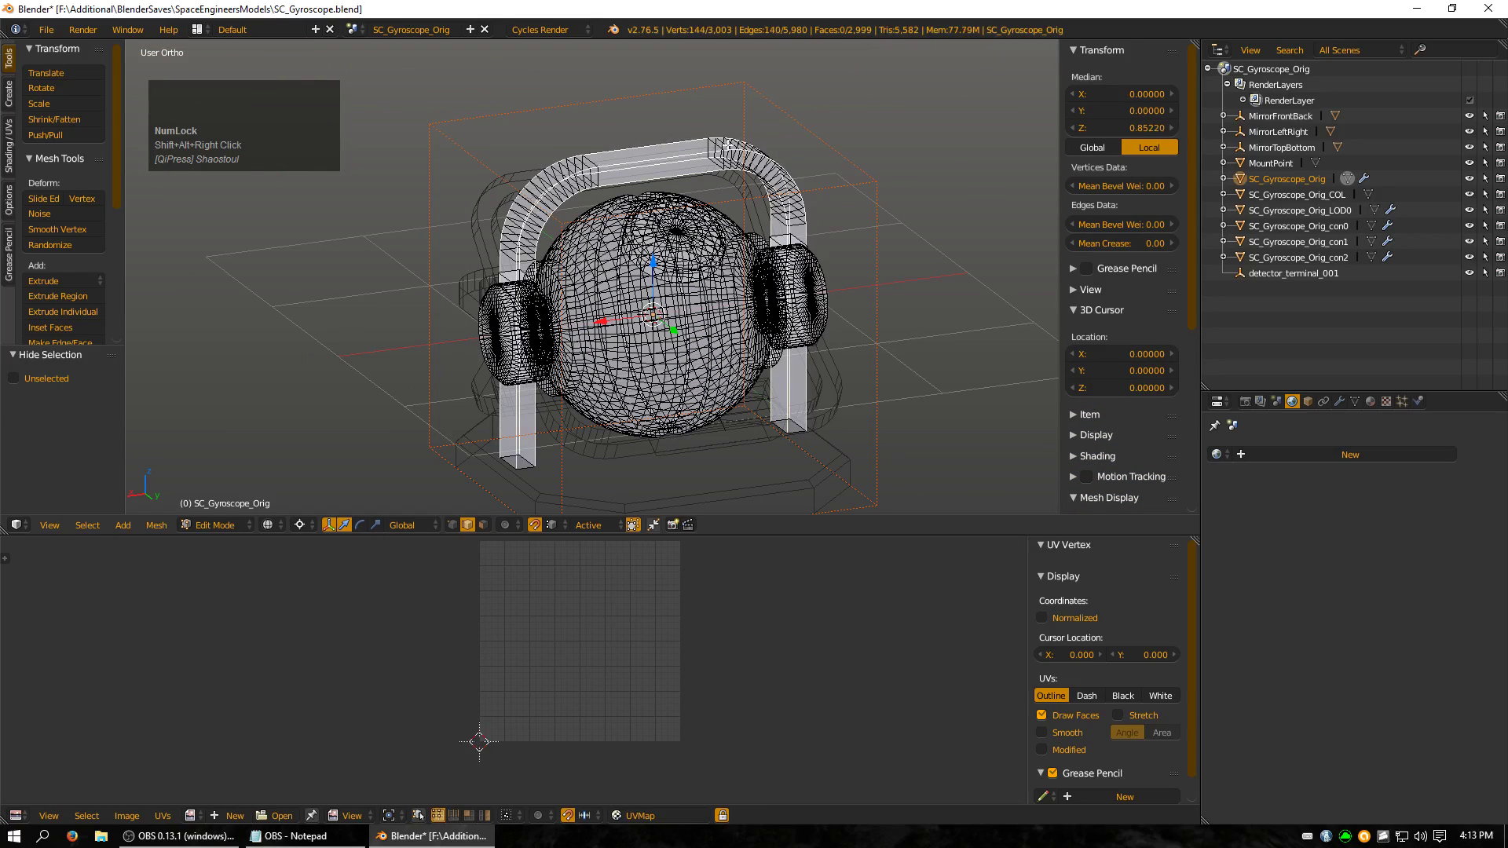
{"action": "right_click", "coordinate": [645, 149], "text": "shift"}
{"action": "right_click", "coordinate": [621, 167], "text": "shift"}
{"action": "right_click", "coordinate": [719, 179], "text": "shift"}
{"action": "key", "text": "z"}
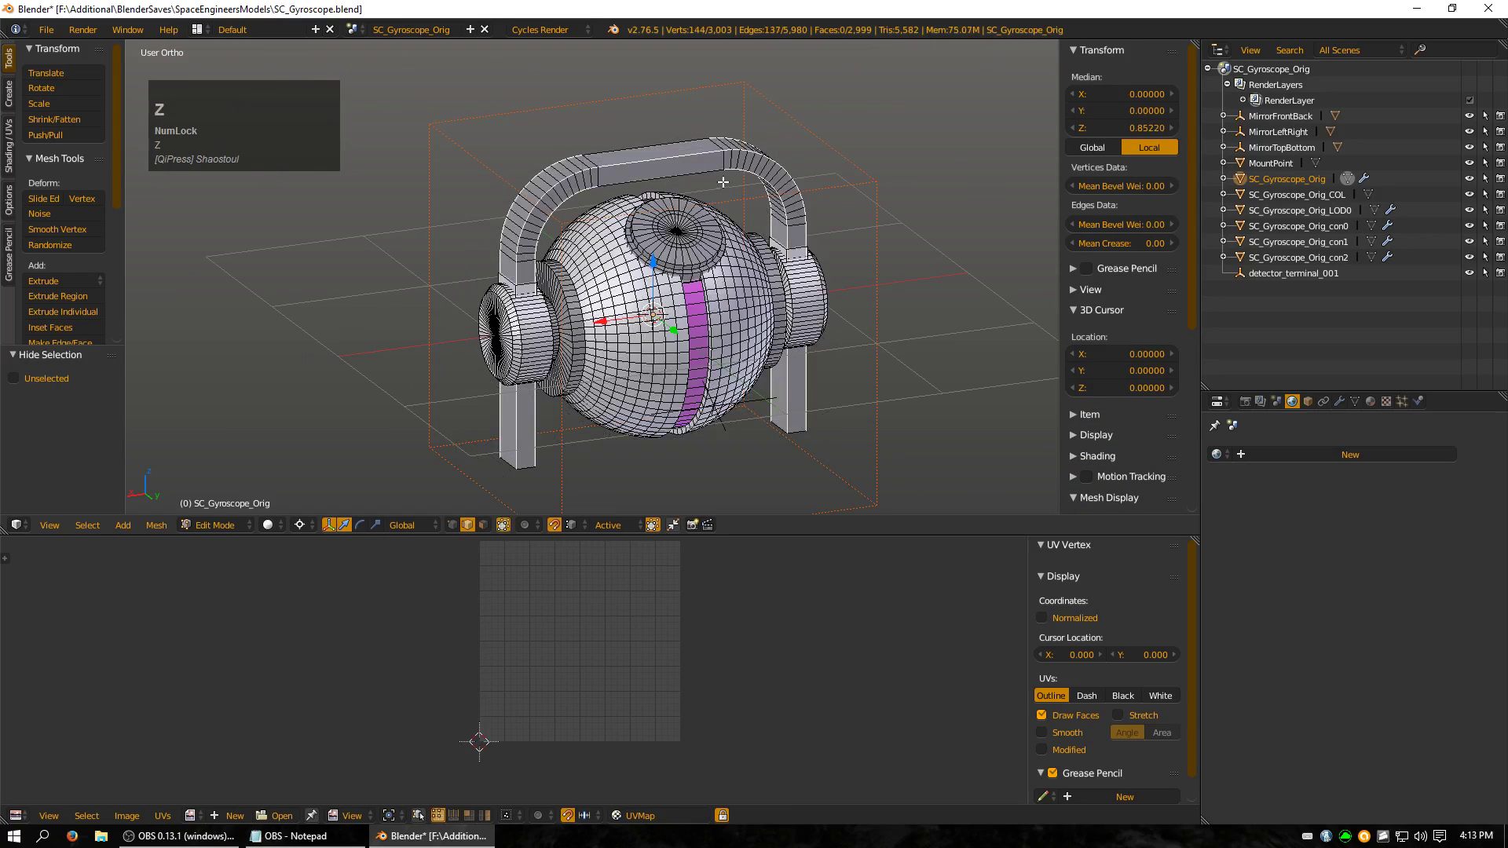
{"action": "key", "text": "ctrl+e"}
{"action": "left_click", "coordinate": [731, 181]}
- Grow the selection over the whole upright frame, unwrap it, and hide it
{"action": "key", "text": "ctrl+KP_Add"}
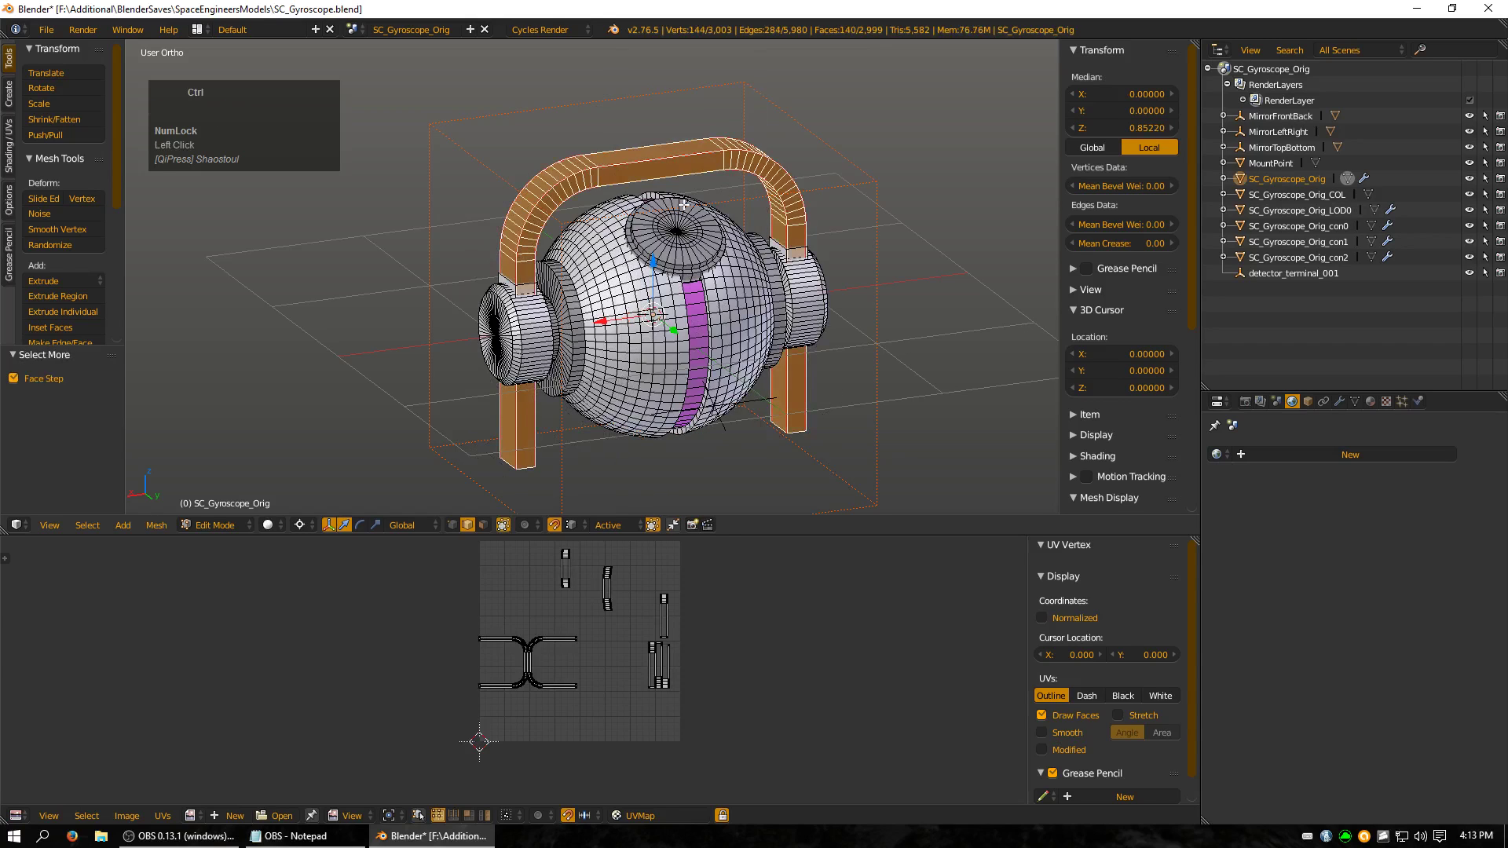
{"action": "key", "text": "u"}
{"action": "key", "text": "u"}
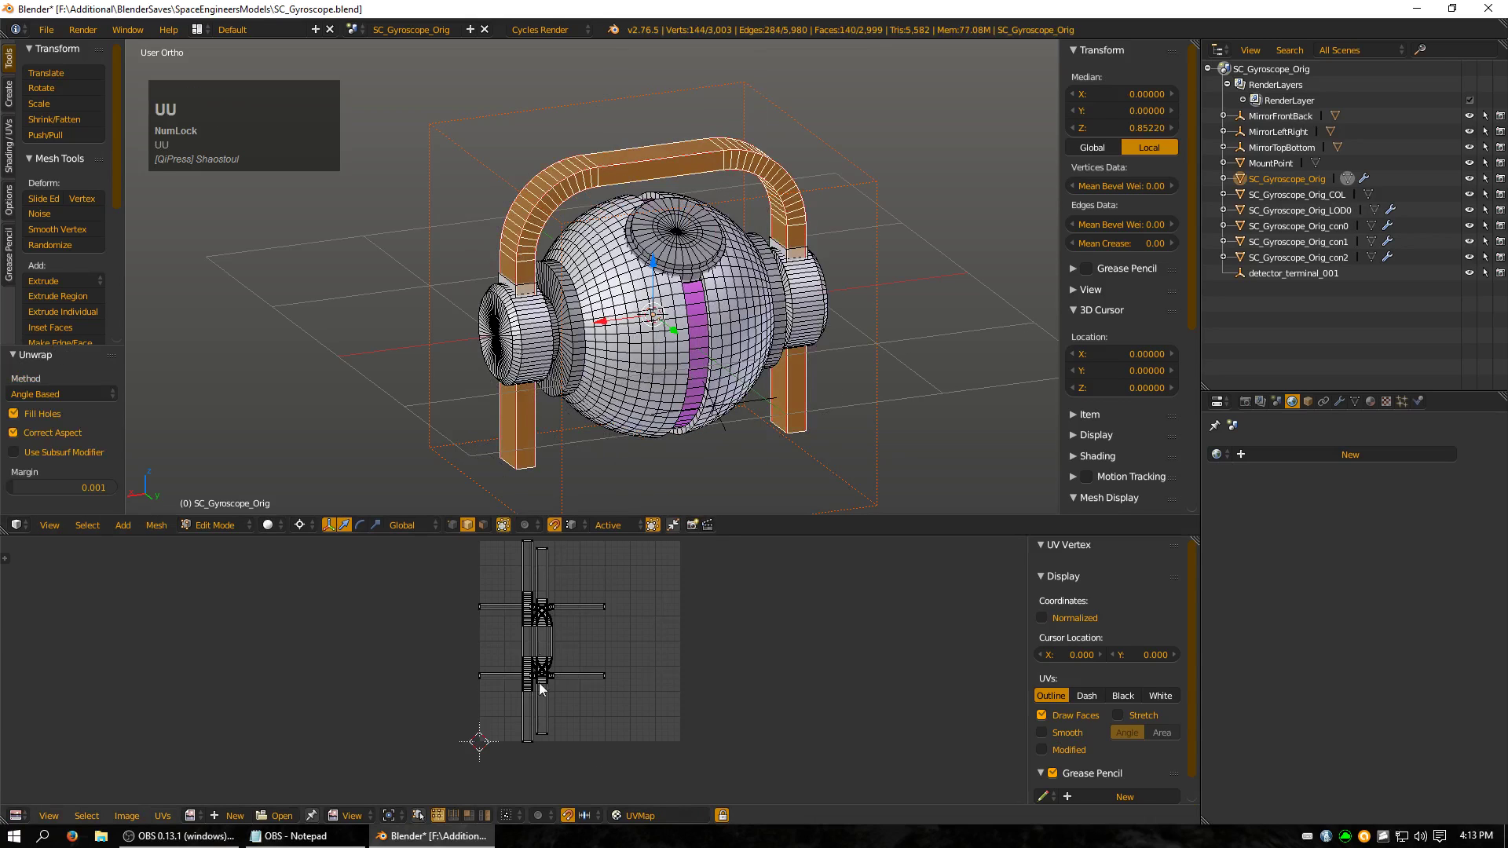
{"action": "key", "text": "h"}
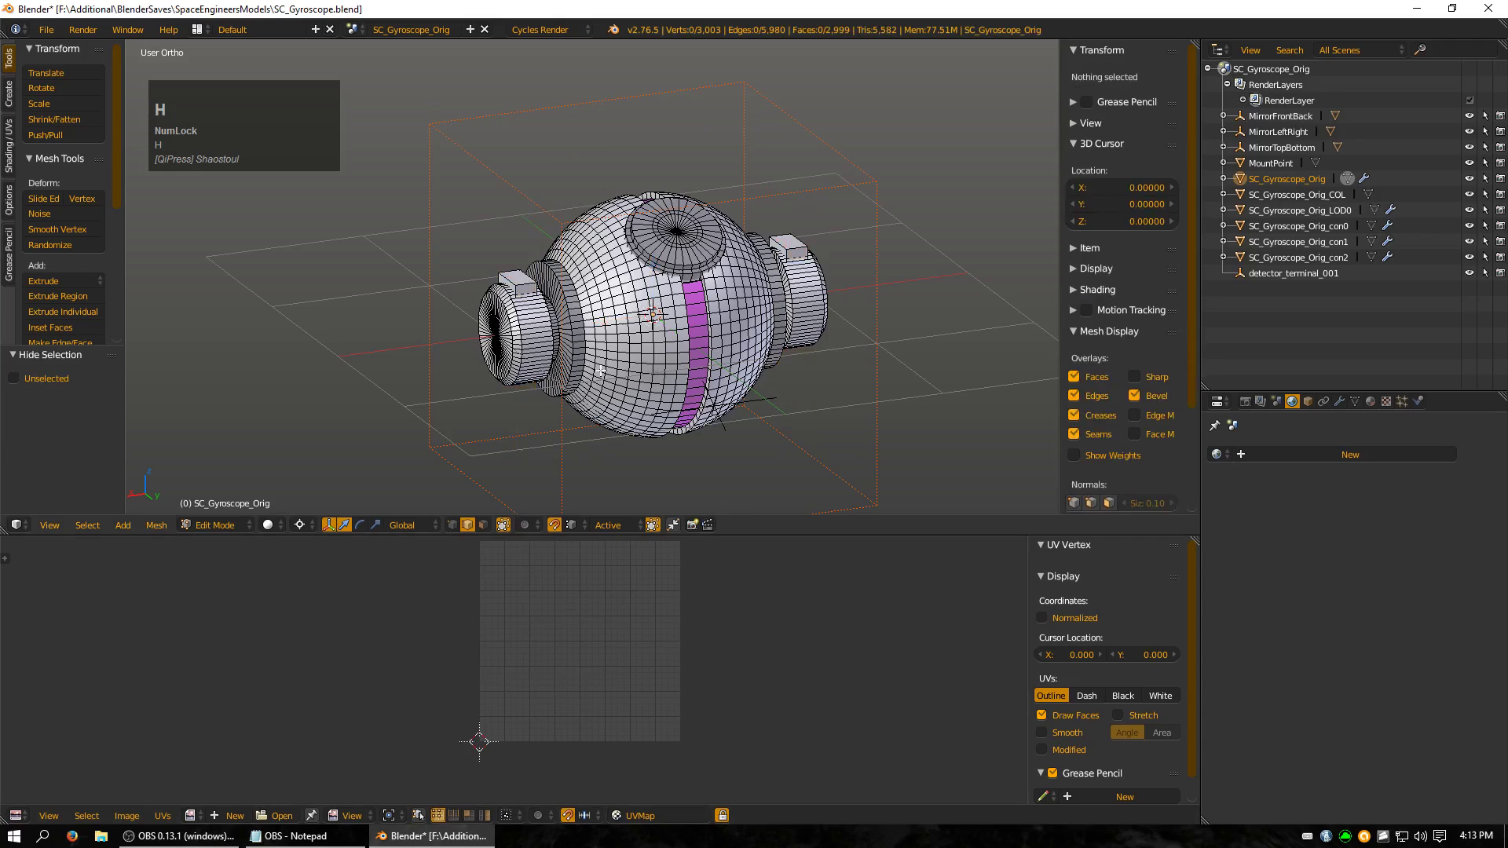
- Select all faces of the two small connector blocks on top of the side hubs
{"action": "scroll", "coordinate": [600, 370], "scroll_direction": "up", "scroll_amount": 3}
{"action": "left_click", "coordinate": [487, 526]}
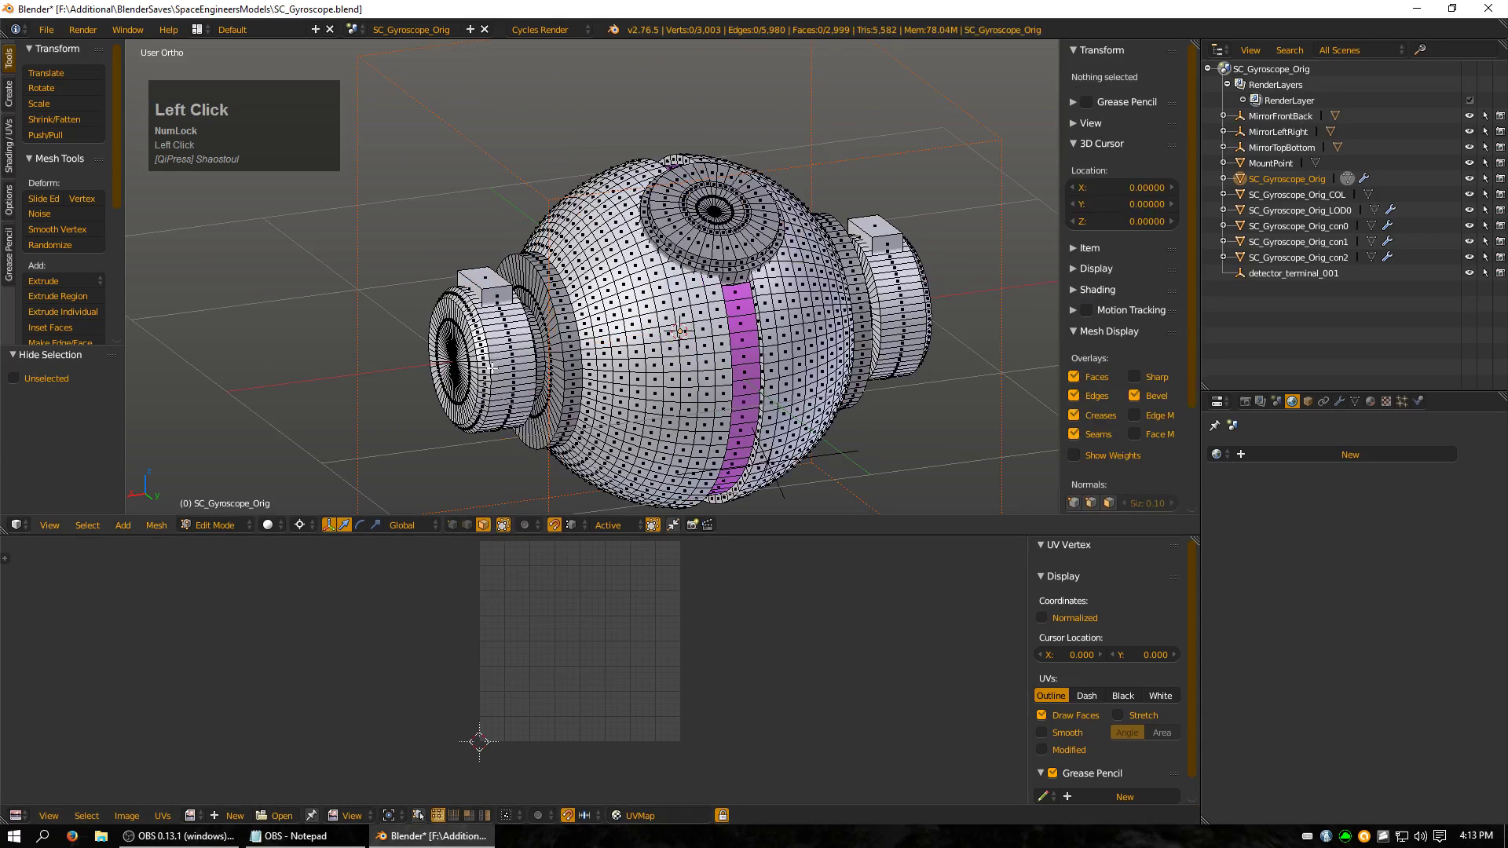
{"action": "right_click", "coordinate": [482, 281]}
{"action": "key", "text": "ctrl+KP_Add"}
{"action": "right_click", "coordinate": [888, 223], "text": "shift"}
{"action": "key", "text": "ctrl+KP_Add"}
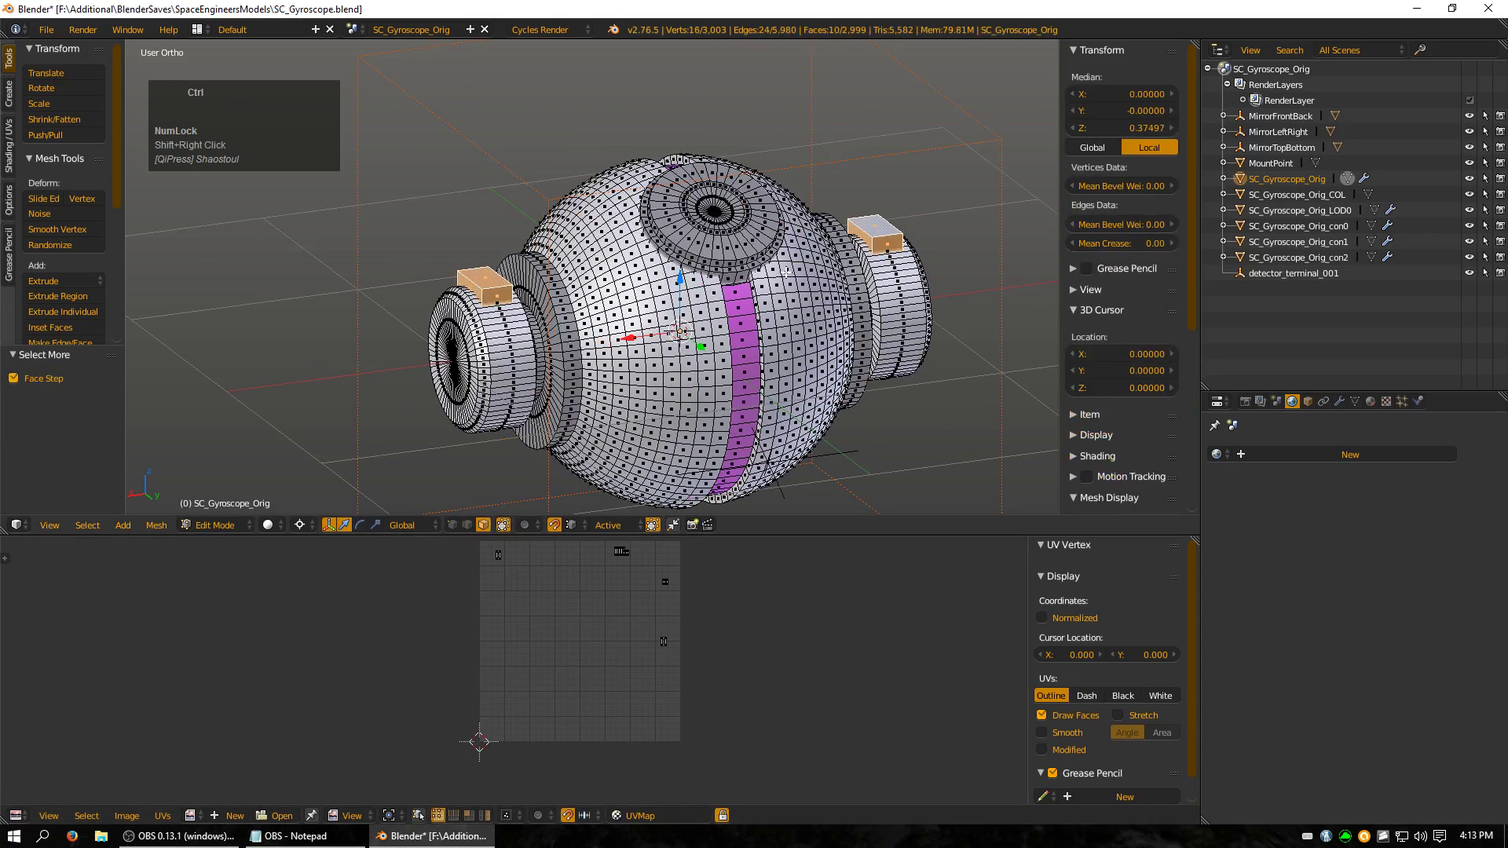
- Mark the edges of both small connector blocks as seams, leaving four edges per block unmarked, and hide the blocks
{"action": "left_click", "coordinate": [467, 525]}
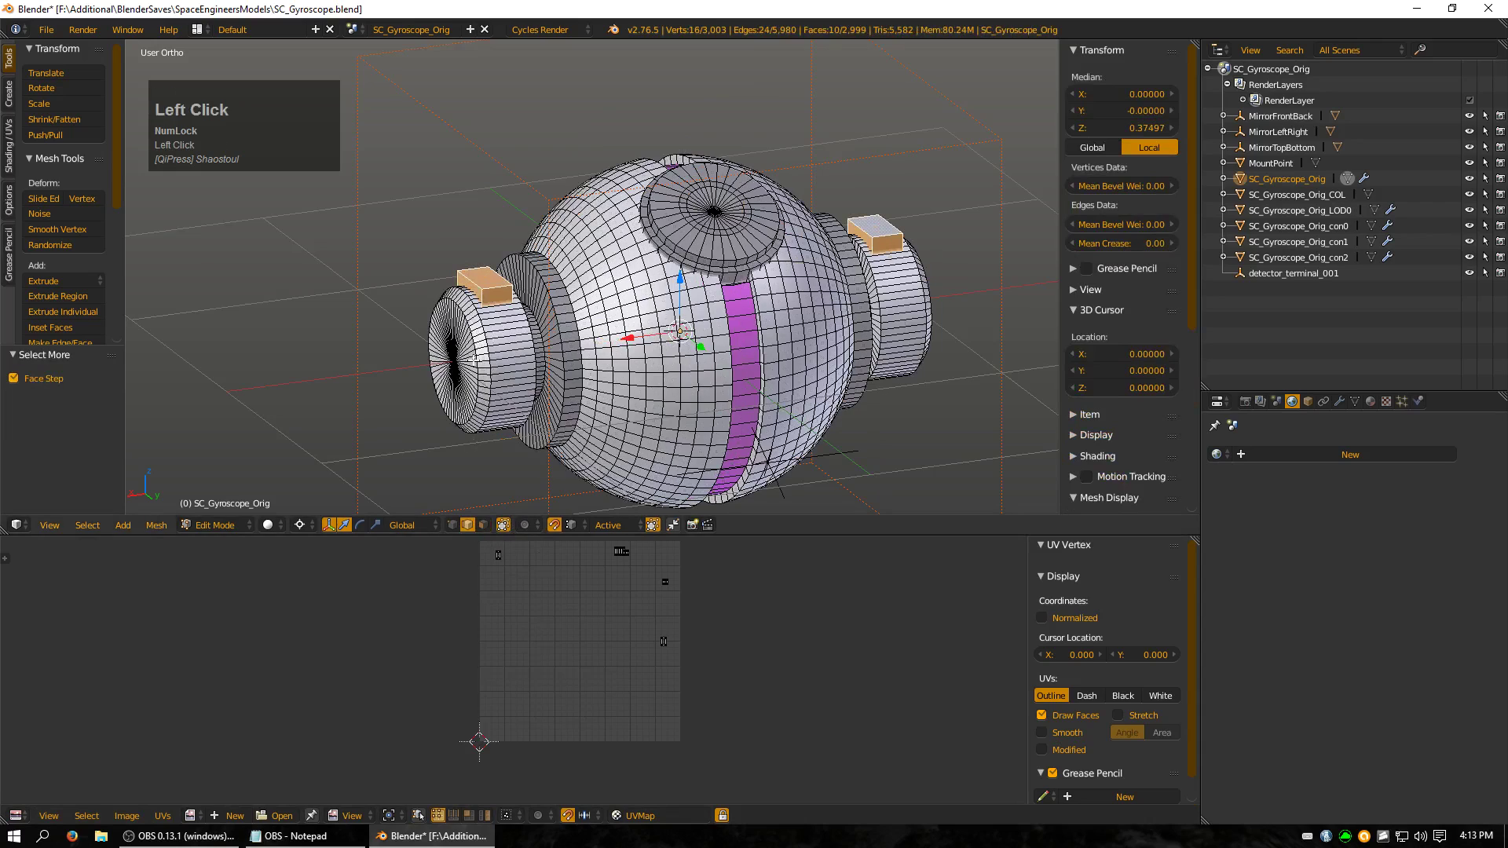
{"action": "right_click", "coordinate": [493, 277], "text": "shift"}
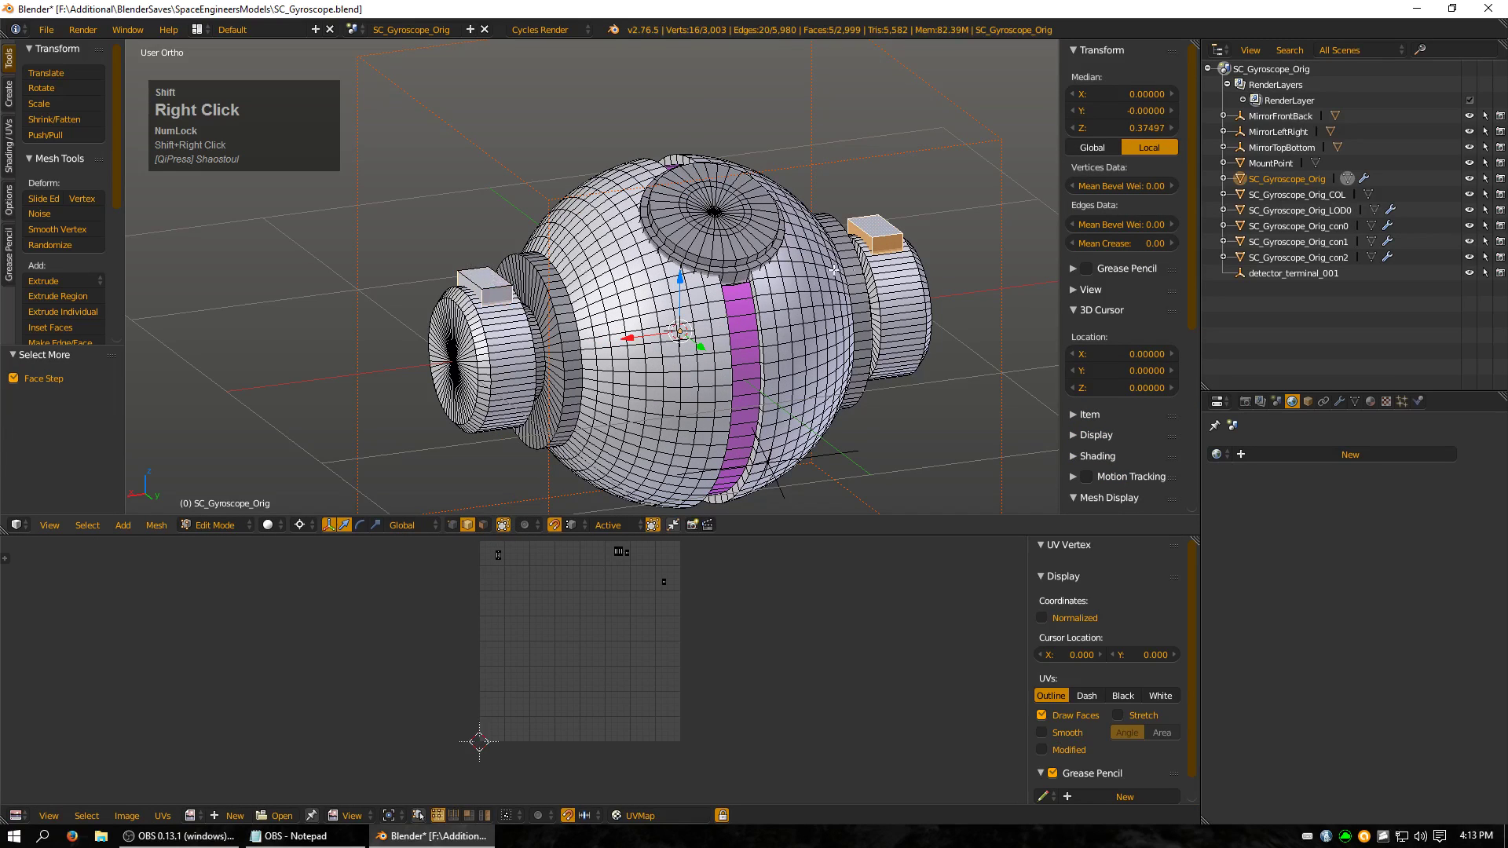
{"action": "right_click", "coordinate": [879, 230], "text": "shift"}
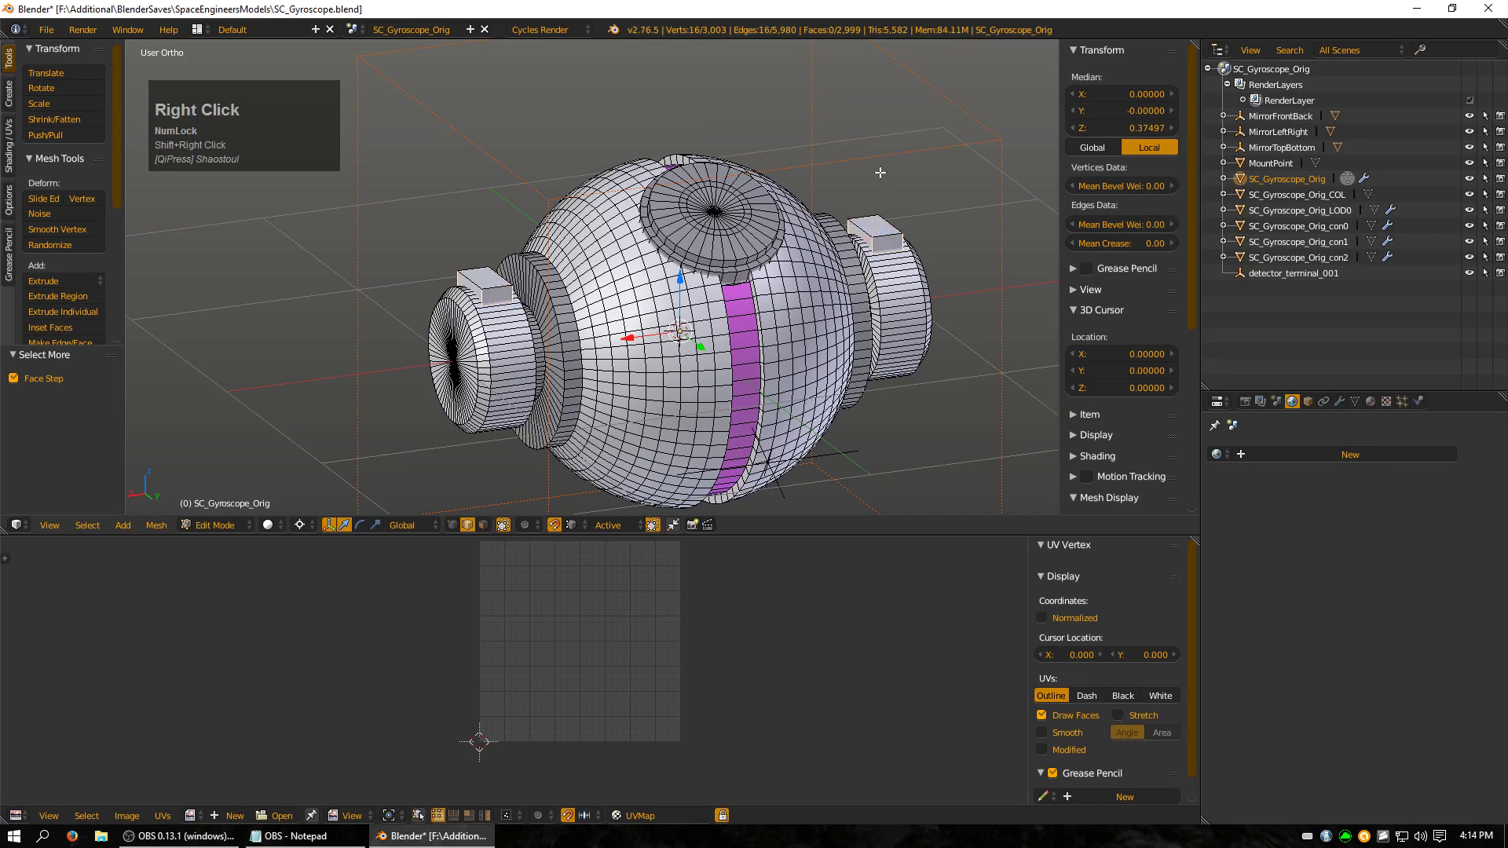
{"action": "key", "text": "ctrl+e"}
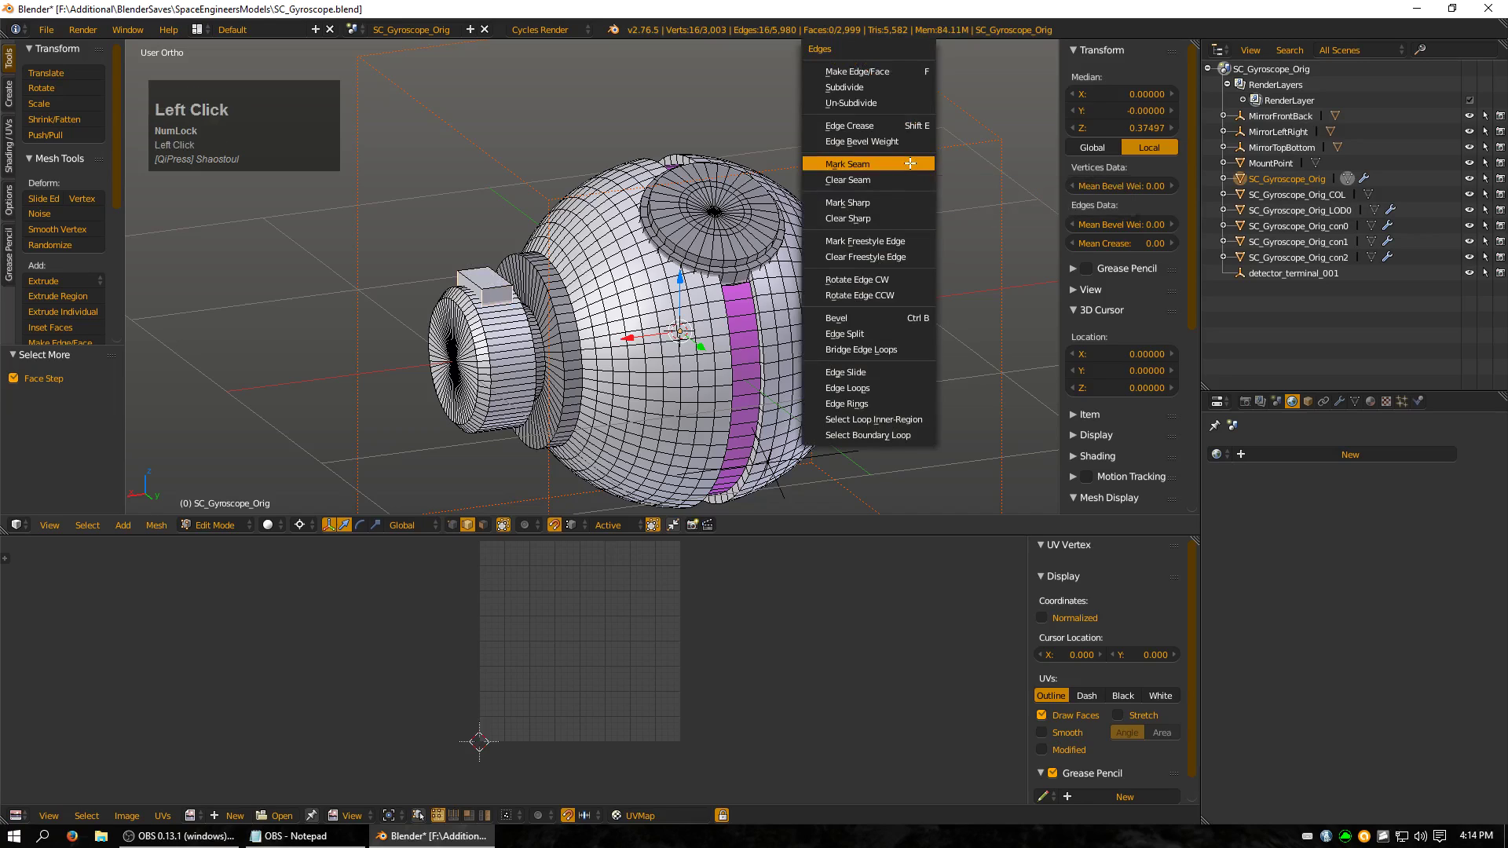
{"action": "left_click", "coordinate": [909, 163]}
{"action": "key", "text": "h"}
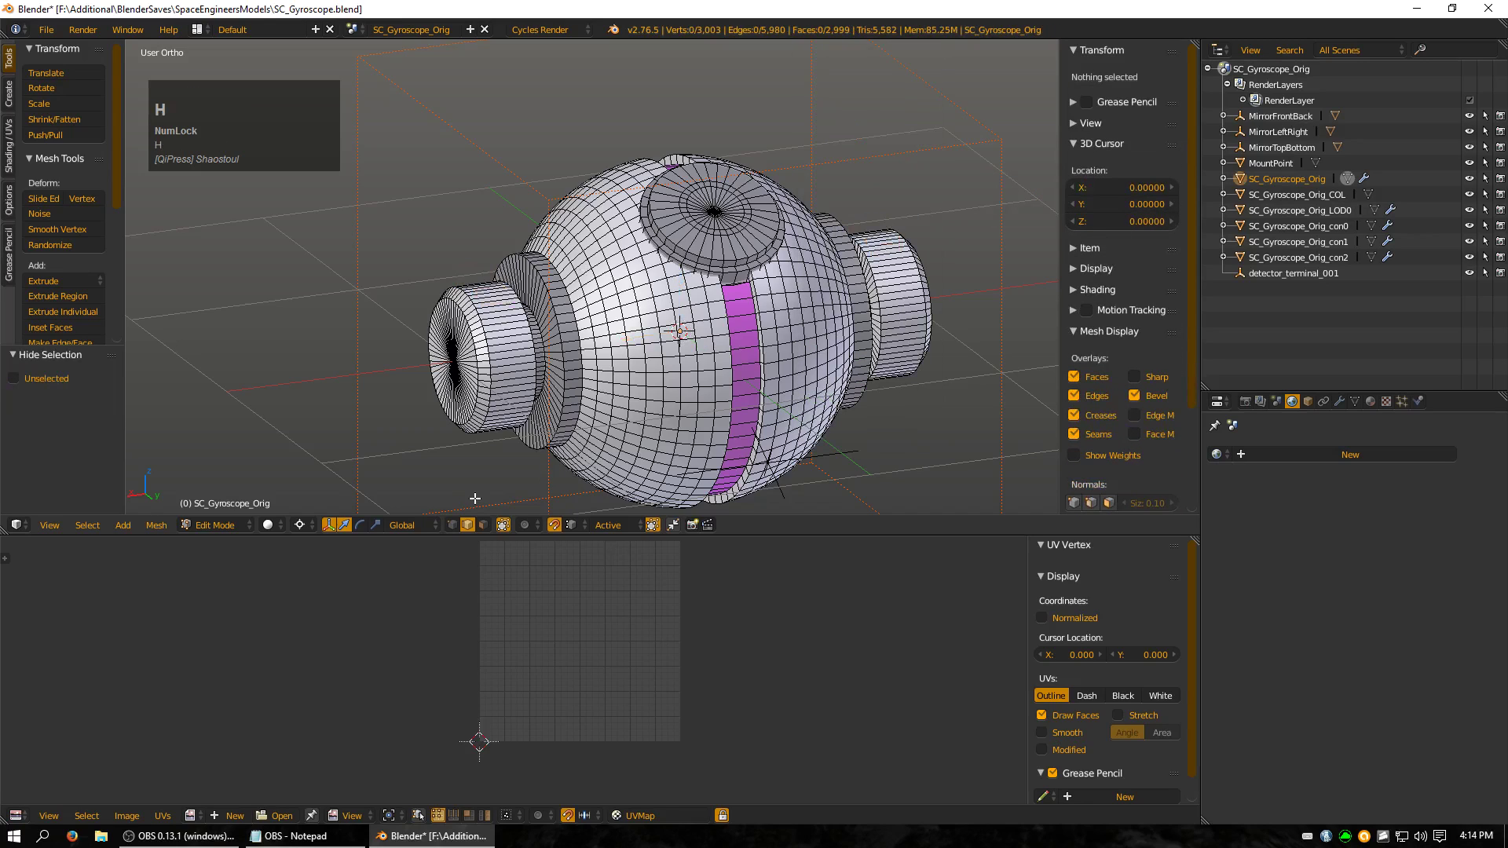
- Select the circular edge loop around one side hub of the sphere
{"action": "middle_click_drag", "start_coordinate": [438, 425], "coordinate": [750, 357]}
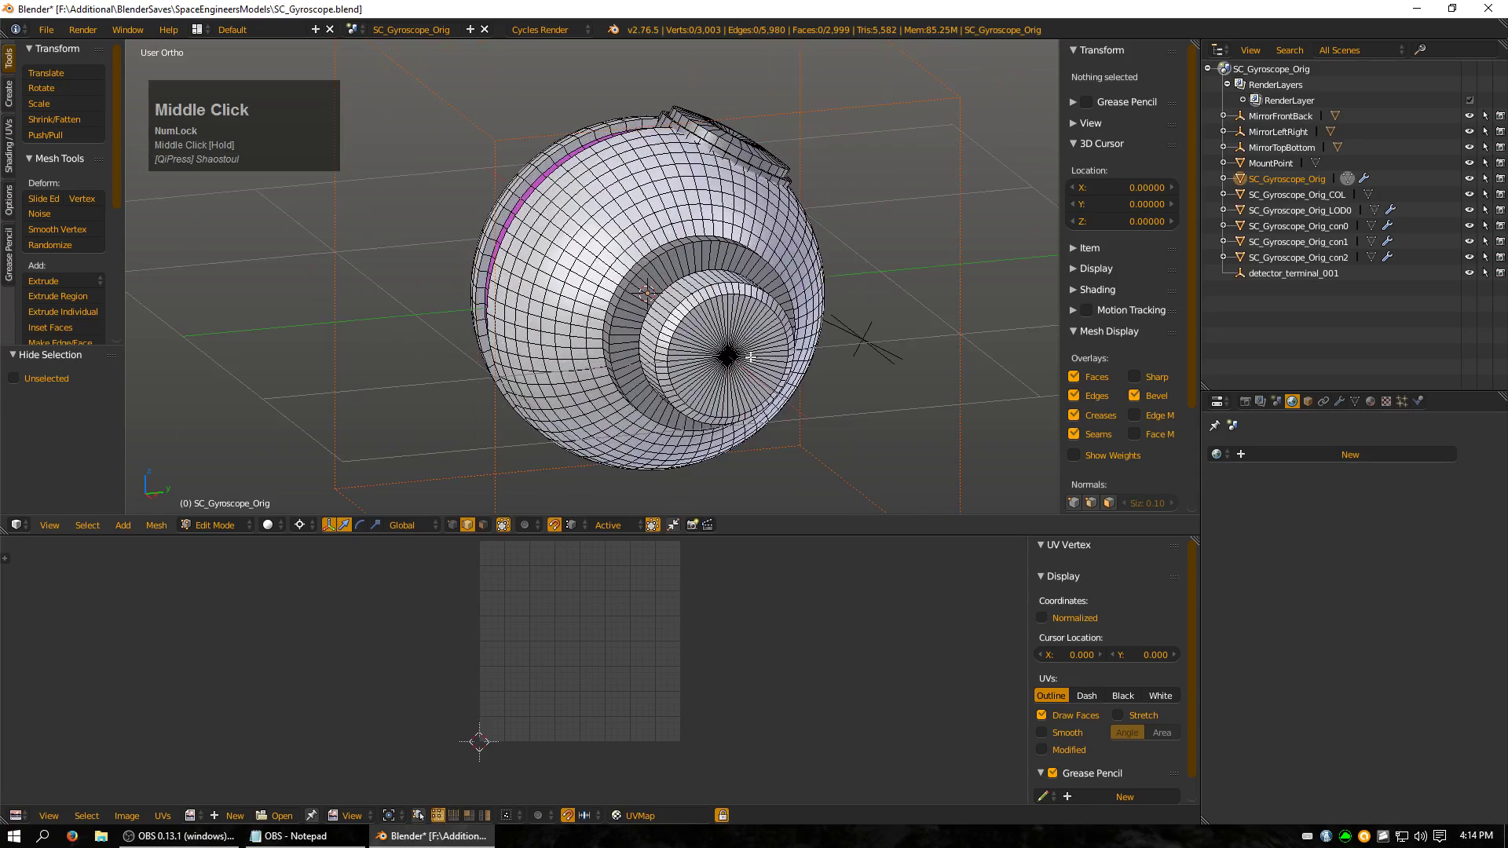
{"action": "middle_click_drag", "start_coordinate": [628, 400], "coordinate": [260, 448]}
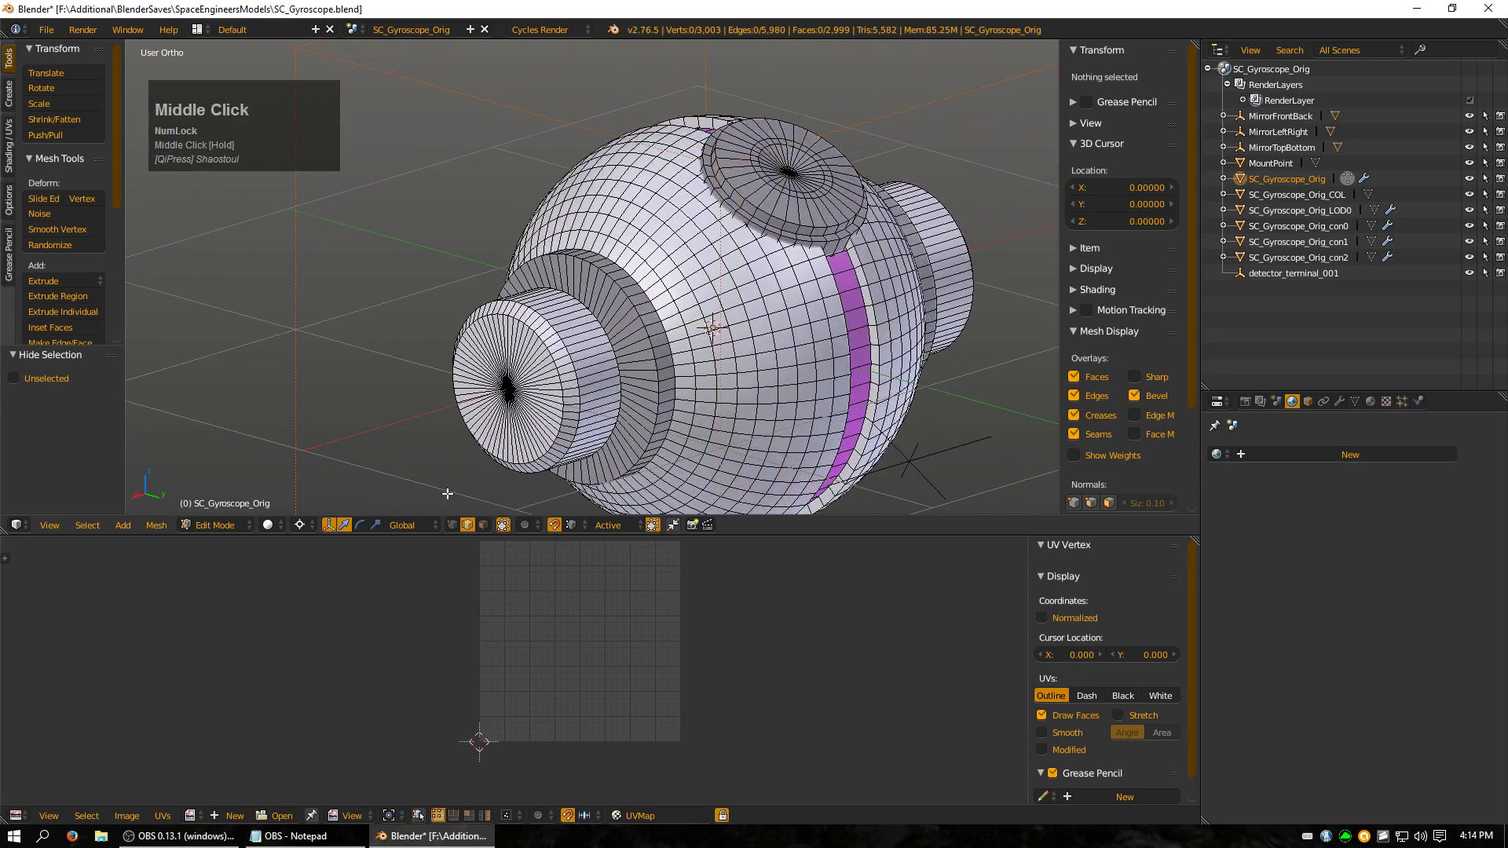
{"action": "scroll", "coordinate": [510, 431], "scroll_direction": "up", "scroll_amount": 3}
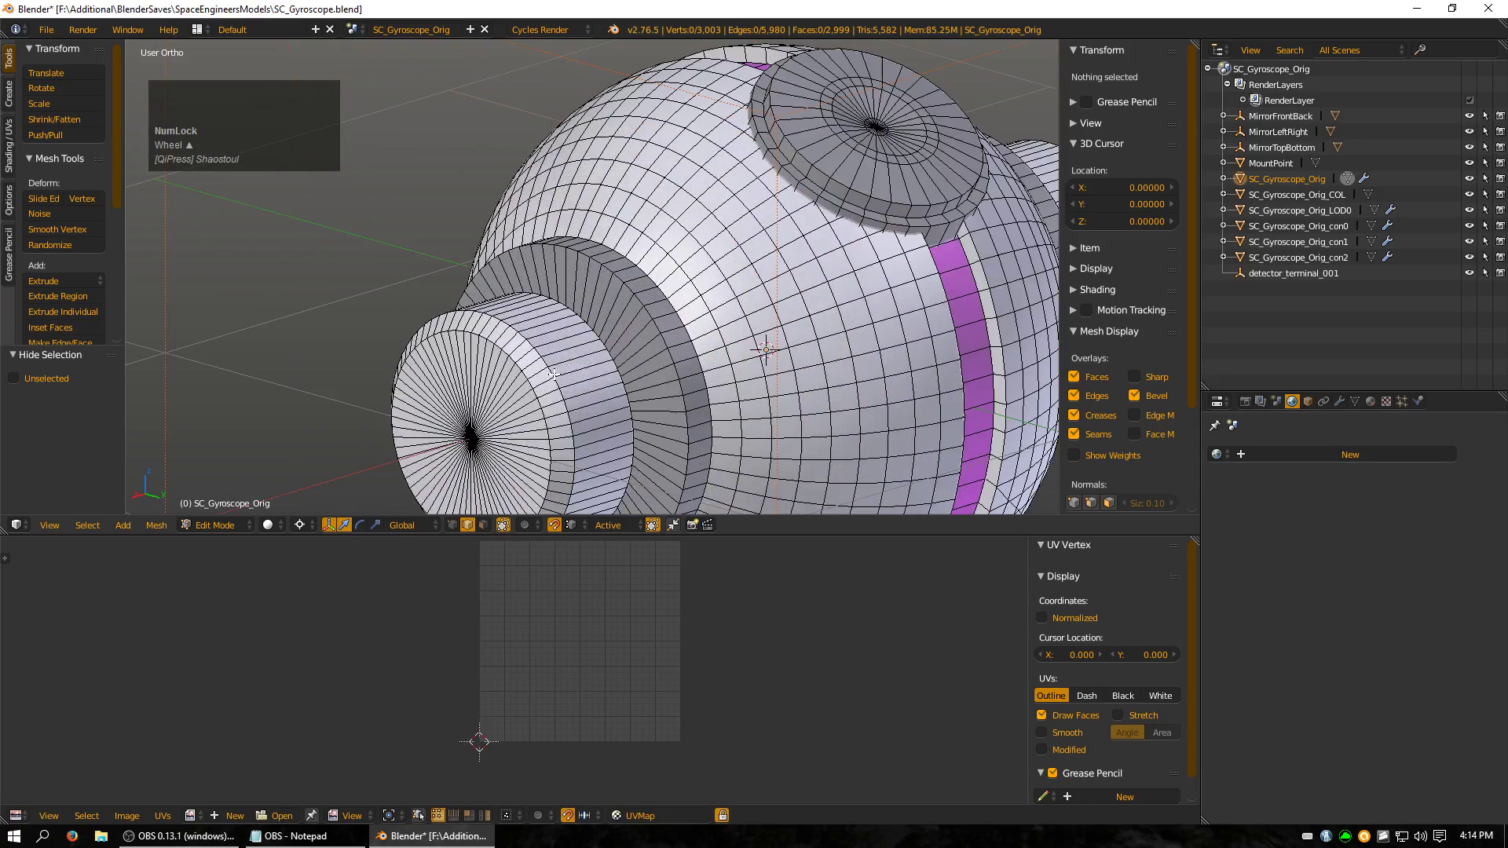
{"action": "right_click", "coordinate": [600, 373], "text": "alt"}
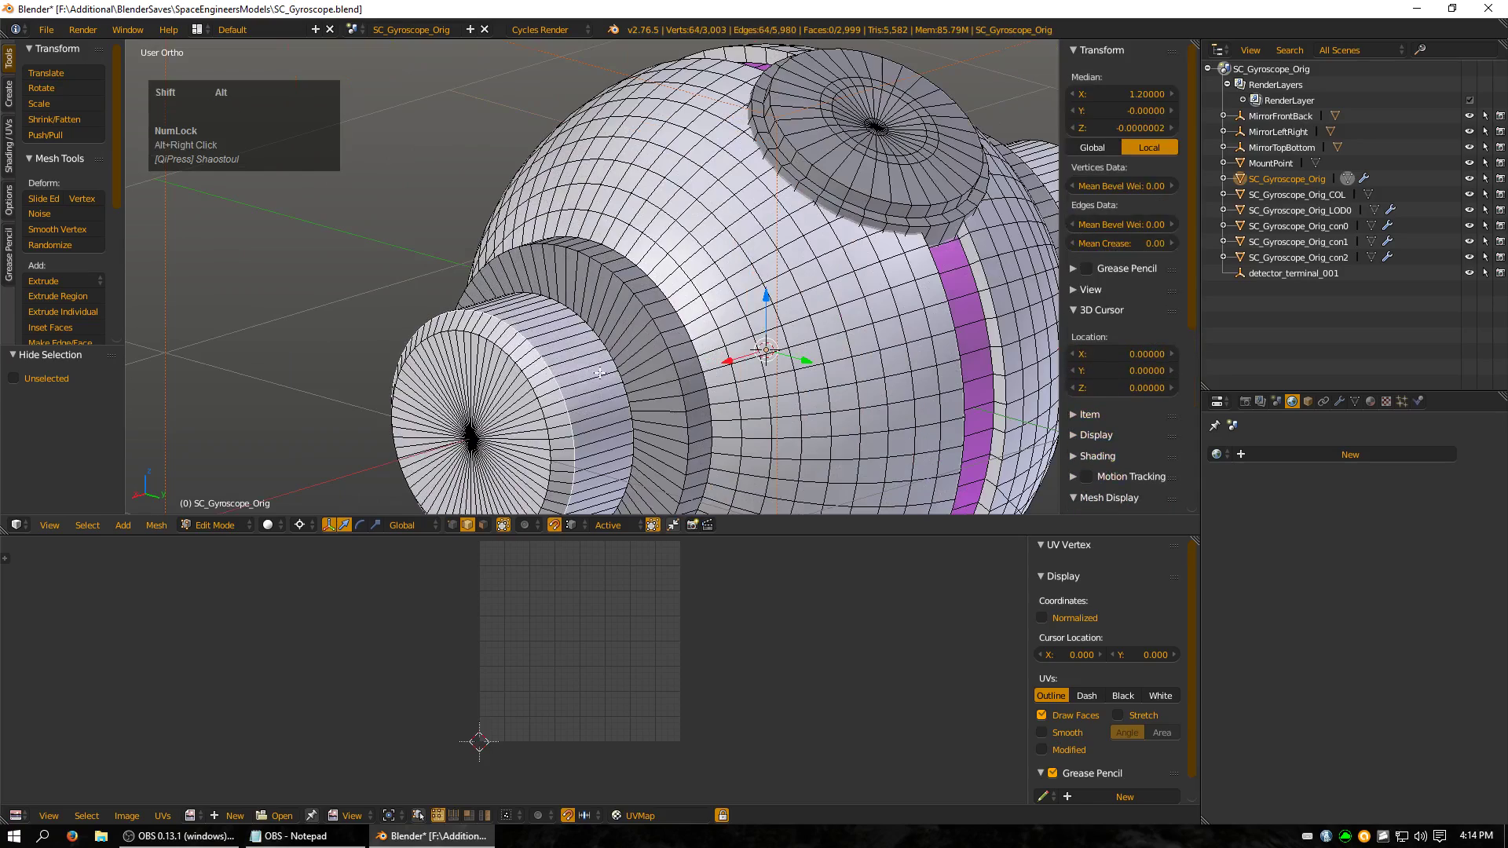
{"action": "right_click", "coordinate": [611, 368], "text": "alt+shift"}
- Try to add the matching circular edge loop on the opposite side hub to the selection
{"action": "middle_click_drag", "start_coordinate": [959, 371], "coordinate": [856, 401]}
{"action": "right_click", "coordinate": [816, 408], "text": "alt+shift"}
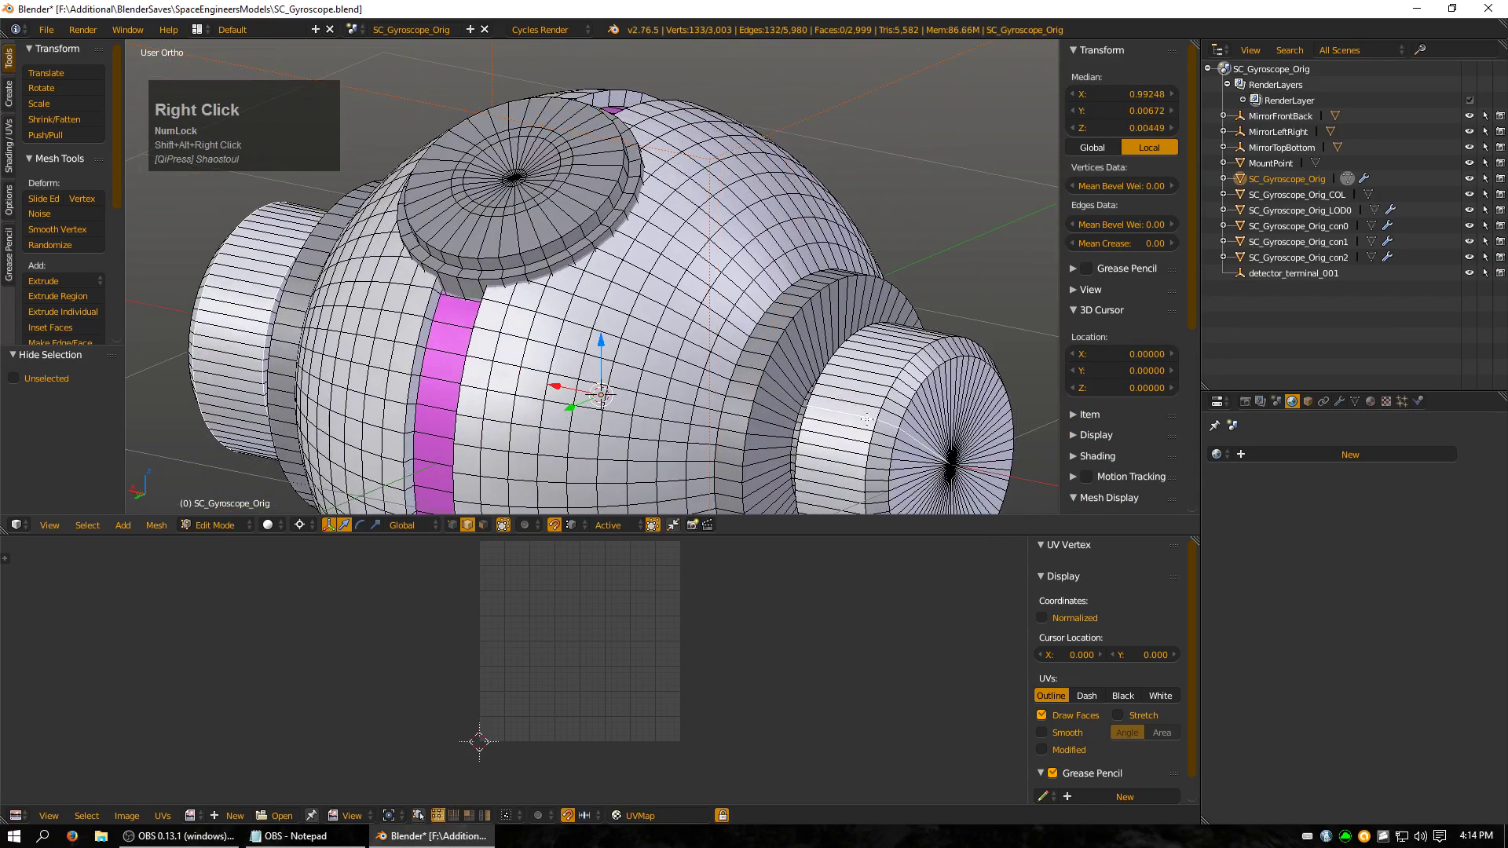
{"action": "key", "text": "ctrl+z"}
{"action": "right_click", "coordinate": [813, 410], "text": "alt+shift"}
{"action": "key", "text": "z"}
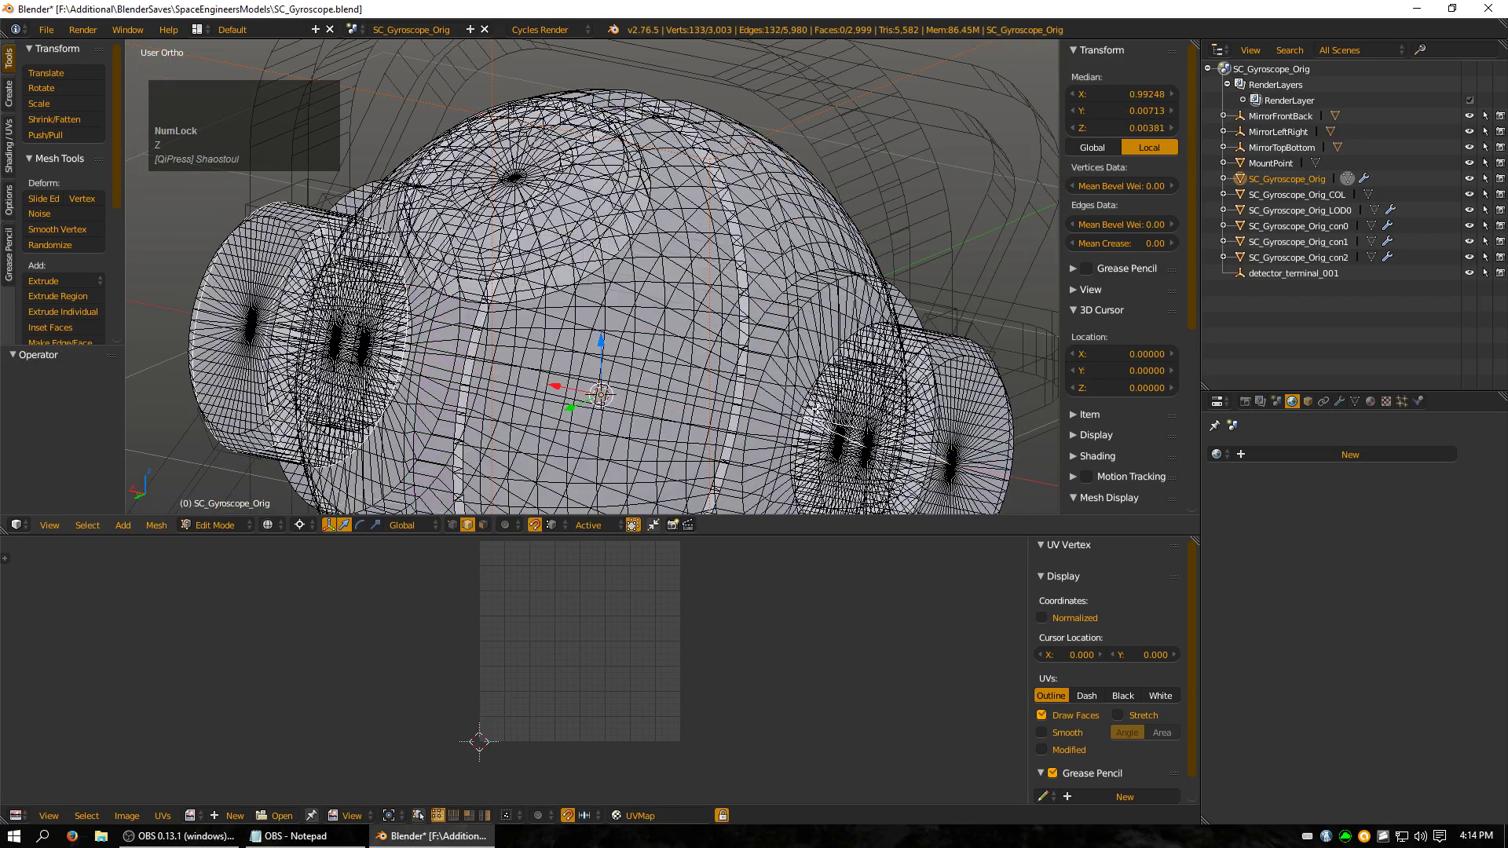
{"action": "key", "text": "ctrl+z"}
{"action": "key", "text": "z"}
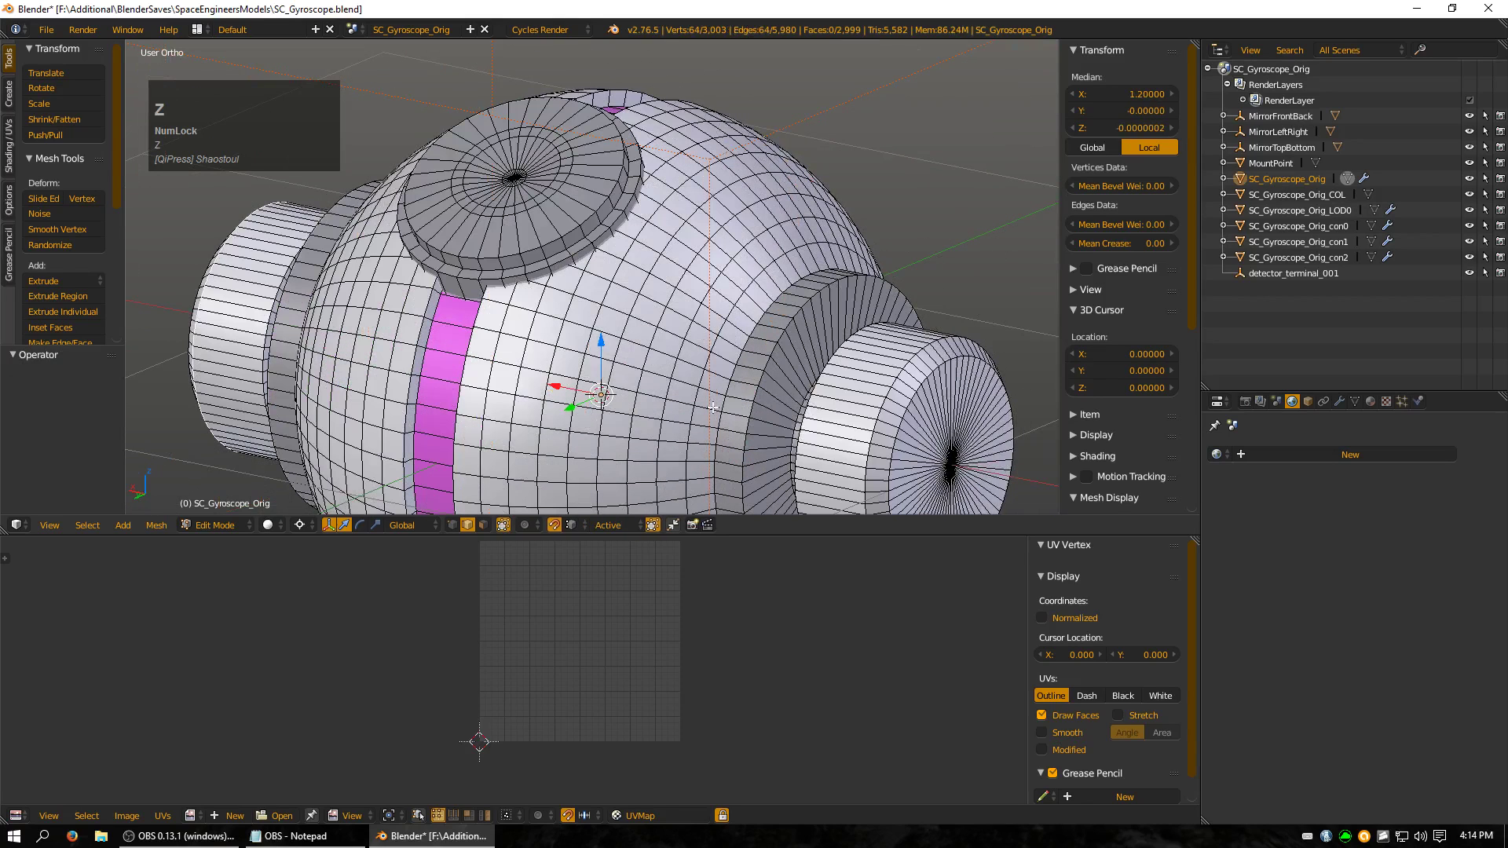
- Add the second circular edge loop of the same side hub and both matching loops of the opposite hub to the selection
{"action": "right_click", "coordinate": [267, 334], "text": "alt+shift"}
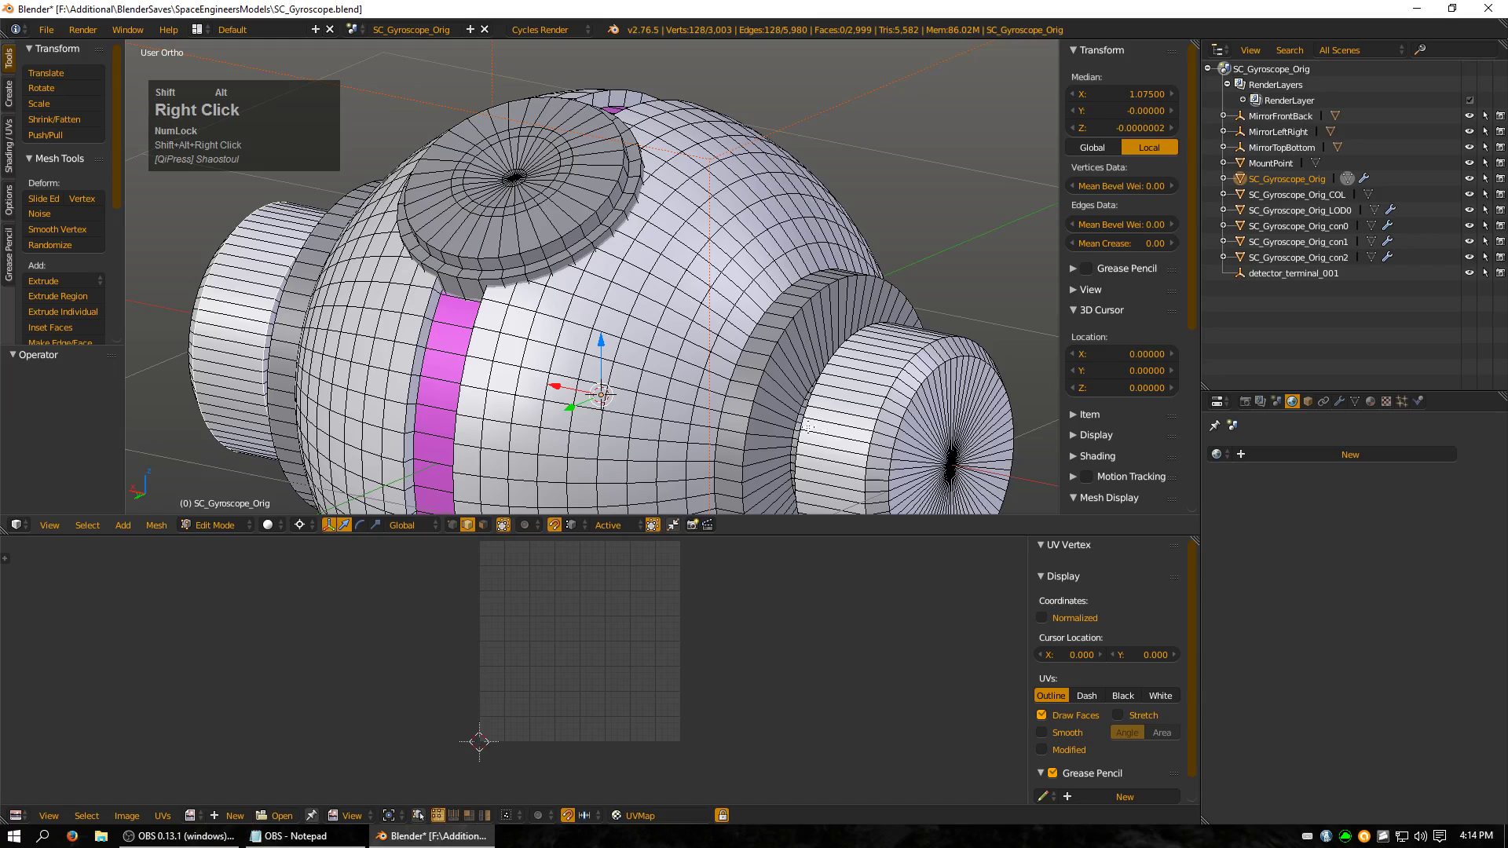
{"action": "right_click", "coordinate": [808, 410], "text": "alt+shift"}
{"action": "right_click", "coordinate": [869, 425], "text": "alt+shift"}
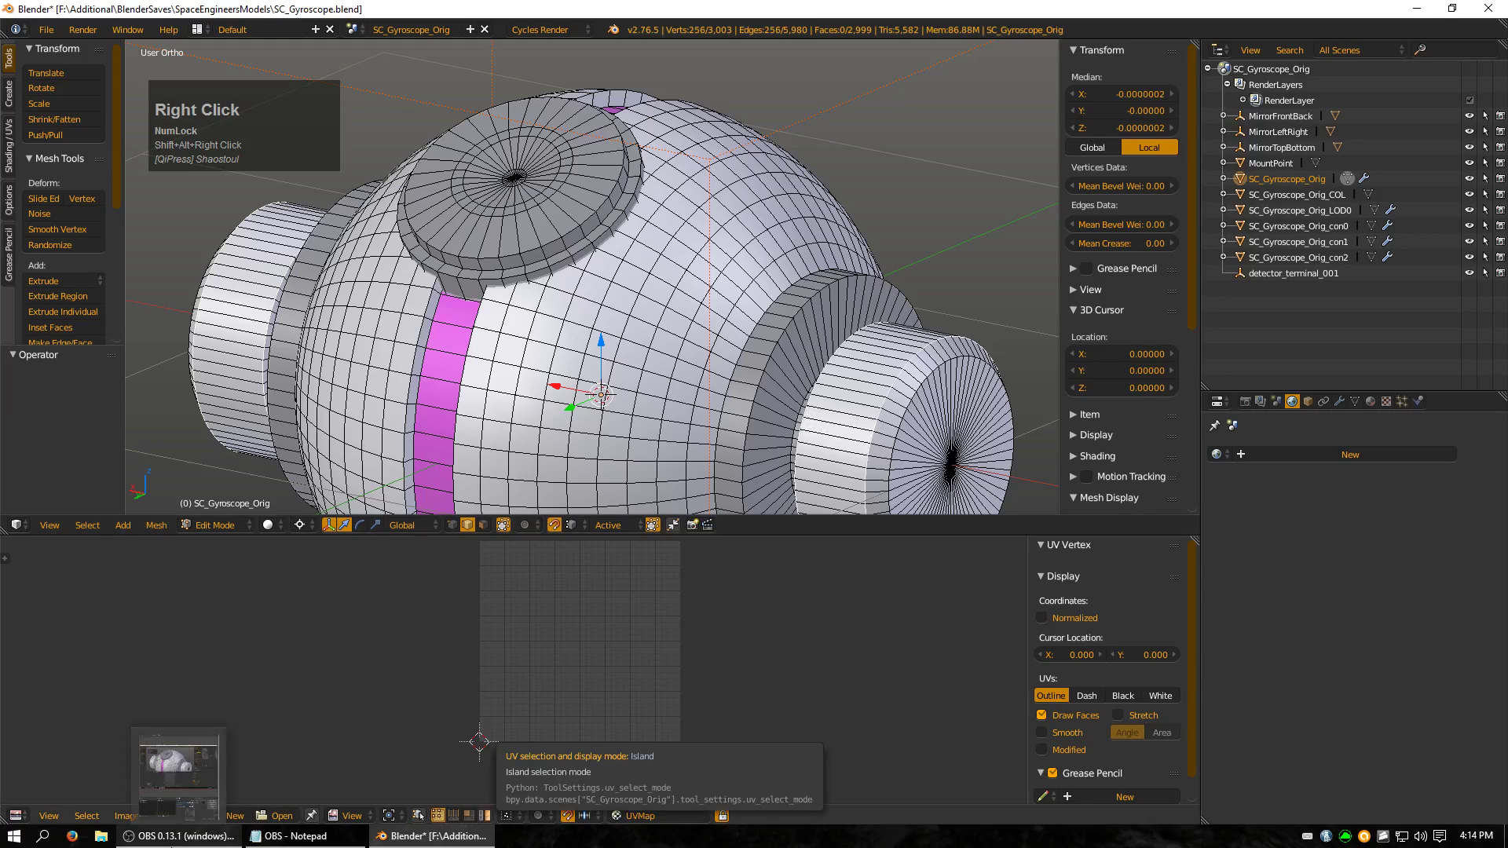
- Add one straight edge across each hub's cylindrical wall to the selected loops and mark all of them as seams
{"action": "key", "text": "KP_3"}
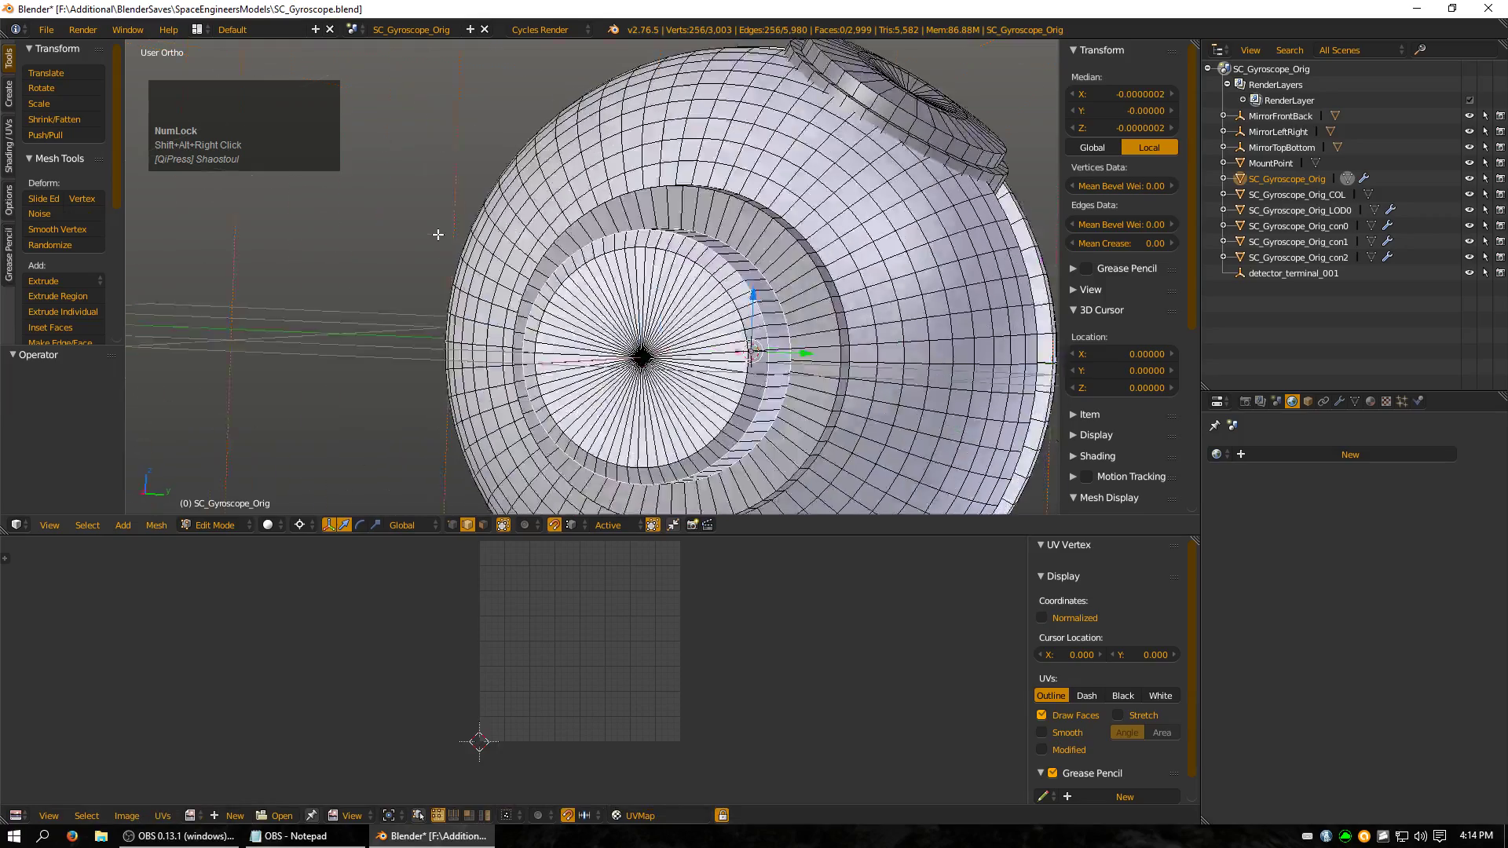
{"action": "middle_click_drag", "start_coordinate": [723, 369], "coordinate": [749, 178]}
{"action": "right_click", "coordinate": [739, 388], "text": "shift"}
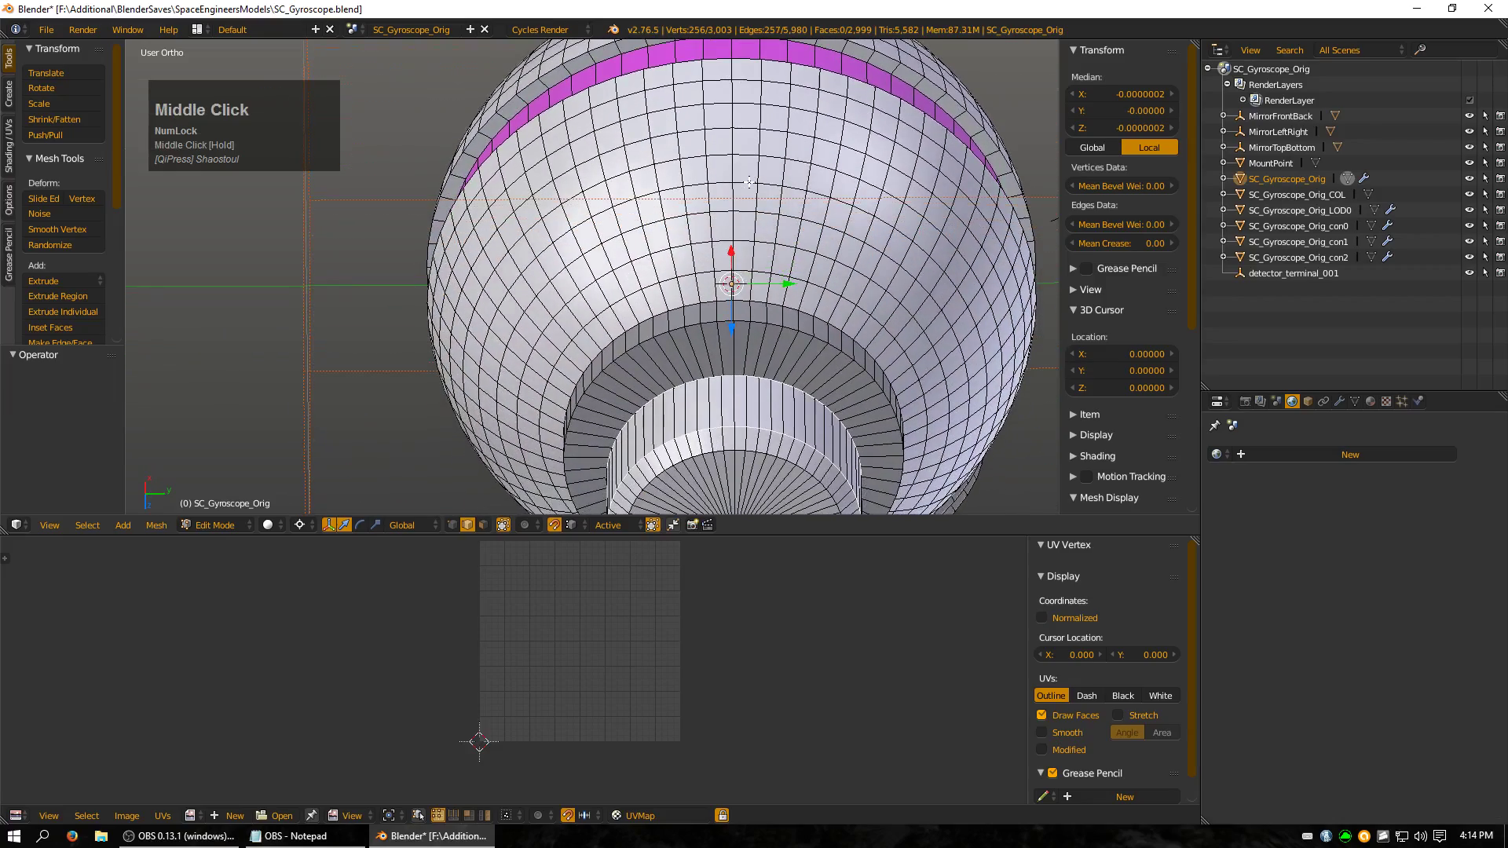
{"action": "right_click", "coordinate": [735, 391], "text": "shift"}
{"action": "key", "text": "ctrl+e"}
{"action": "left_click", "coordinate": [853, 391]}
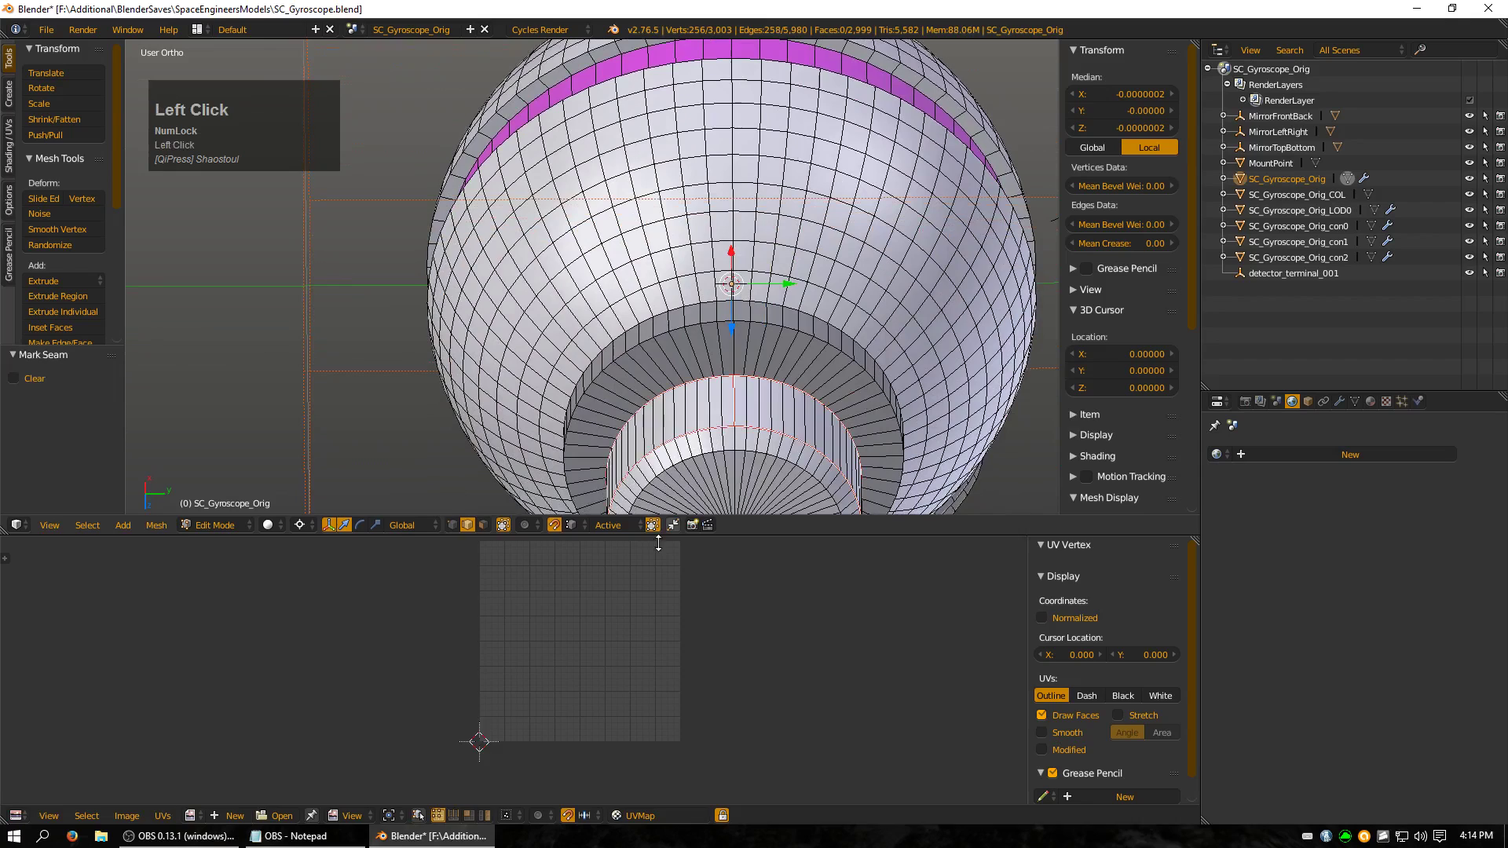
- Expand the selection to all faces of both side hubs, unwrap them and hide them
{"action": "key", "text": "ctrl+KP_Add"}
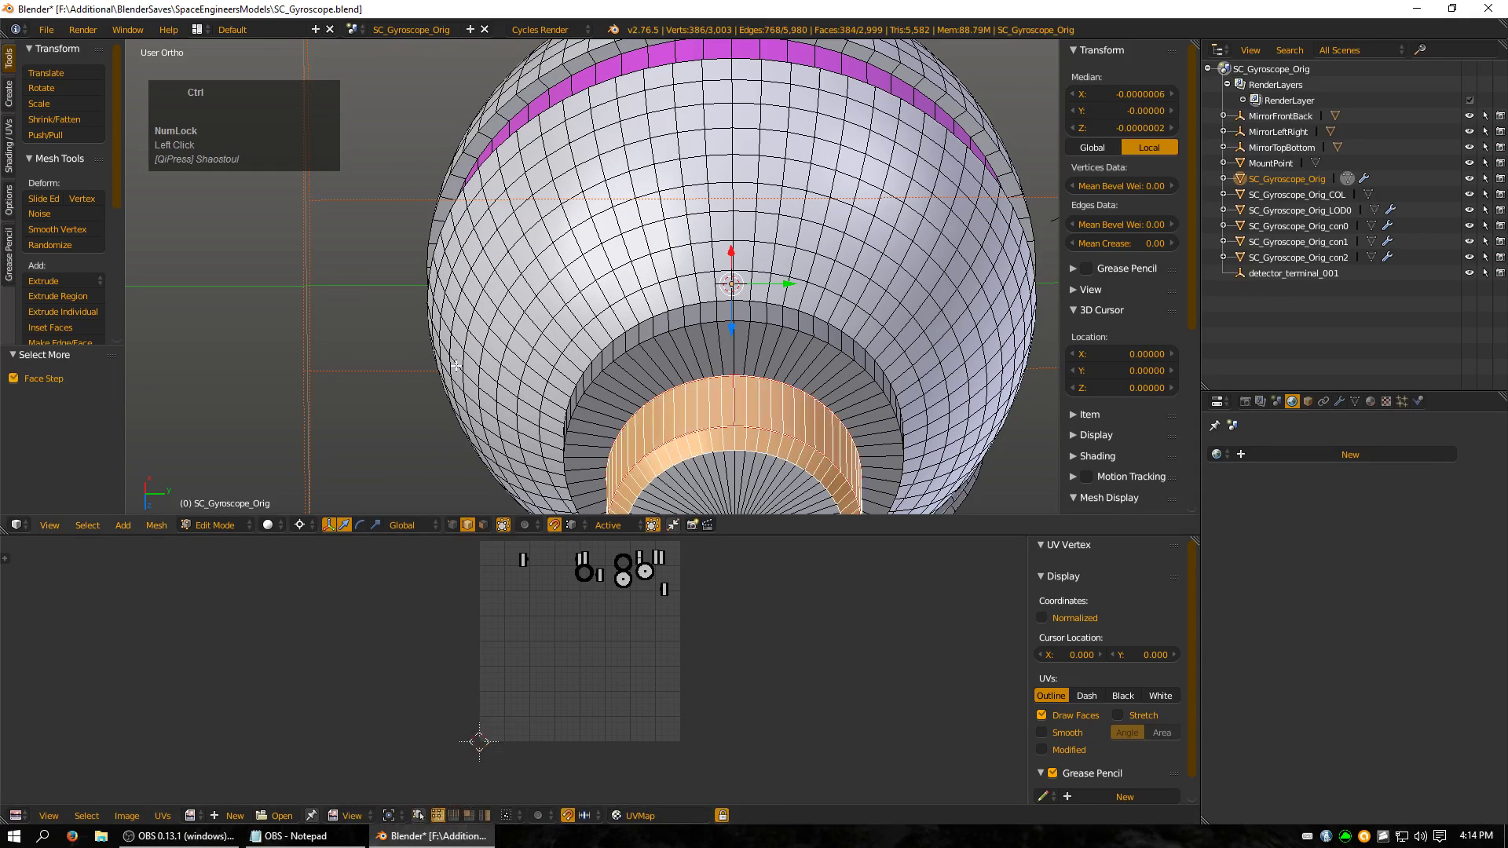
{"action": "key", "text": "u"}
{"action": "key", "text": "u"}
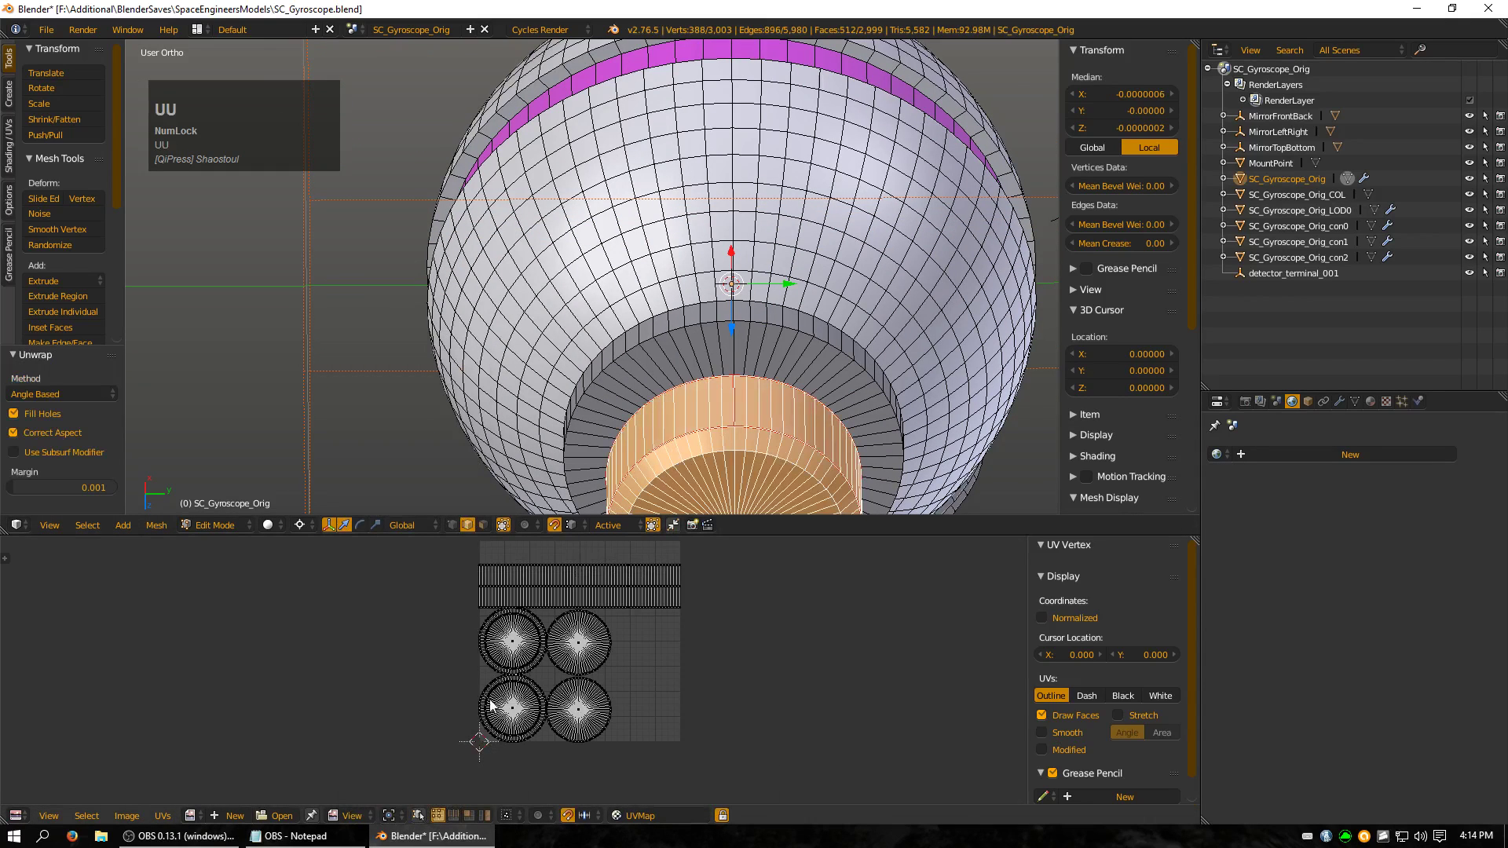
{"action": "middle_click_drag", "start_coordinate": [669, 440], "coordinate": [601, 403]}
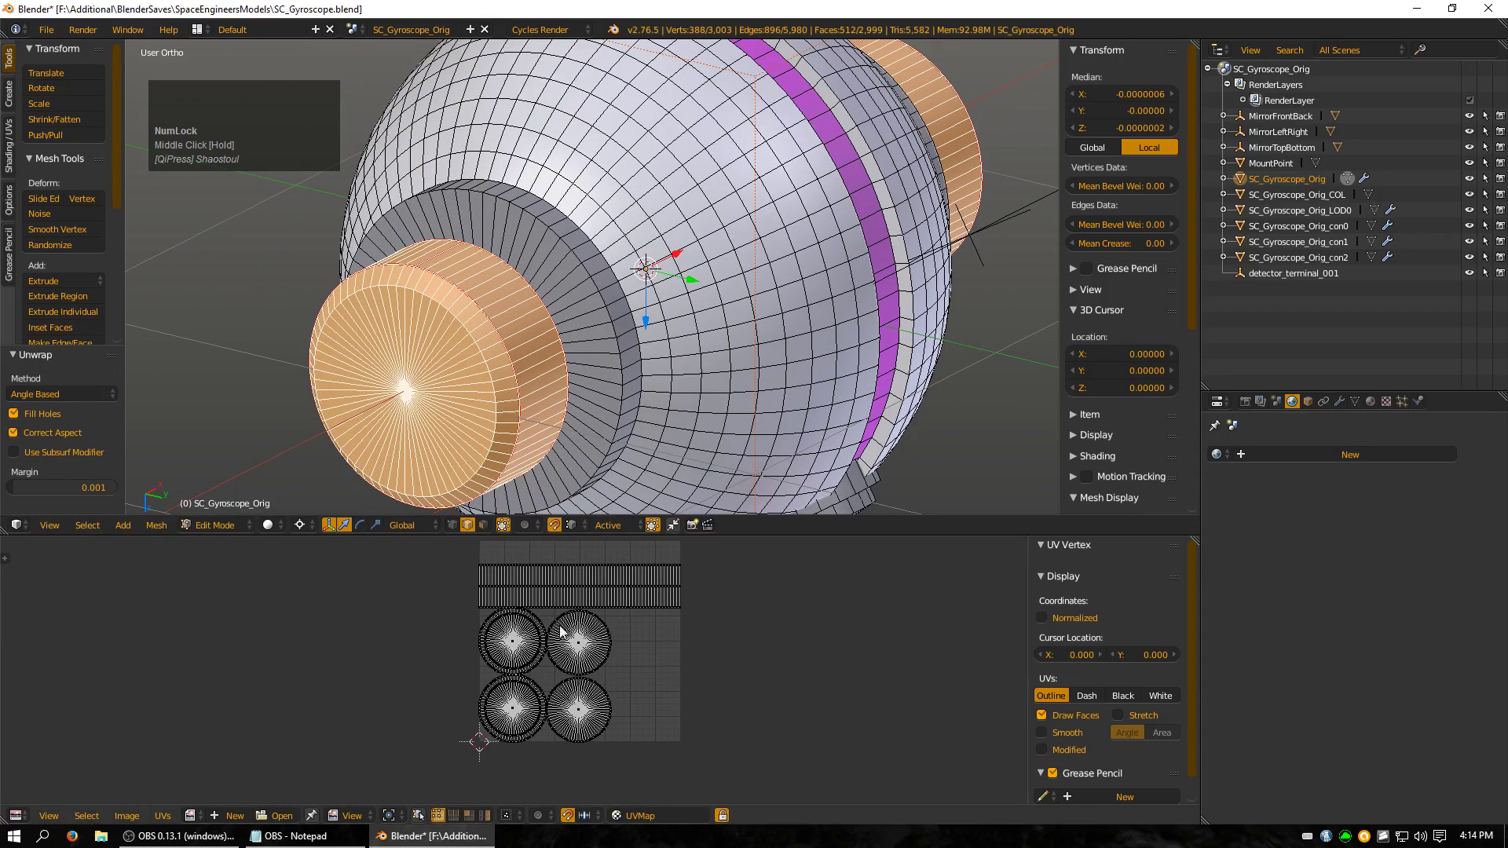
{"action": "middle_click_drag", "start_coordinate": [475, 423], "coordinate": [369, 422]}
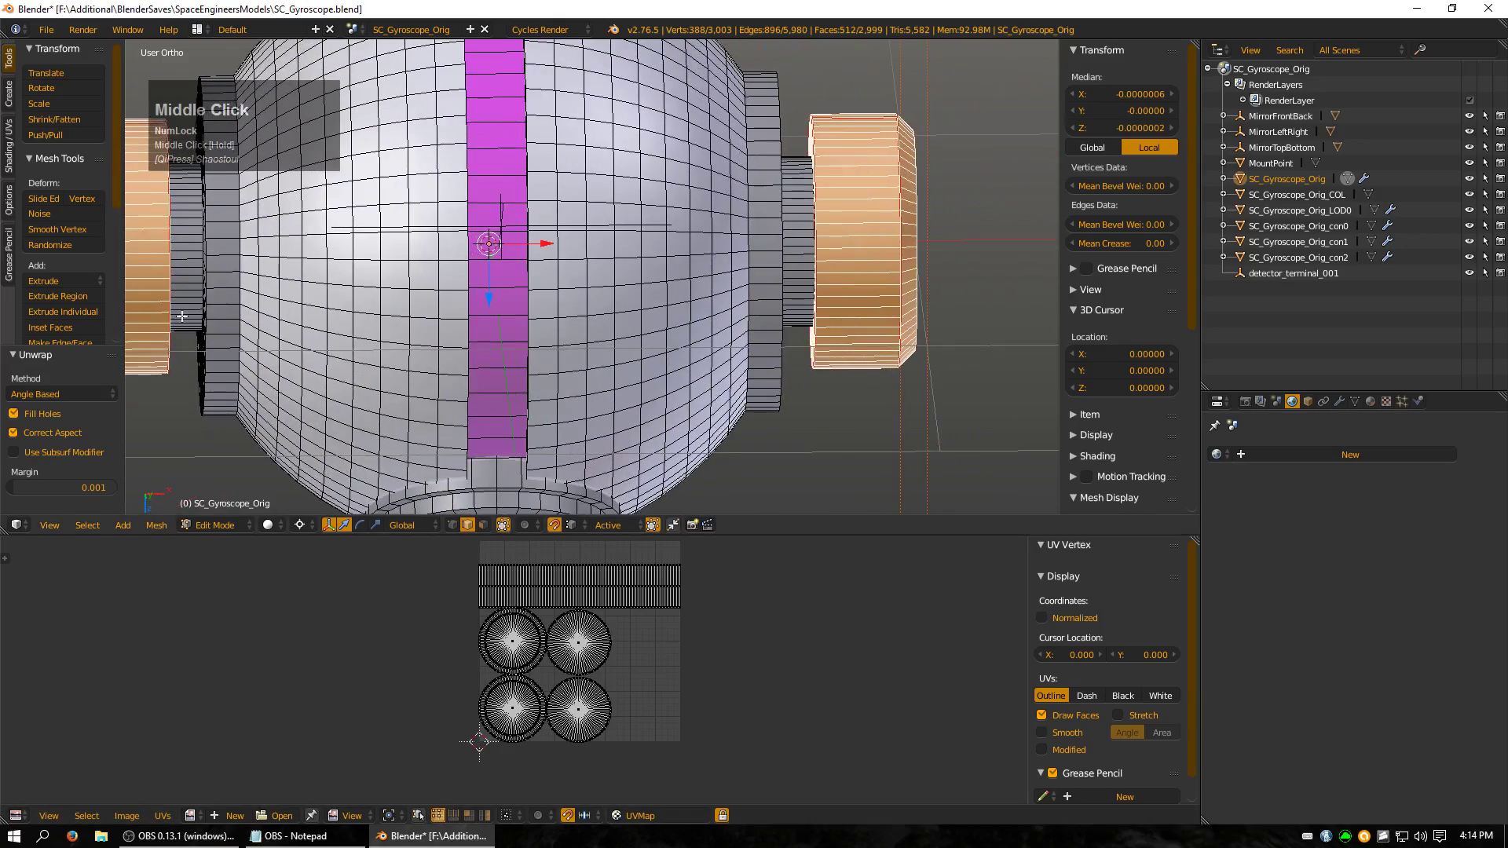
{"action": "middle_click_drag", "start_coordinate": [237, 345], "coordinate": [315, 354]}
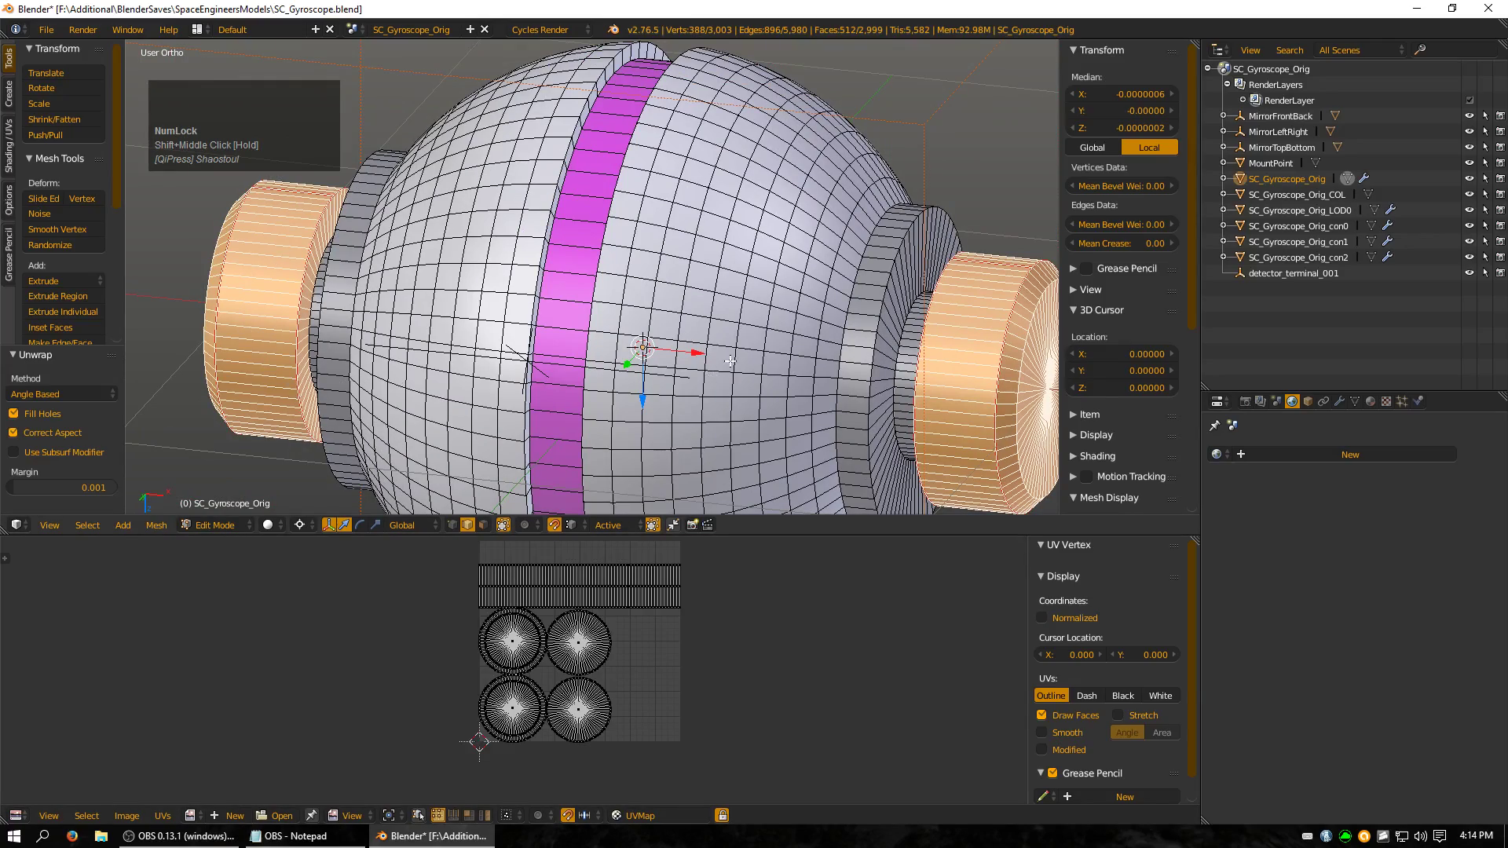
{"action": "key", "text": "h"}
- Select one edge across the wall of the narrow neck ring on each side of the sphere
{"action": "middle_click_drag", "start_coordinate": [583, 361], "coordinate": [737, 161]}
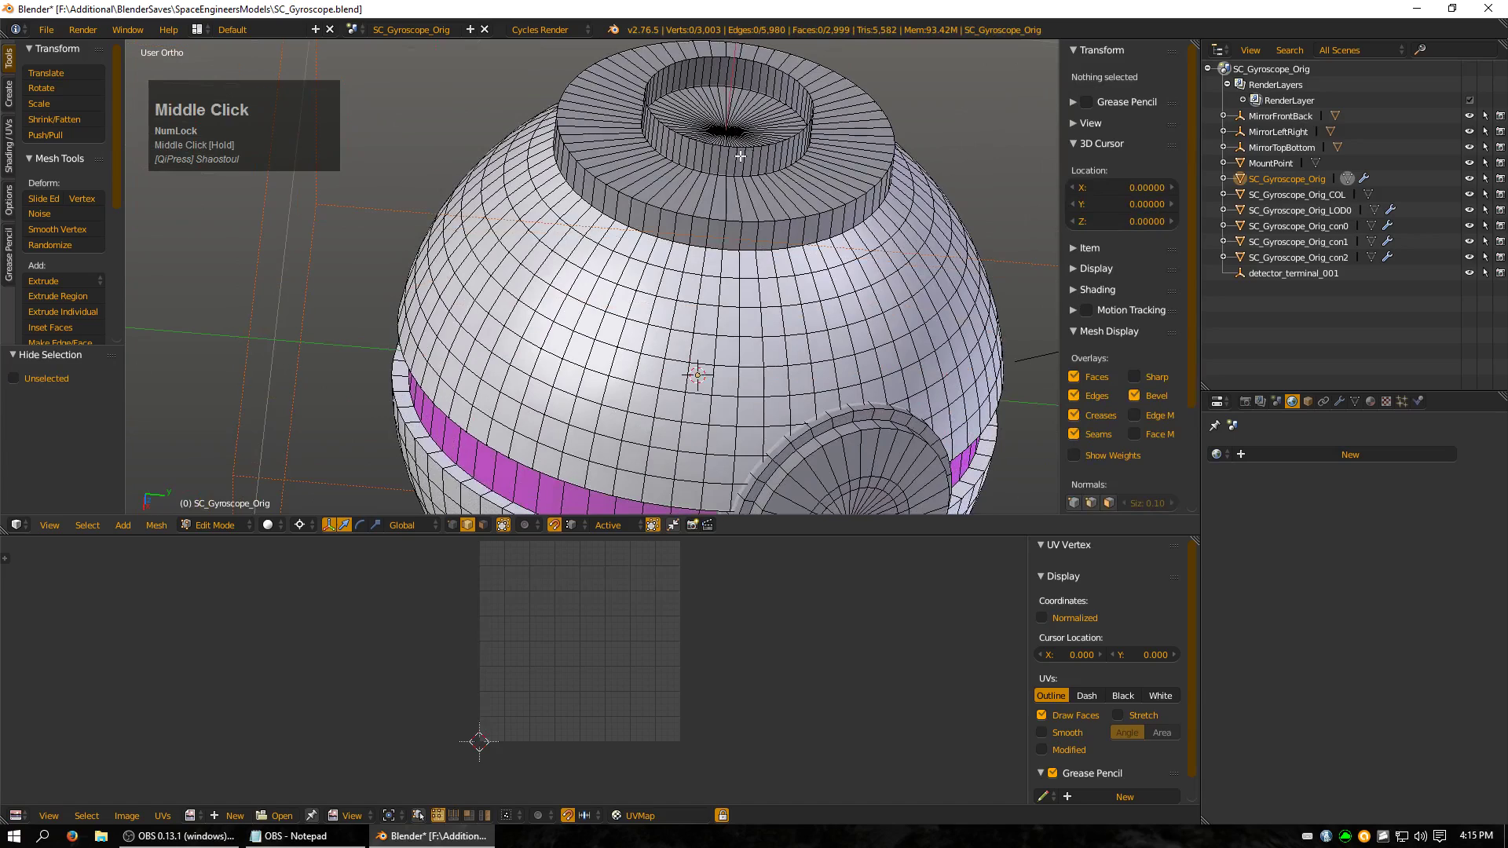
{"action": "right_click", "coordinate": [744, 165]}
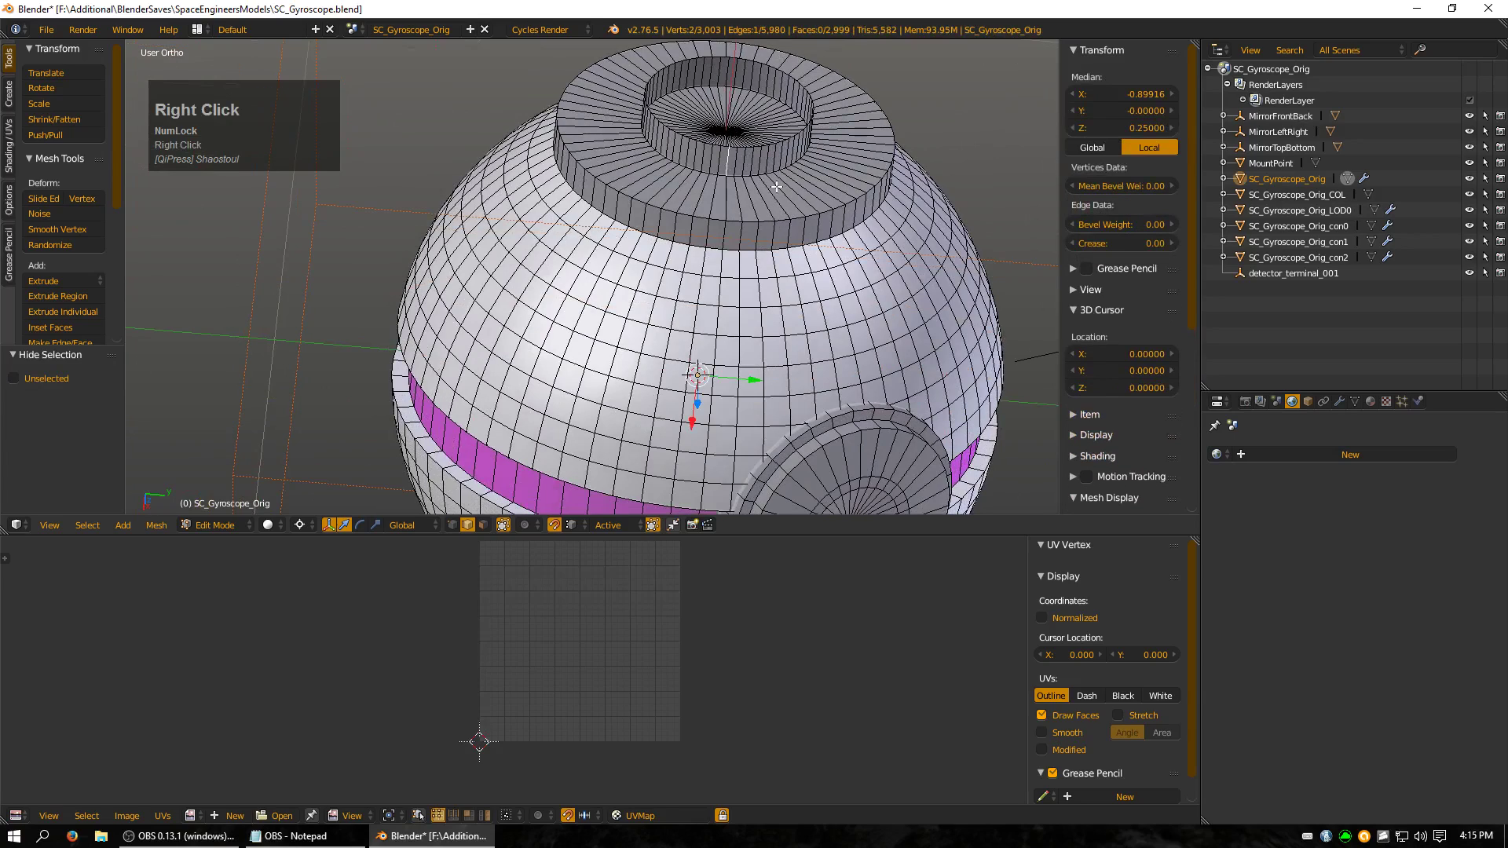
{"action": "key", "text": "KP_3"}
{"action": "middle_click_drag", "start_coordinate": [739, 184], "coordinate": [709, 233]}
{"action": "middle_click_drag", "start_coordinate": [717, 389], "coordinate": [717, 224], "text": "shift"}
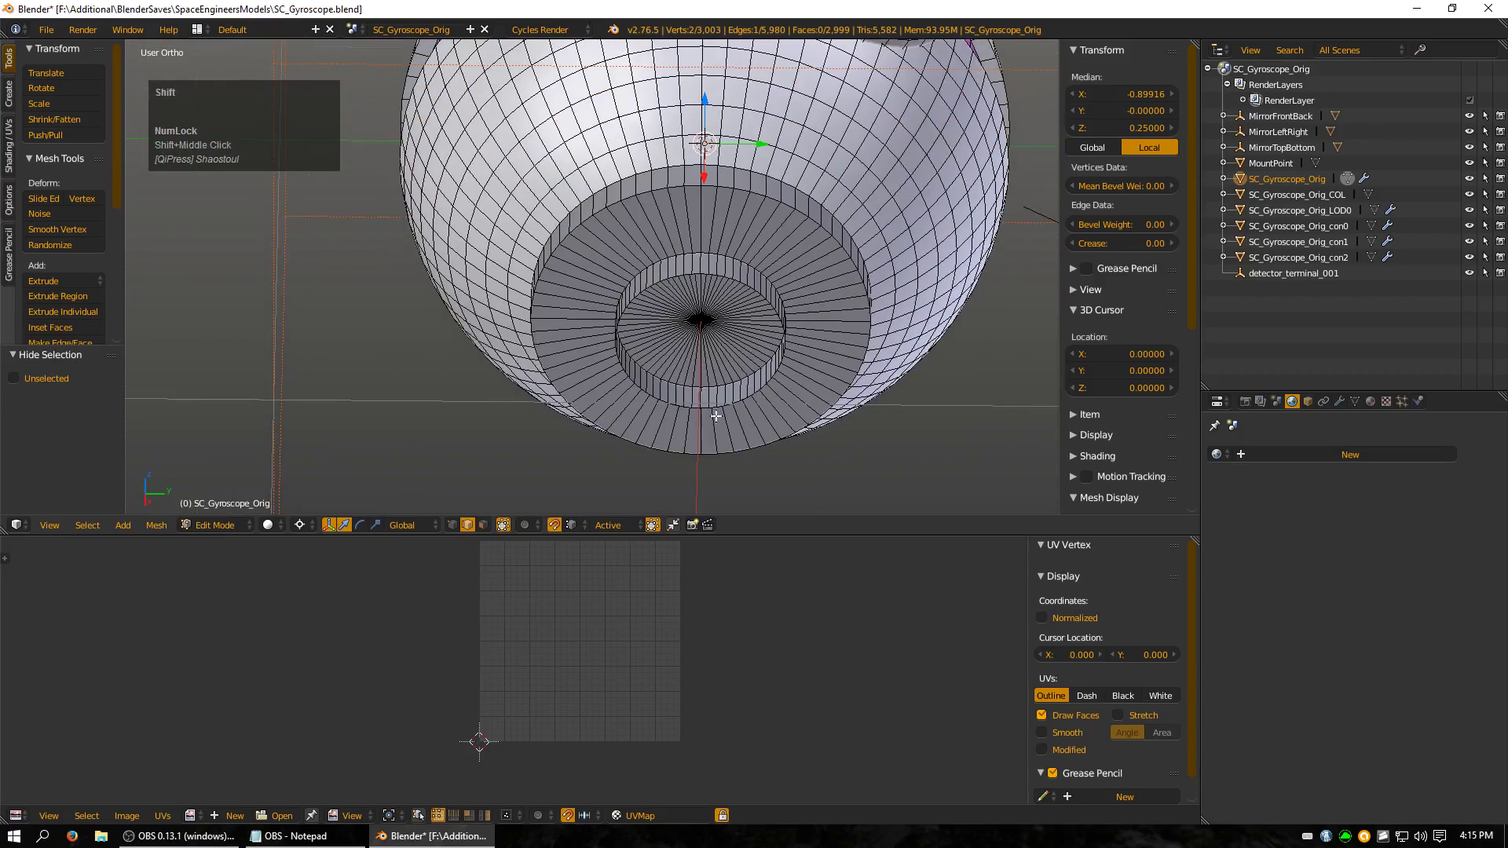
{"action": "right_click", "coordinate": [701, 397], "text": "shift"}
{"action": "right_click", "coordinate": [632, 360], "text": "shift"}
- Swap the upper neck ring edge for the lower one on that side and mark the selected edge of both rings as seams
{"action": "key", "text": "KP_3"}
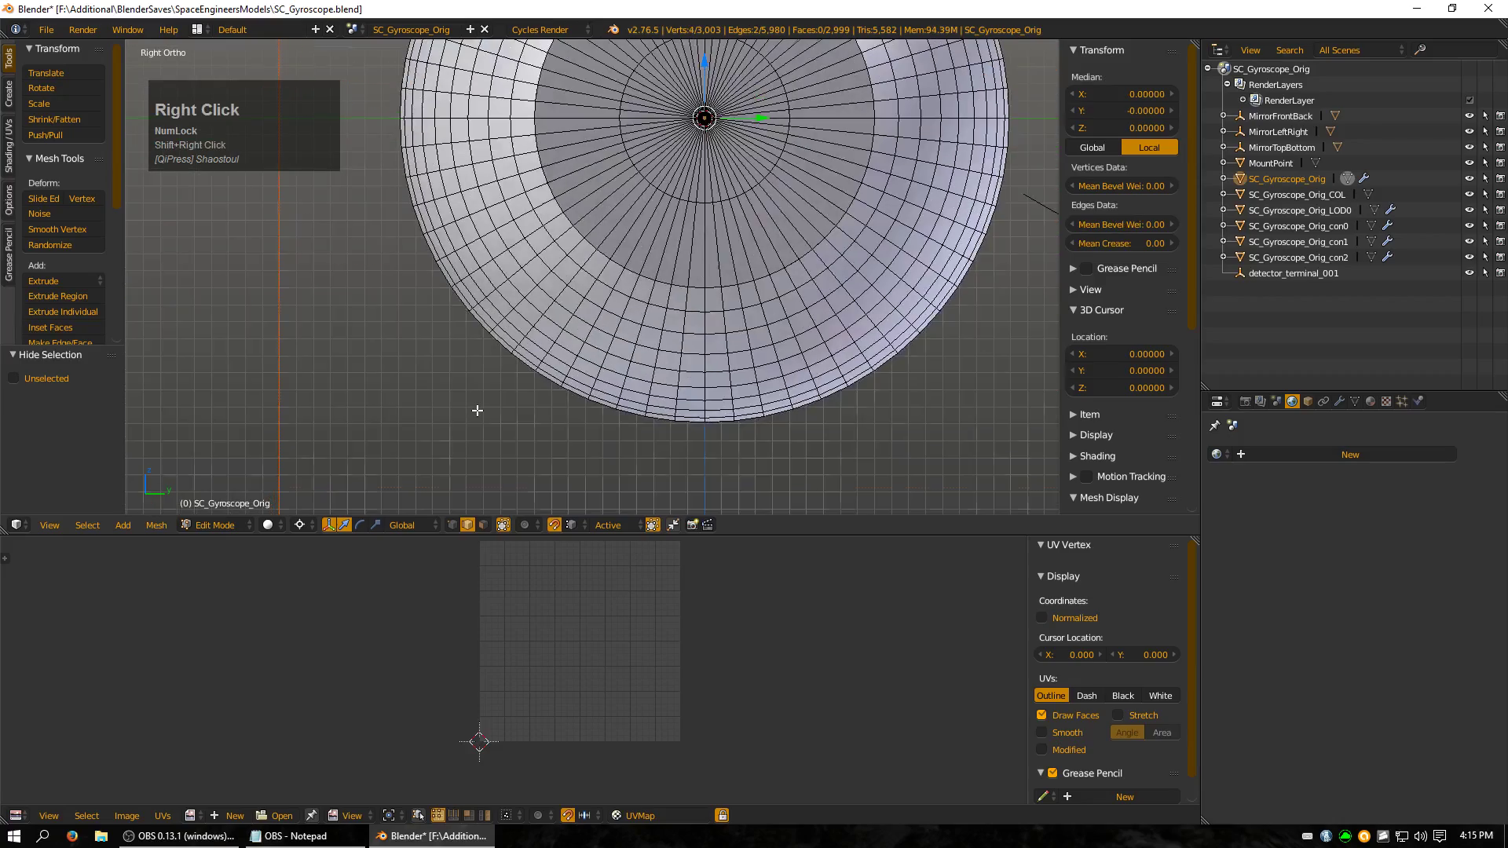
{"action": "key", "text": "ctrl+KP_3"}
{"action": "middle_click_drag", "start_coordinate": [534, 389], "coordinate": [511, 339]}
{"action": "right_click", "coordinate": [510, 335], "text": "shift"}
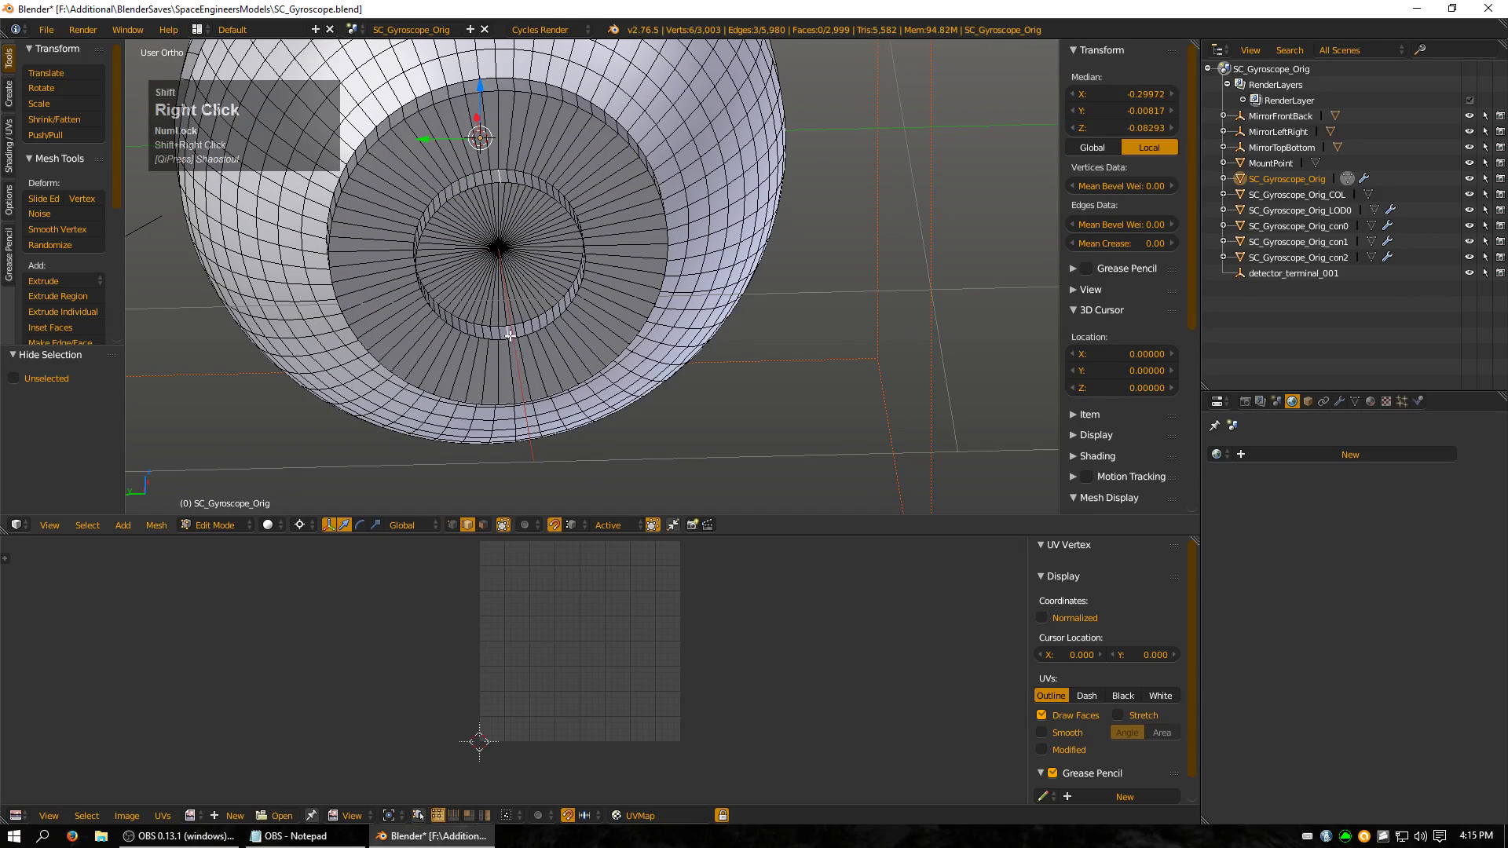
{"action": "right_click", "coordinate": [499, 179], "text": "shift"}
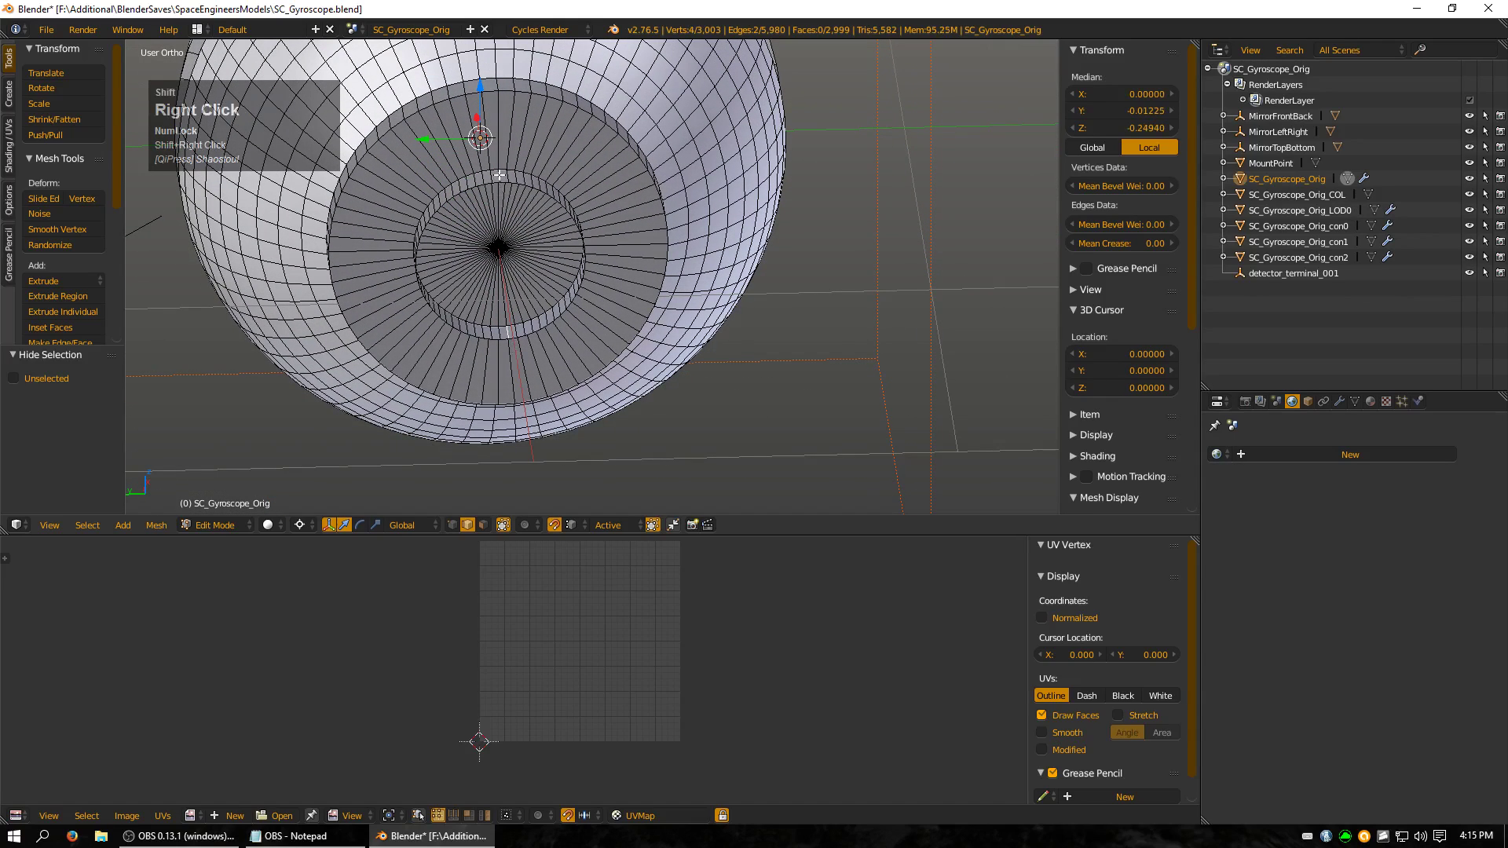
{"action": "key", "text": "ctrl+e"}
{"action": "left_click", "coordinate": [865, 231]}
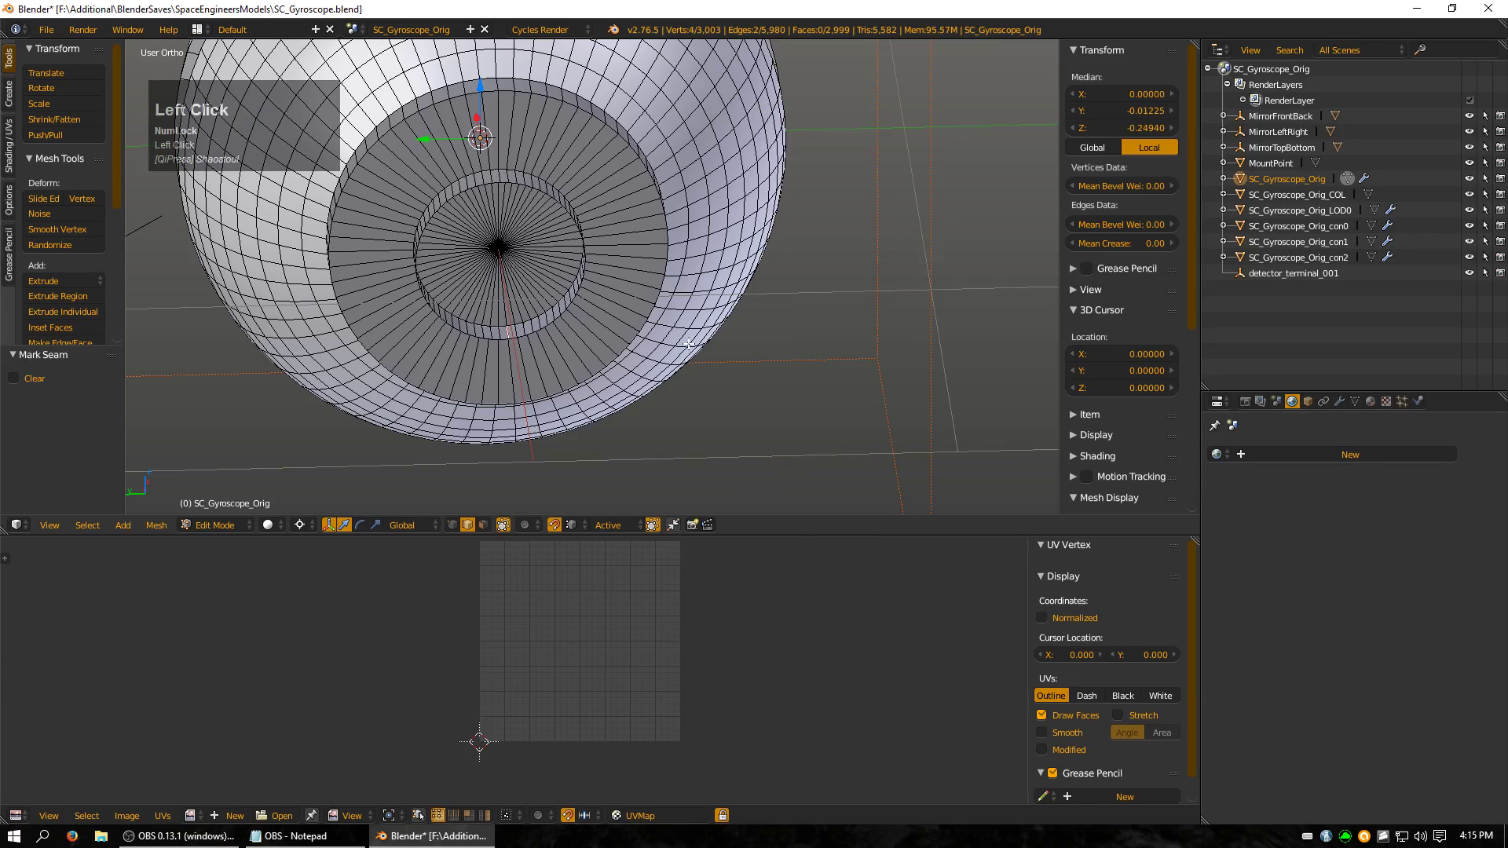
- Grow the selection to cover both neck rings completely, unwrap them and hide them
{"action": "key", "text": "ctrl+KP_Add"}
{"action": "key", "text": "ctrl+KP_Add"}
{"action": "key", "text": "ctrl+KP_Add"}
{"action": "key", "text": "ctrl+KP_Add"}
{"action": "key", "text": "ctrl+KP_Add"}
{"action": "key", "text": "ctrl+KP_Add"}
{"action": "key", "text": "ctrl+KP_Add"}
{"action": "key", "text": "ctrl+KP_Add"}
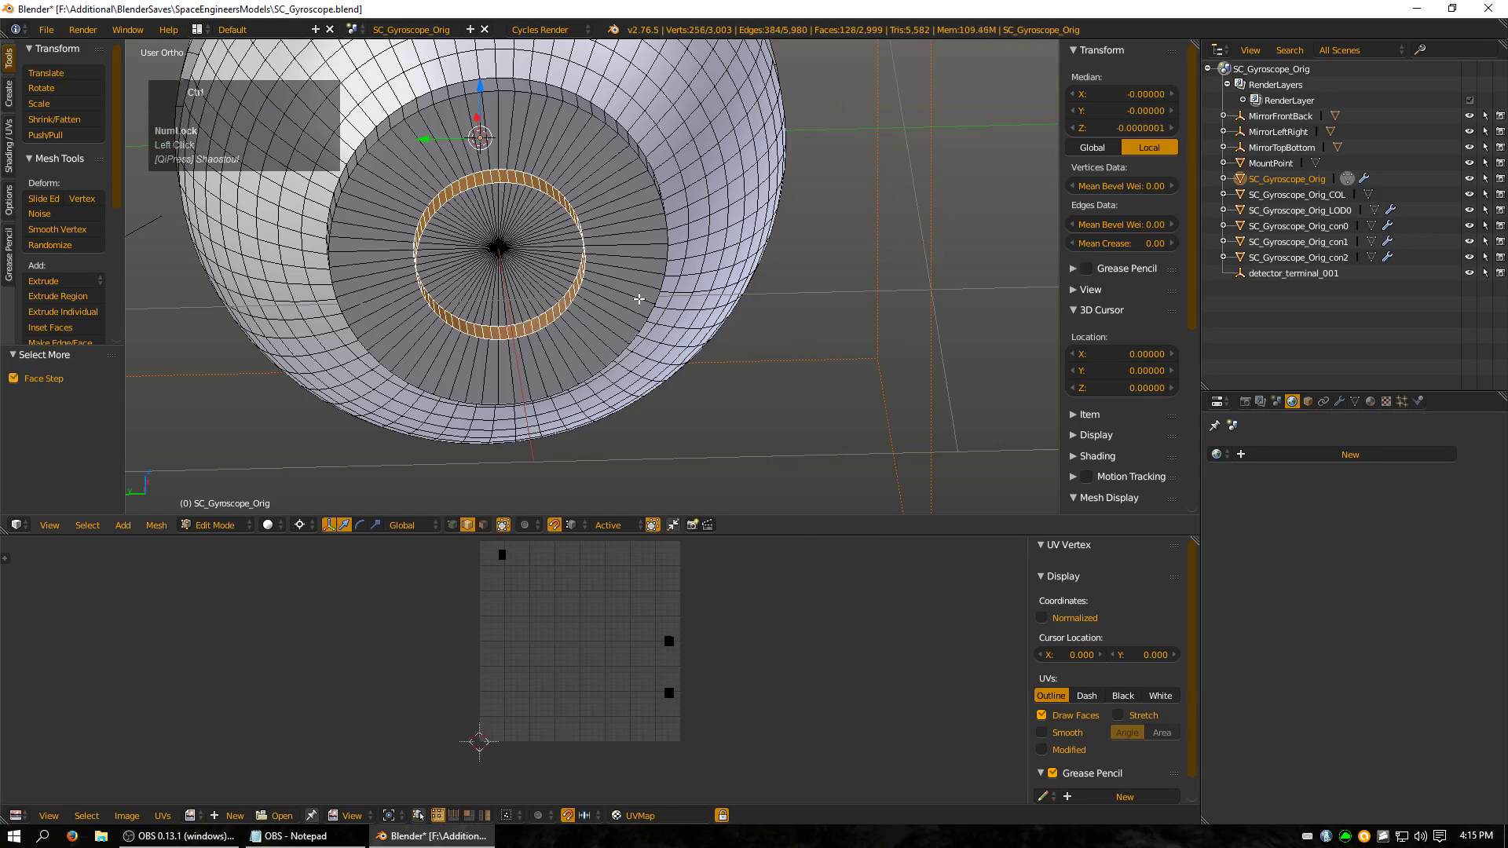
{"action": "key", "text": "u"}
{"action": "key", "text": "u"}
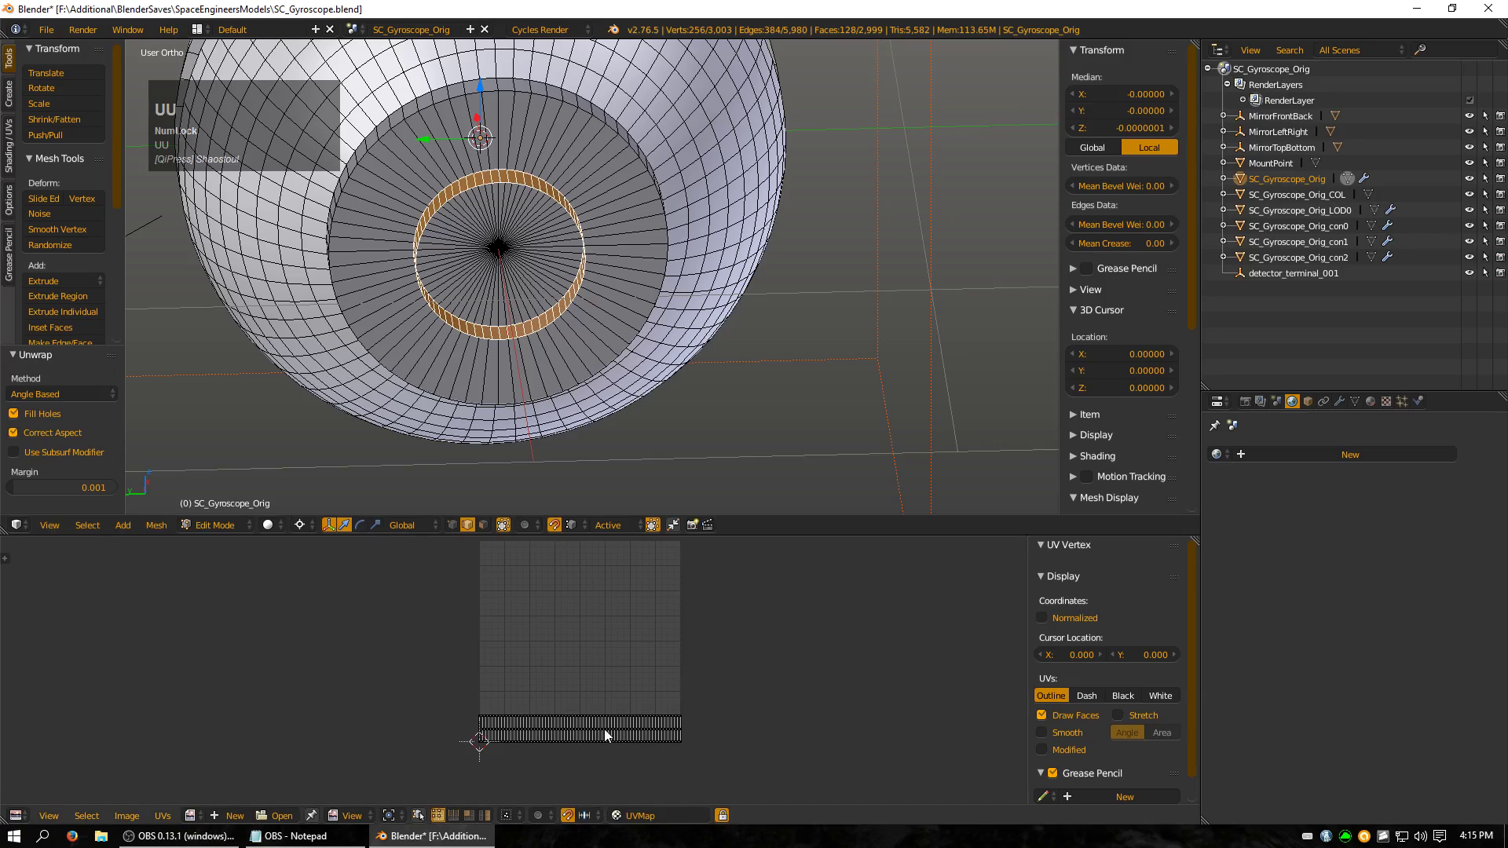
{"action": "key", "text": "h"}
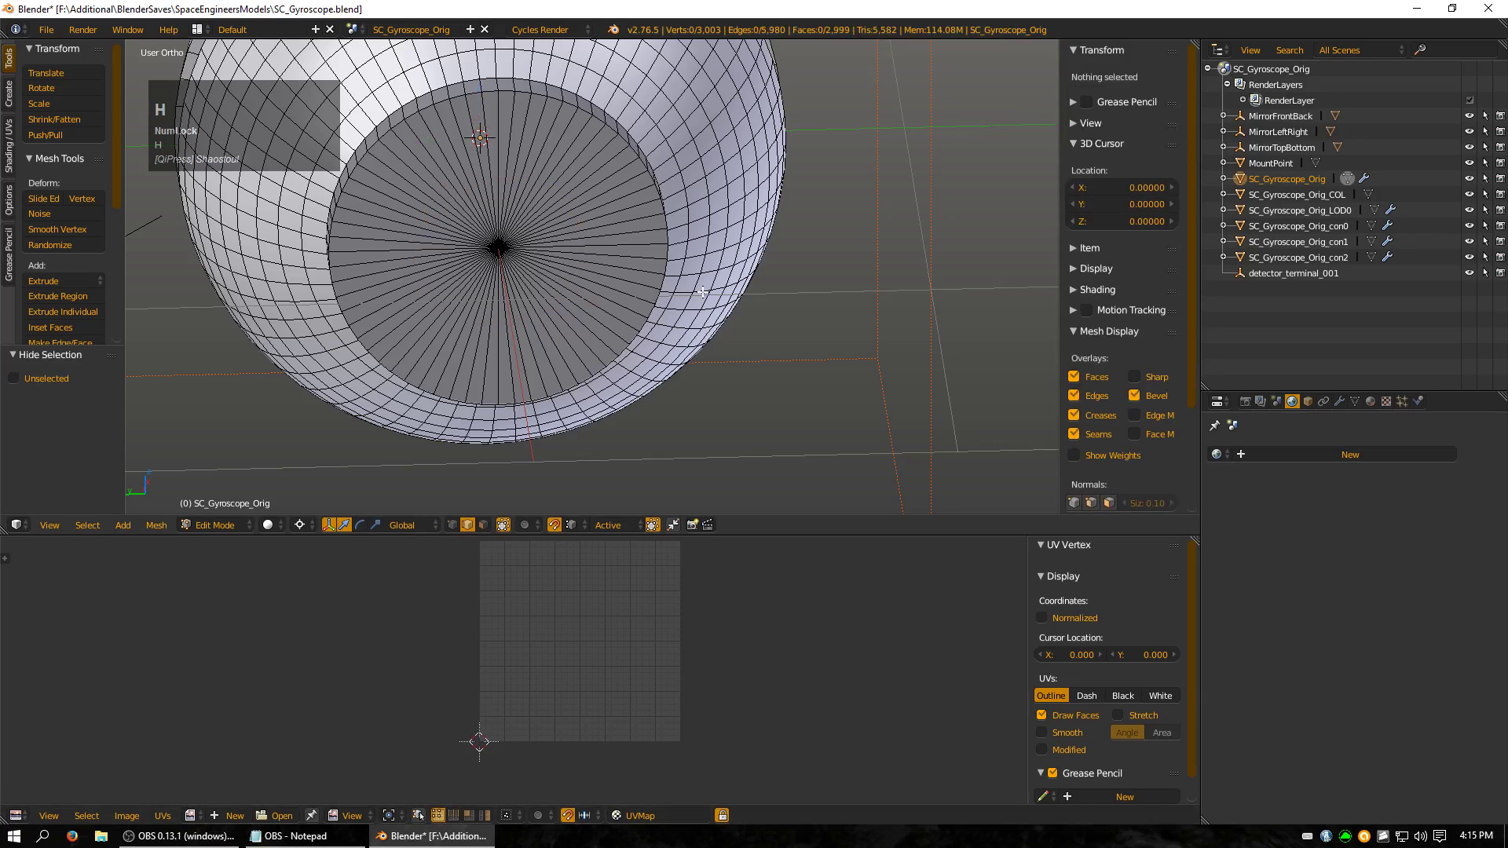
- Select the edge loops where both collars meet the sphere and the loops along both sides of the central magenta strip
{"action": "middle_click_drag", "start_coordinate": [756, 230], "coordinate": [732, 302]}
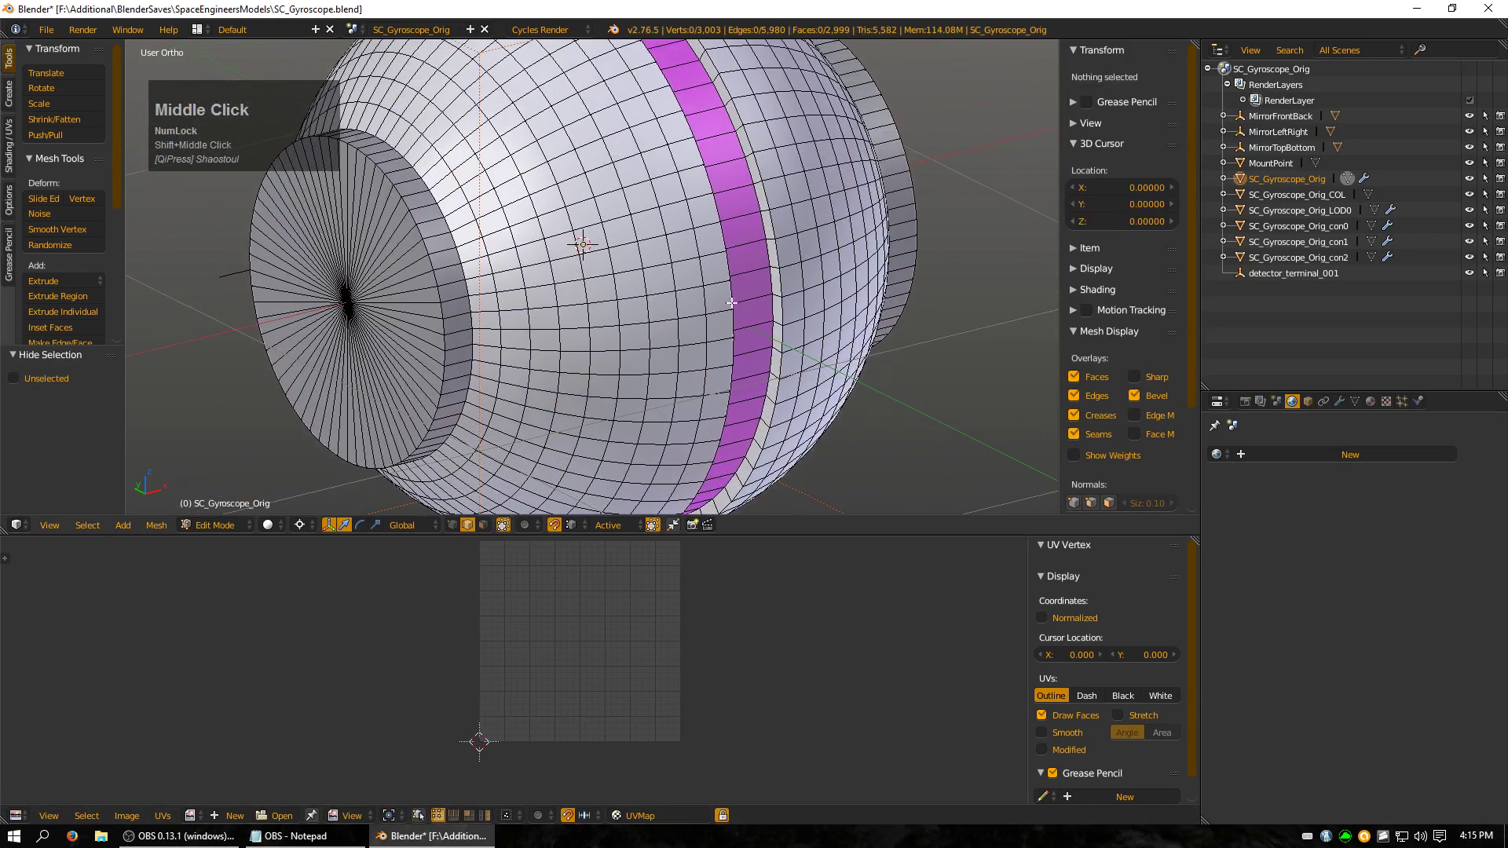
{"action": "key", "text": "alt"}
{"action": "right_click", "coordinate": [674, 280], "text": "alt"}
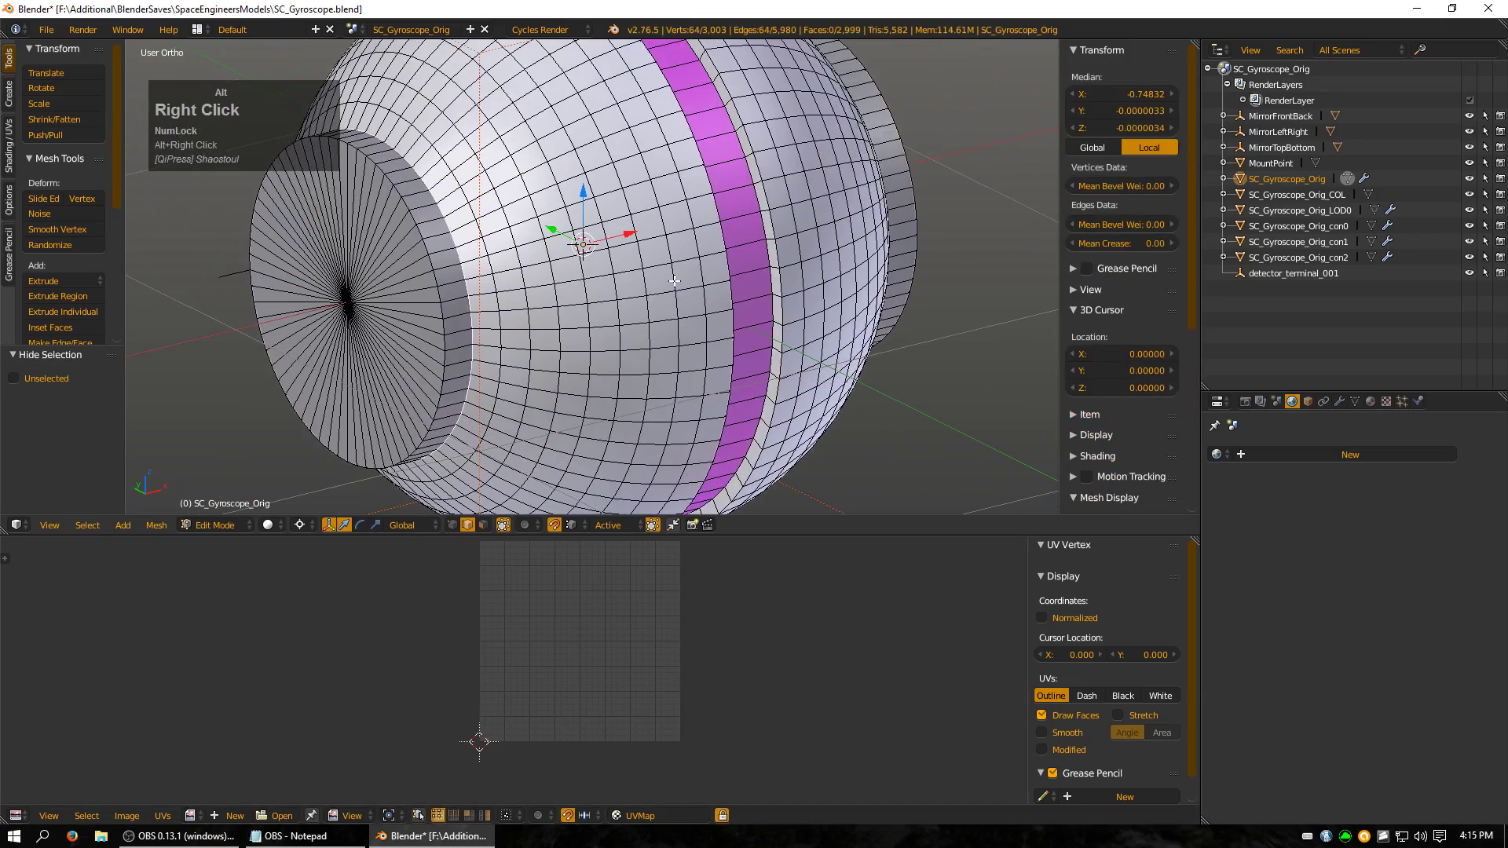
{"action": "right_click", "coordinate": [770, 261], "text": "alt+shift"}
{"action": "middle_click_drag", "start_coordinate": [770, 260], "coordinate": [463, 240]}
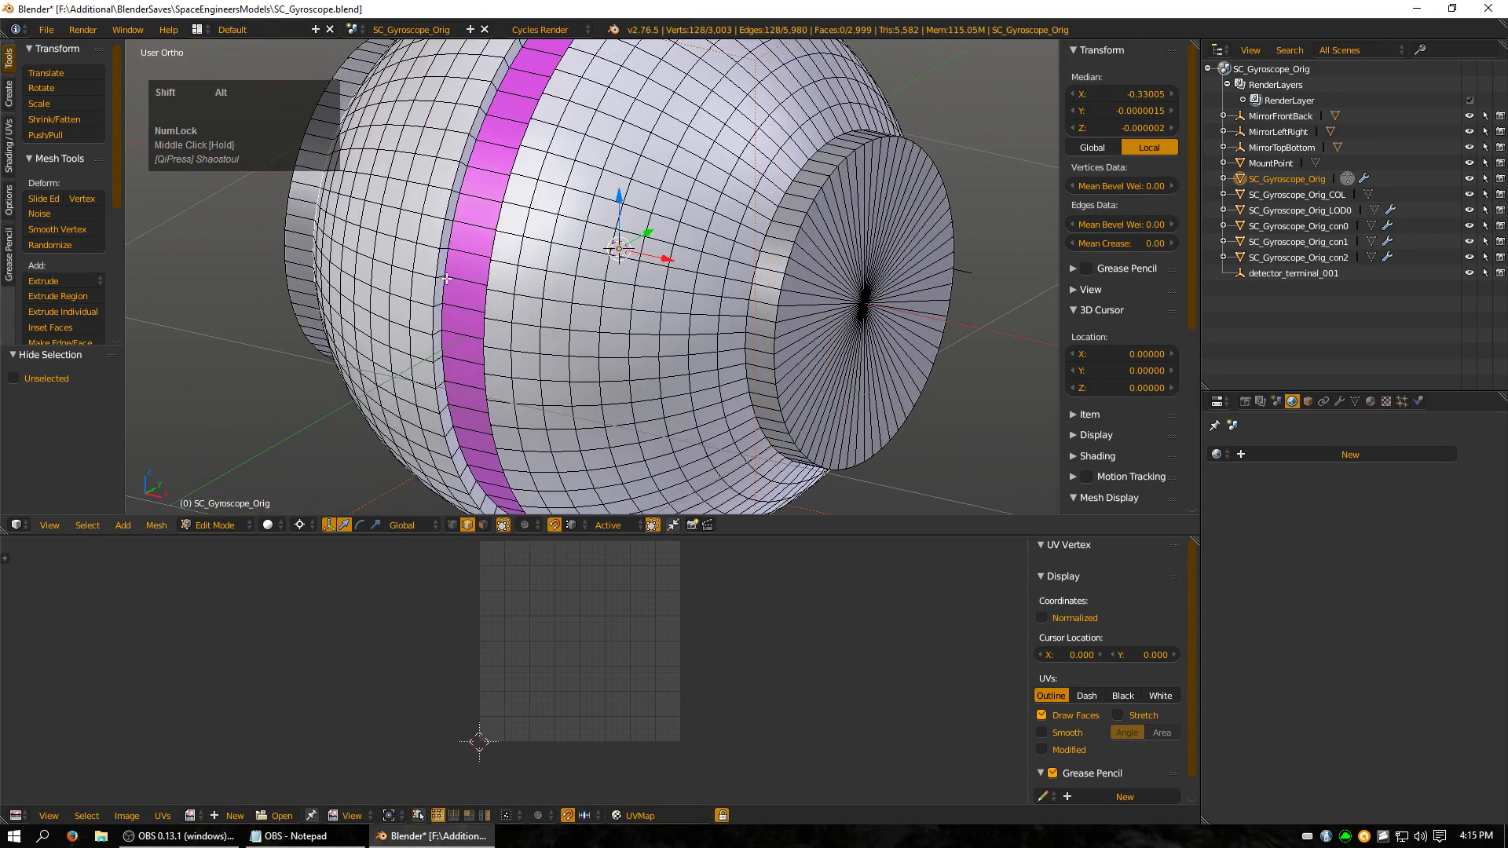
{"action": "right_click", "coordinate": [460, 236], "text": "alt+shift"}
{"action": "right_click", "coordinate": [748, 281], "text": "alt+shift"}
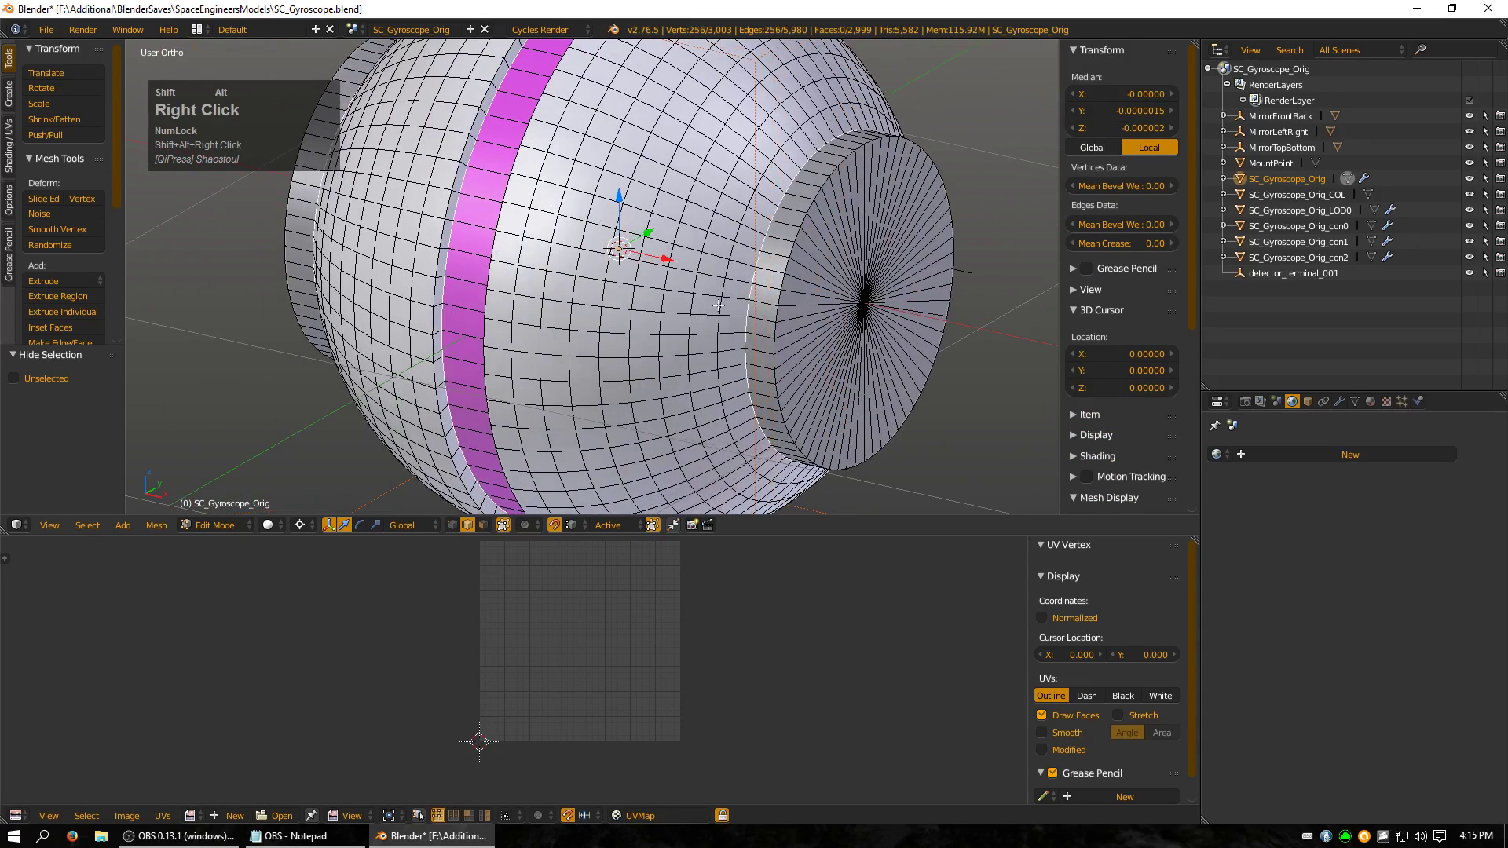
- Add one edge across the magenta strip on the underside of the sphere and mark the selected edges as seams
{"action": "middle_click_drag", "start_coordinate": [748, 282], "coordinate": [315, 435]}
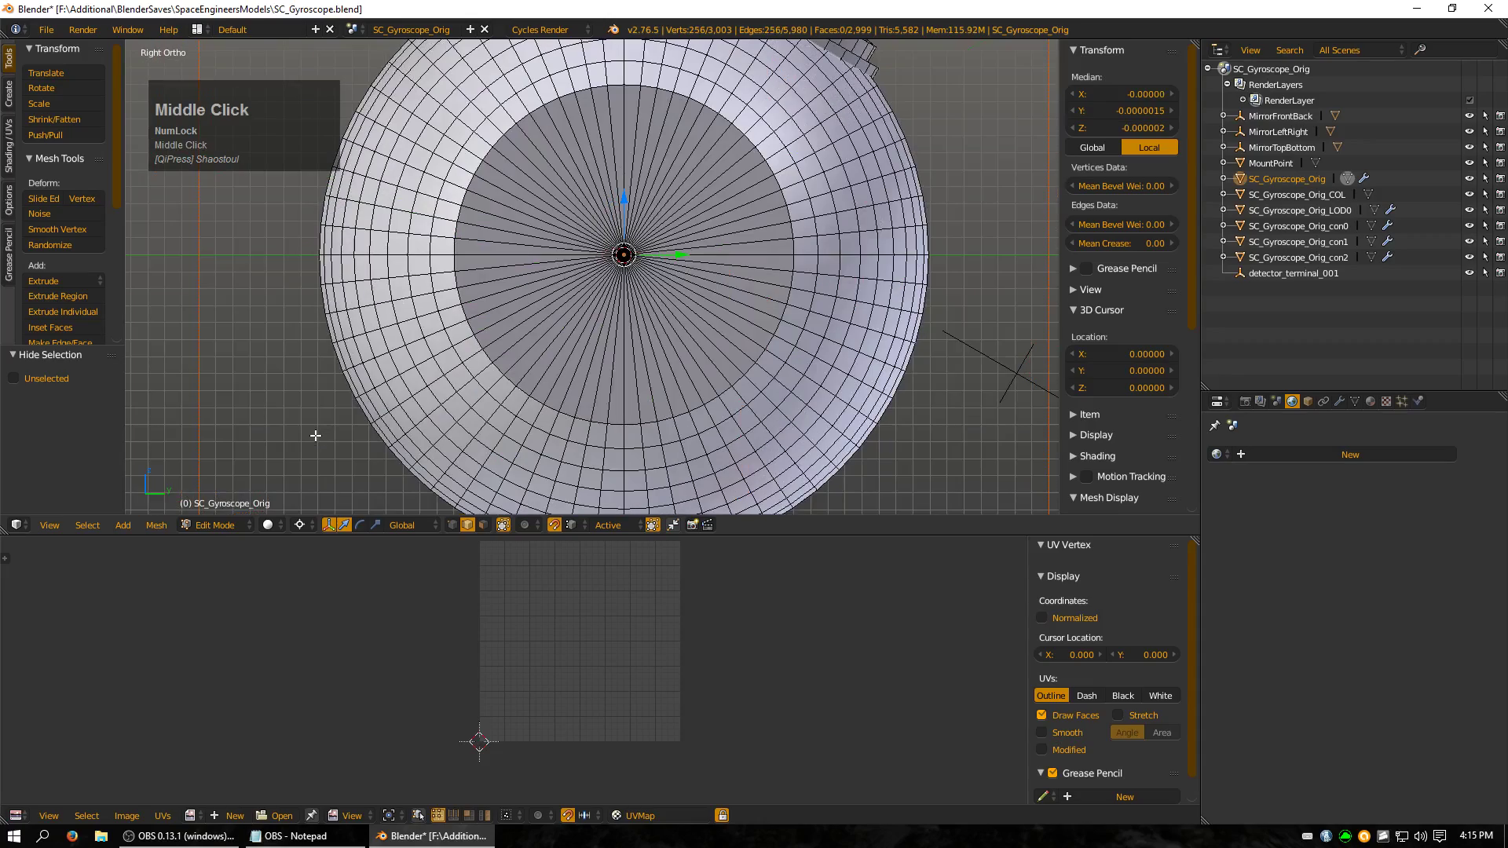
{"action": "key", "text": "ctrl+KP_7"}
{"action": "right_click", "coordinate": [615, 302], "text": "shift"}
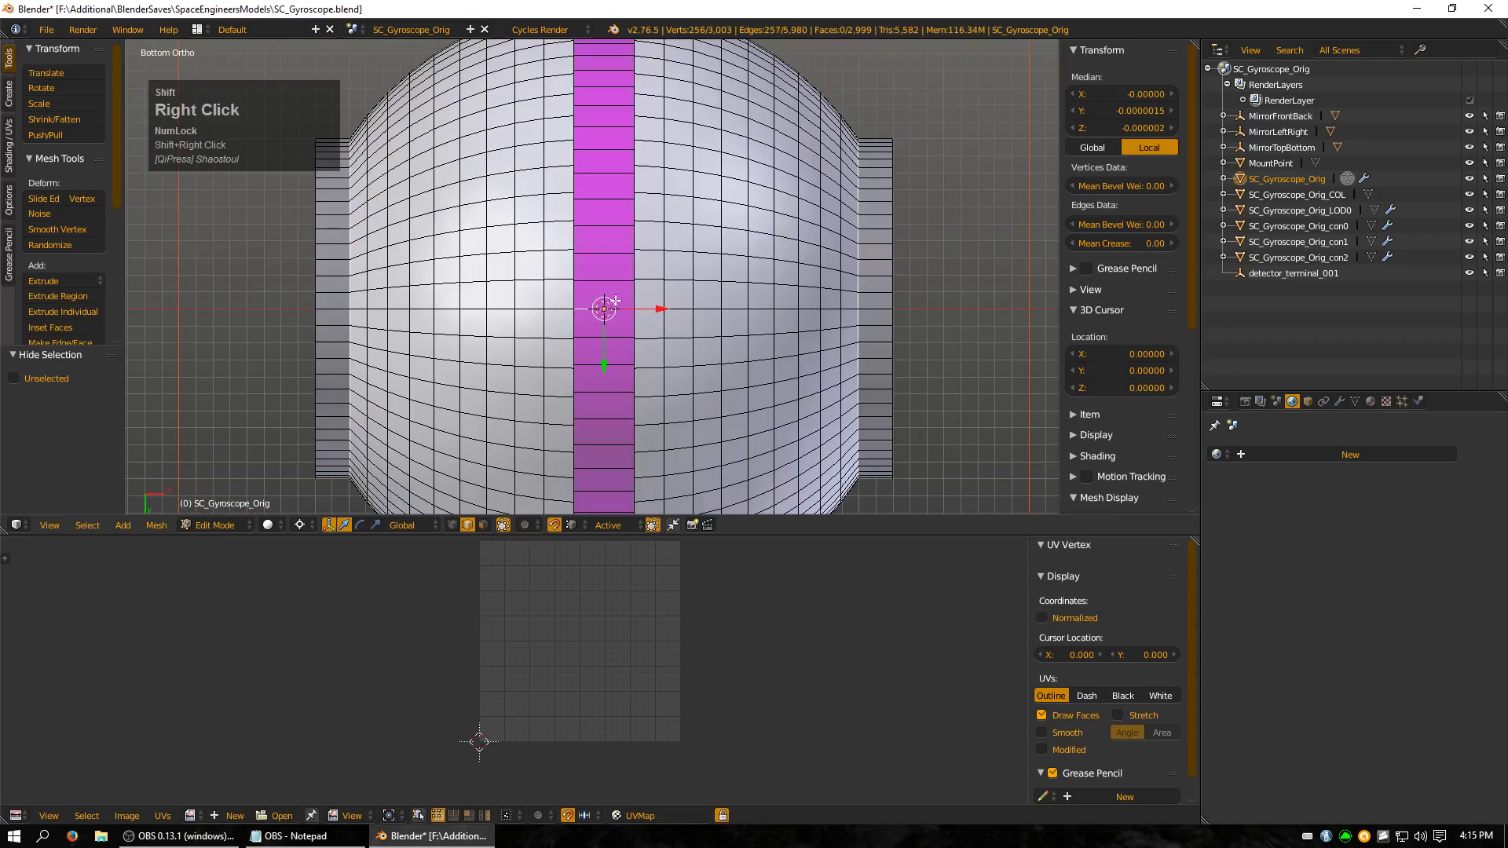
{"action": "key", "text": "ctrl+e"}
{"action": "left_click", "coordinate": [950, 304]}
- Grow the selection to cover the whole sphere with its collars, unwrap it and inspect the resulting UV islands
{"action": "scroll", "coordinate": [605, 306], "scroll_direction": "down", "scroll_amount": 3}
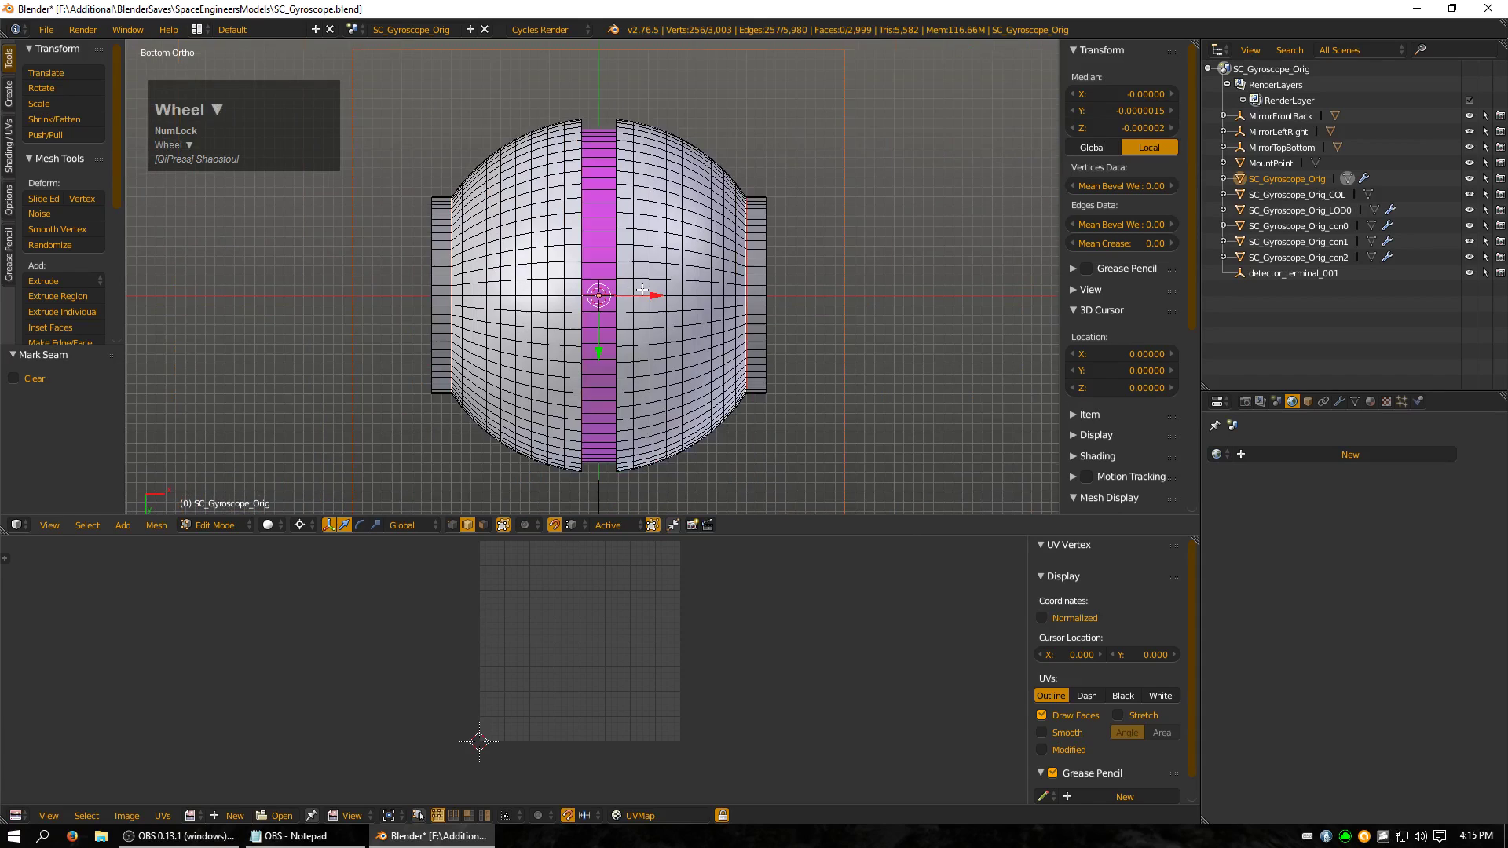
{"action": "key", "text": "ctrl+KP_Add"}
{"action": "key", "text": "ctrl+KP_Add"}
{"action": "key", "text": "ctrl+KP_Add"}
{"action": "key", "text": "ctrl+KP_Add"}
{"action": "key", "text": "ctrl+KP_Add"}
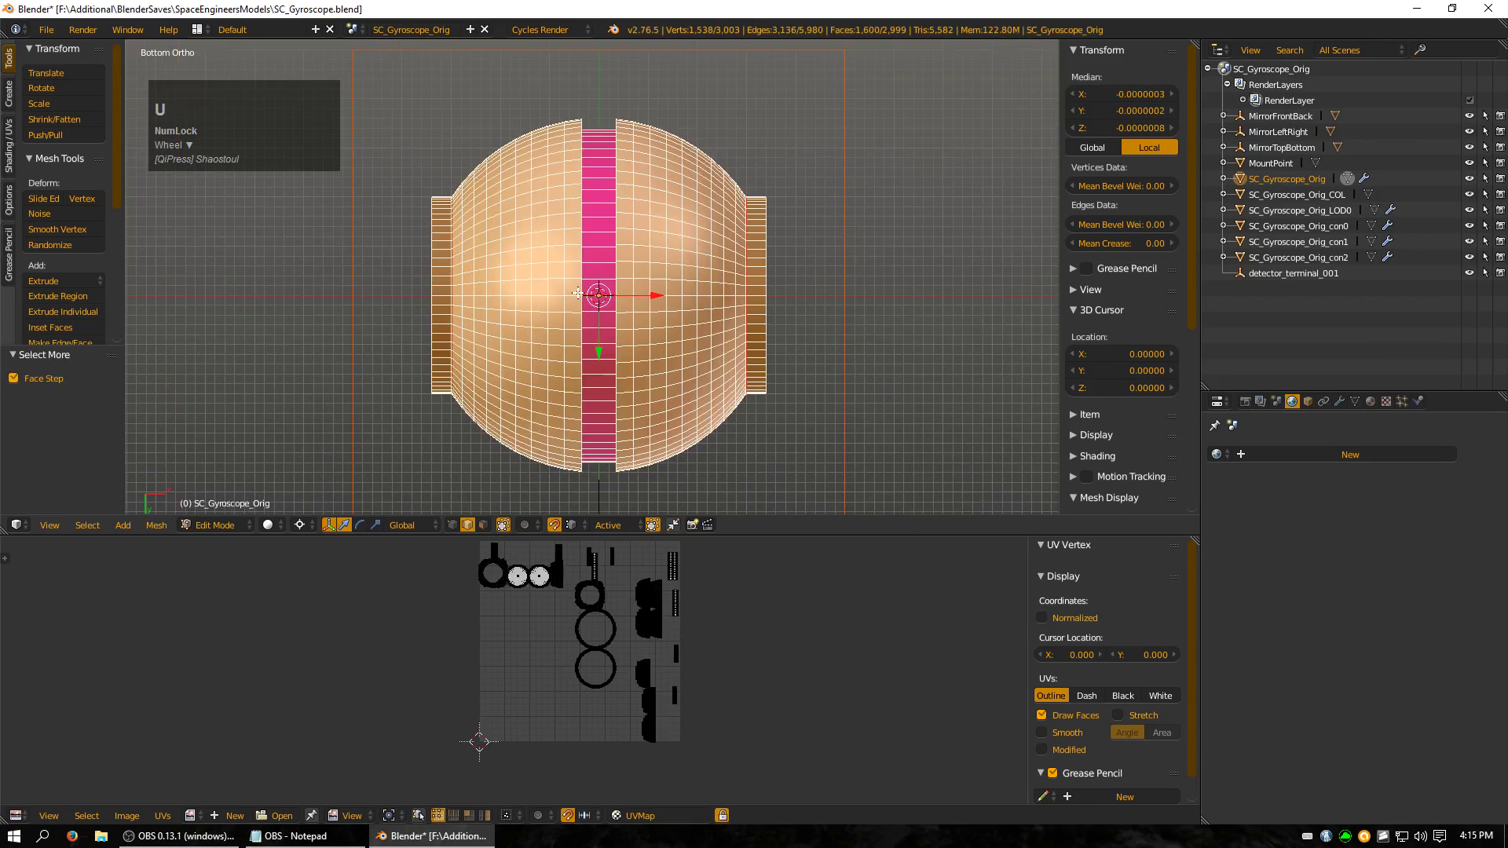
{"action": "key", "text": "u"}
{"action": "scroll", "coordinate": [638, 721], "scroll_direction": "up", "scroll_amount": 5}
{"action": "middle_click_drag", "start_coordinate": [677, 713], "coordinate": [728, 576], "text": "shift"}
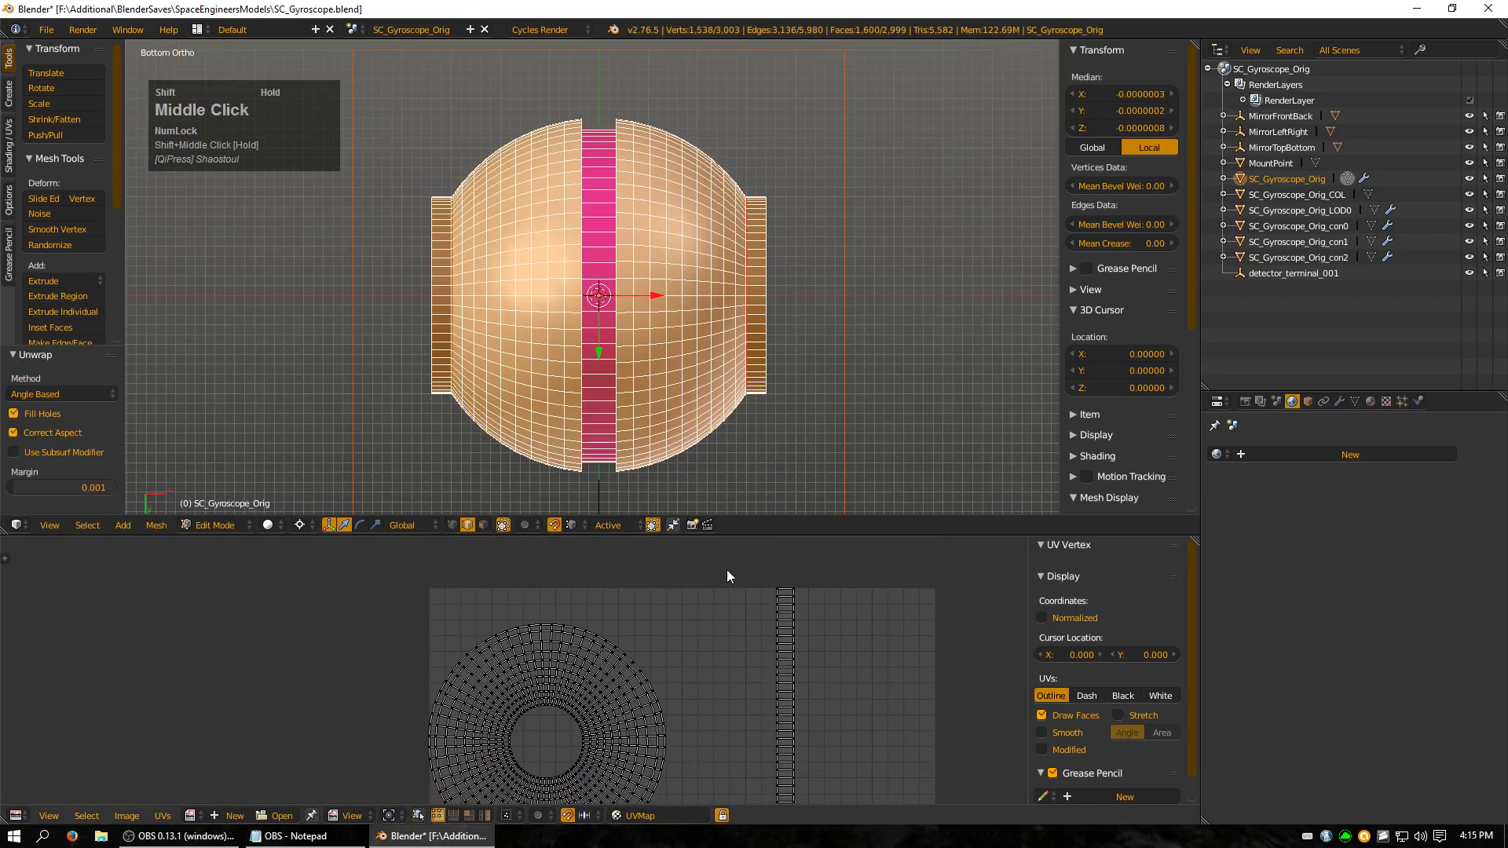
- Reveal all hidden geometry, switch to face selection and hide the red and blue screen faces of the control panel
{"action": "key", "text": "alt+h"}
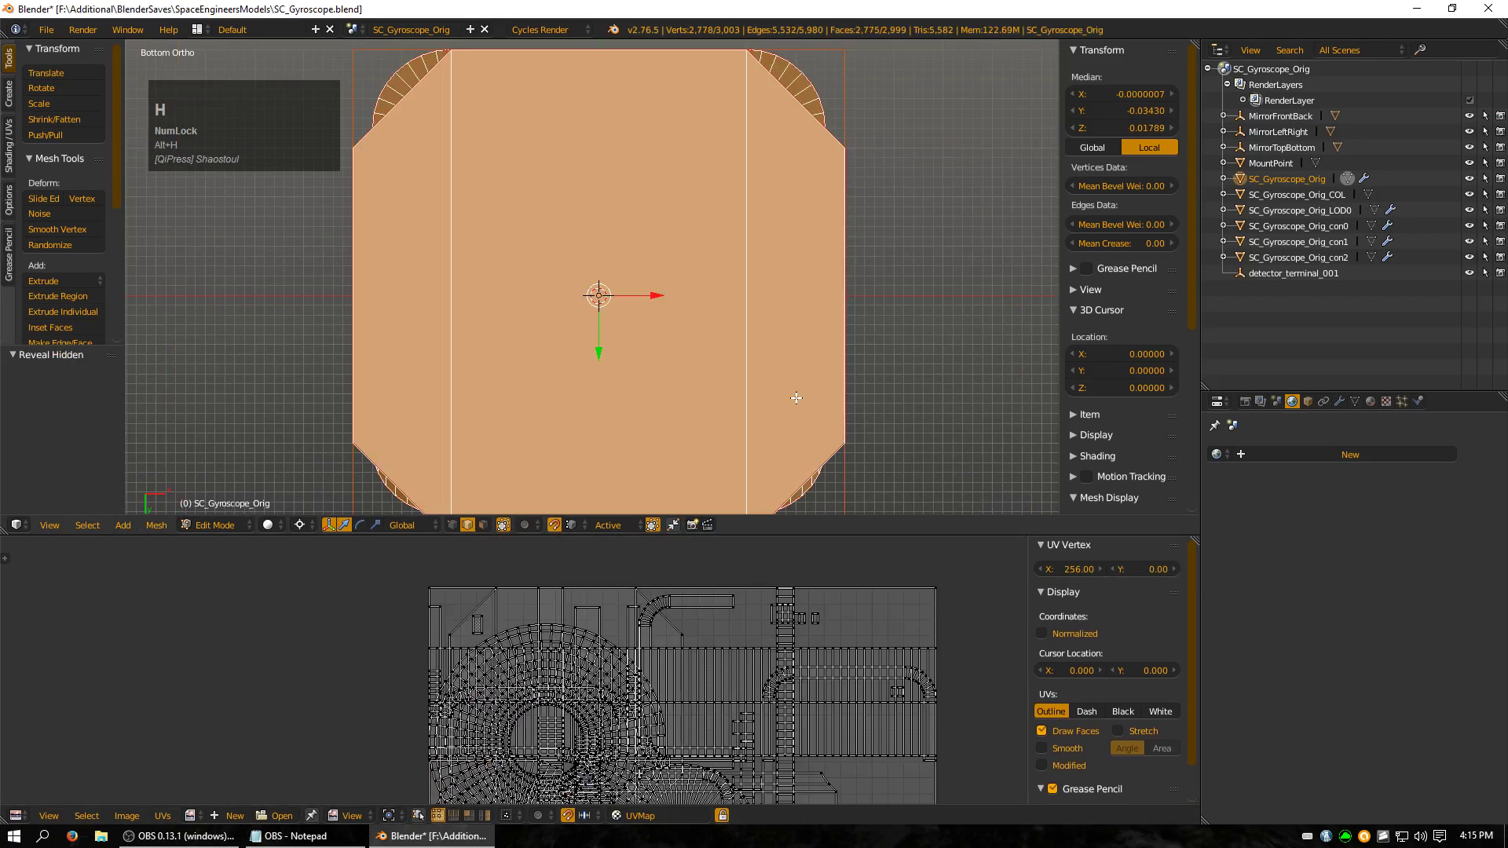
{"action": "scroll", "coordinate": [794, 397], "scroll_direction": "down", "scroll_amount": 4}
{"action": "middle_click_drag", "start_coordinate": [775, 339], "coordinate": [497, 66]}
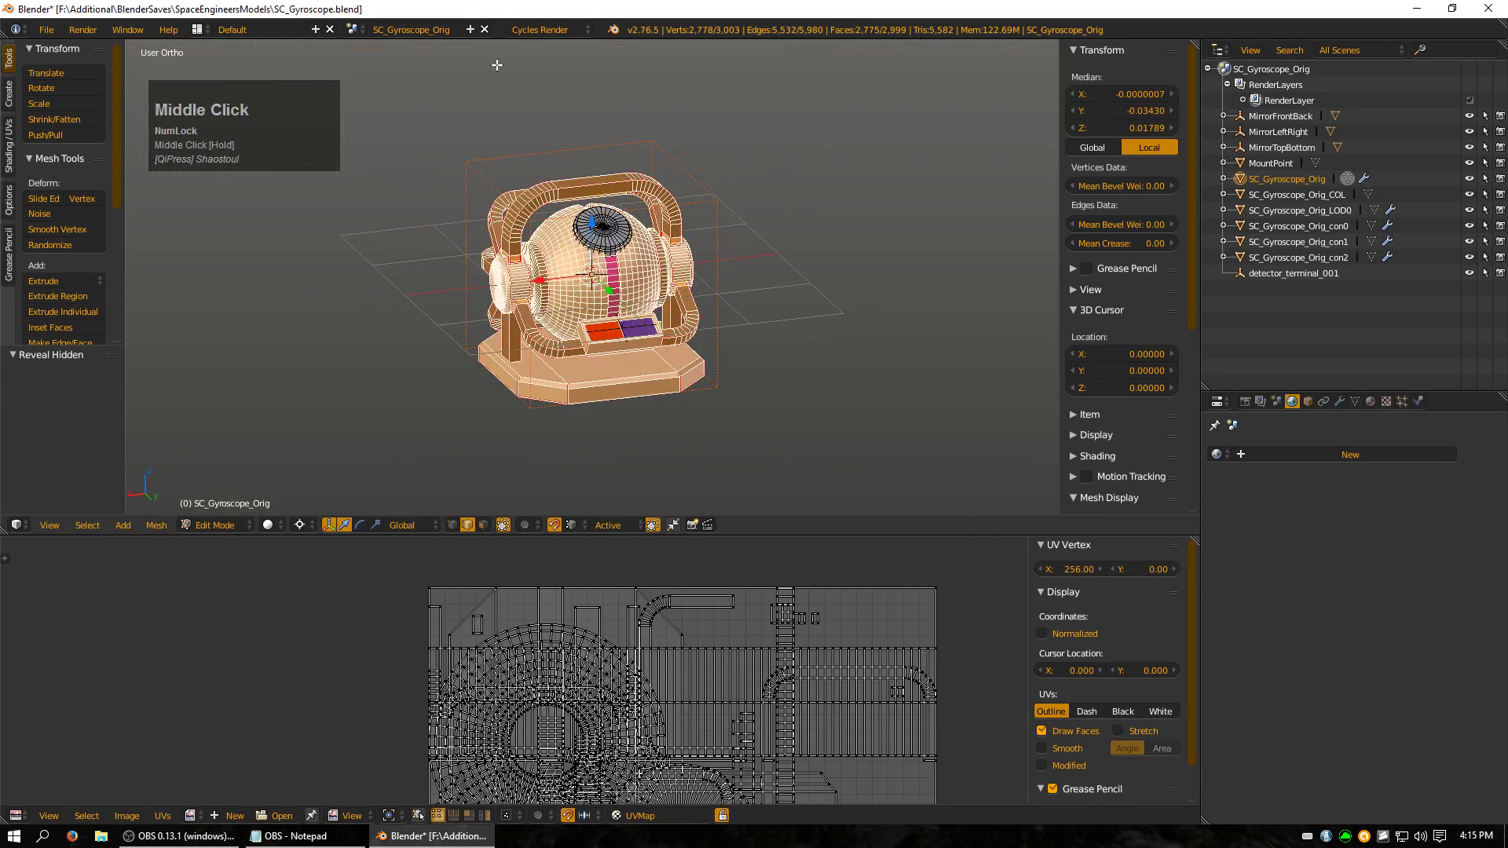
{"action": "left_click", "coordinate": [489, 535]}
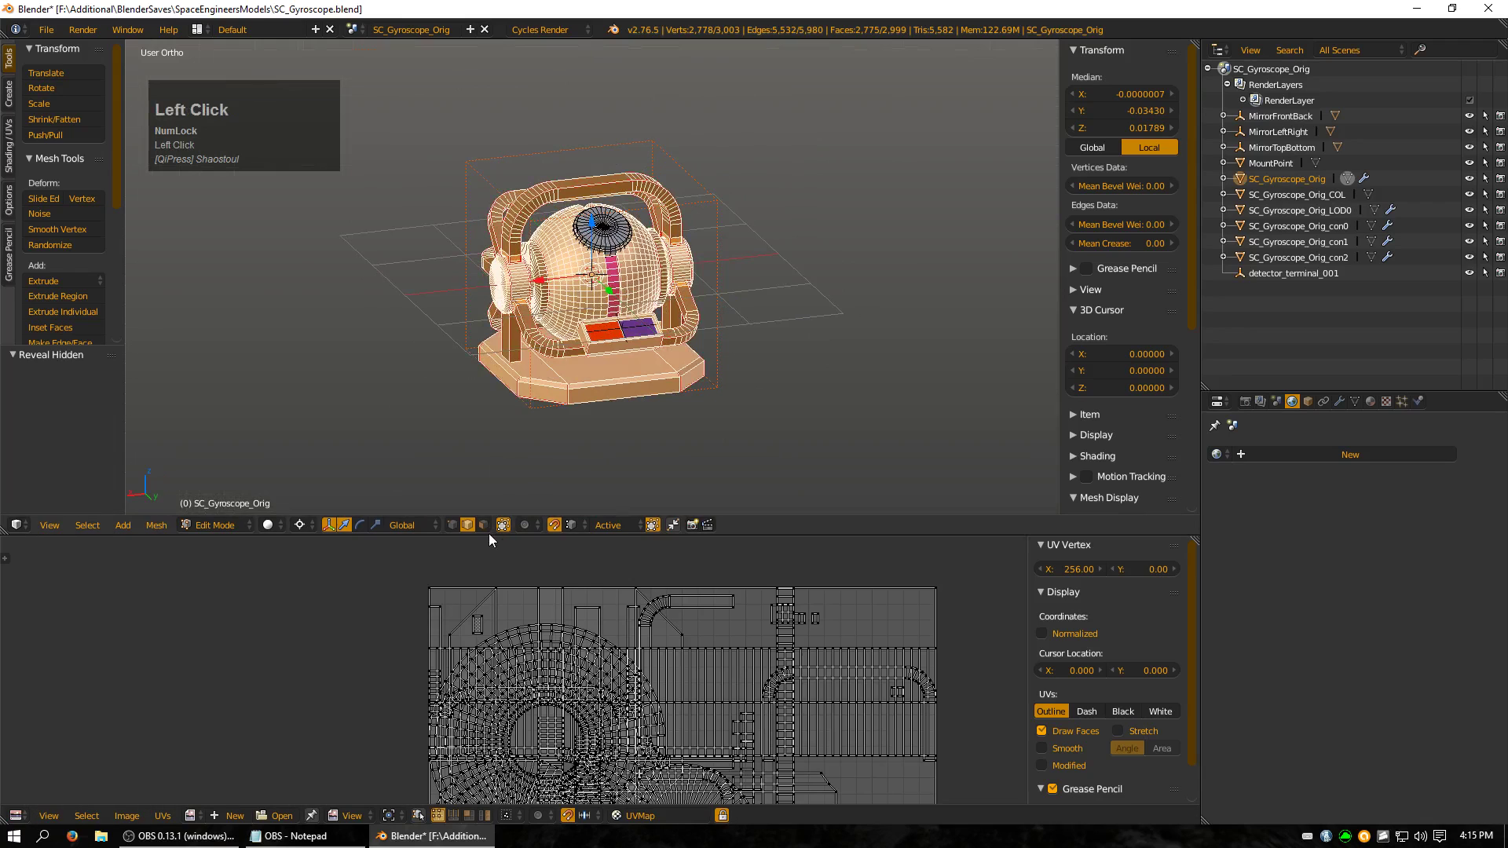
{"action": "right_click", "coordinate": [609, 326]}
{"action": "right_click", "coordinate": [642, 342], "text": "shift"}
{"action": "key", "text": "h"}
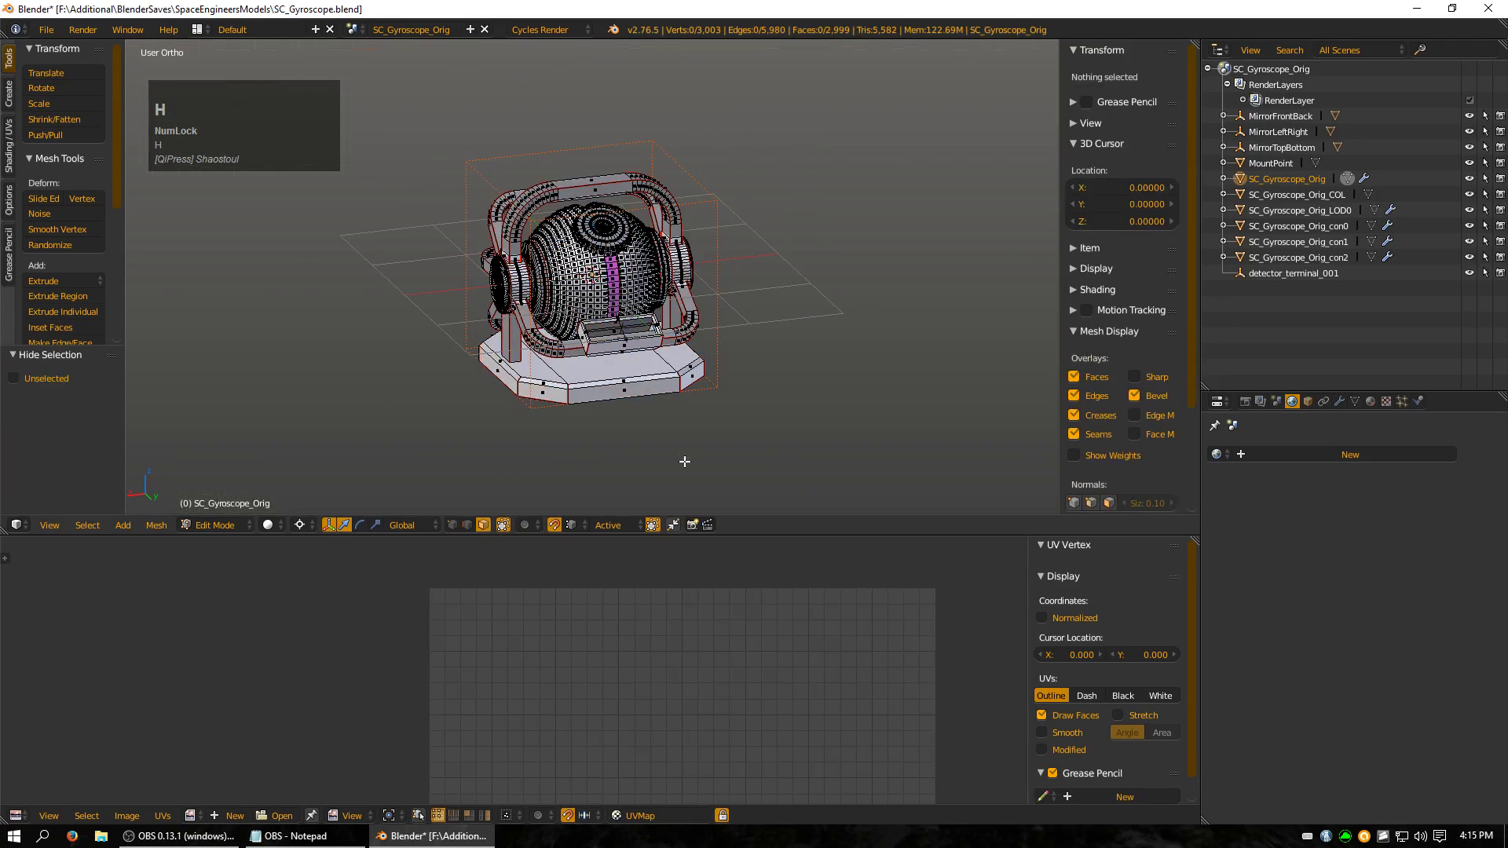
- Select all visible faces of the gyroscope and unwrap them together into one UV layout
{"action": "key", "text": "a"}
{"action": "key", "text": "a"}
{"action": "key", "text": "a"}
{"action": "key", "text": "u"}
{"action": "key", "text": "u"}
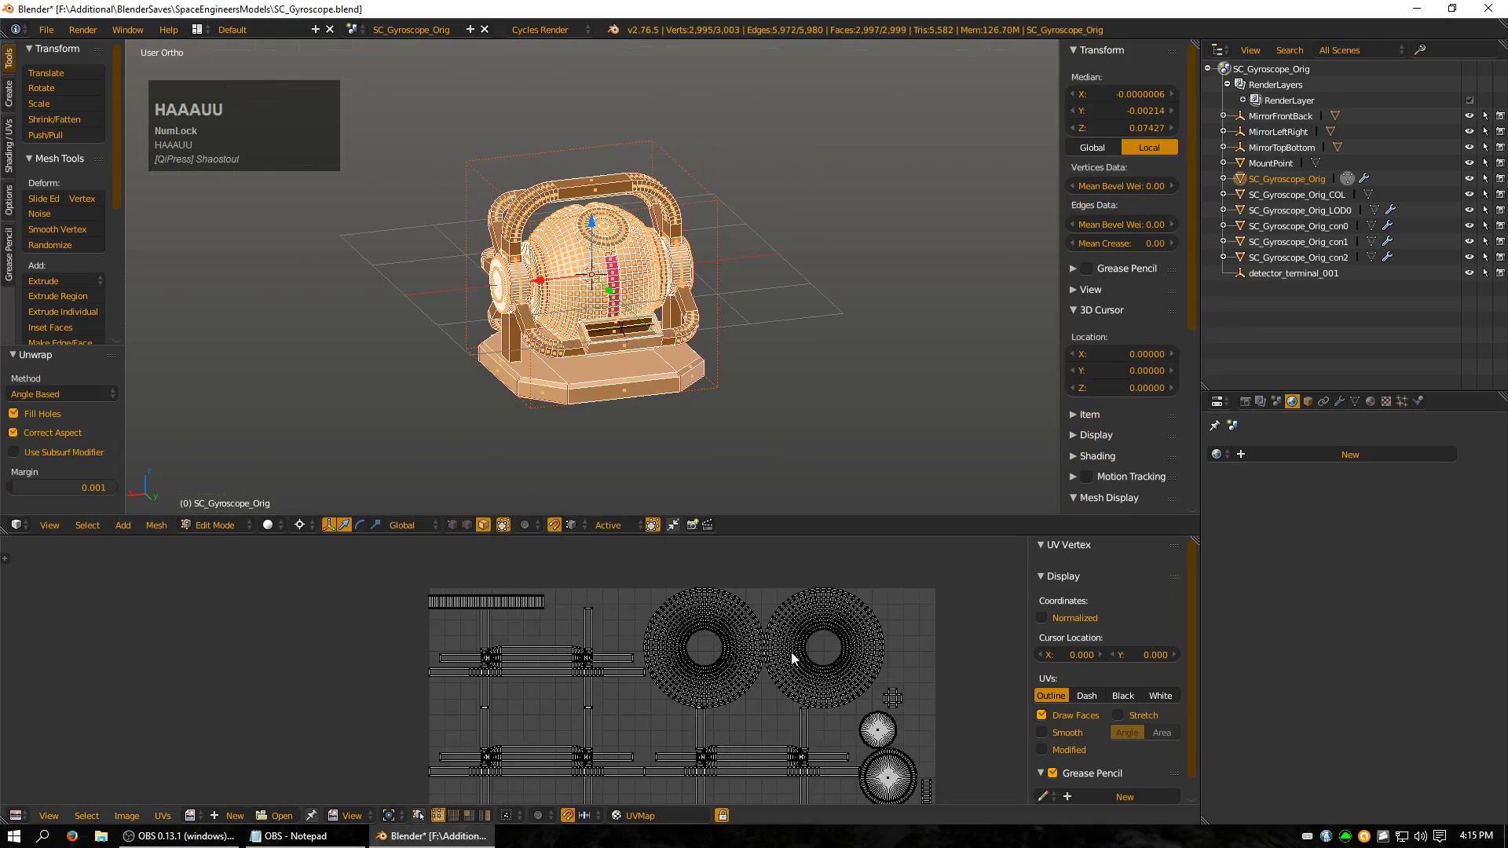
- Enlarge the UV editor to examine the complete island layout, leaving room for a smaller 3D view above it
{"action": "scroll", "coordinate": [781, 667], "scroll_direction": "down", "scroll_amount": 3}
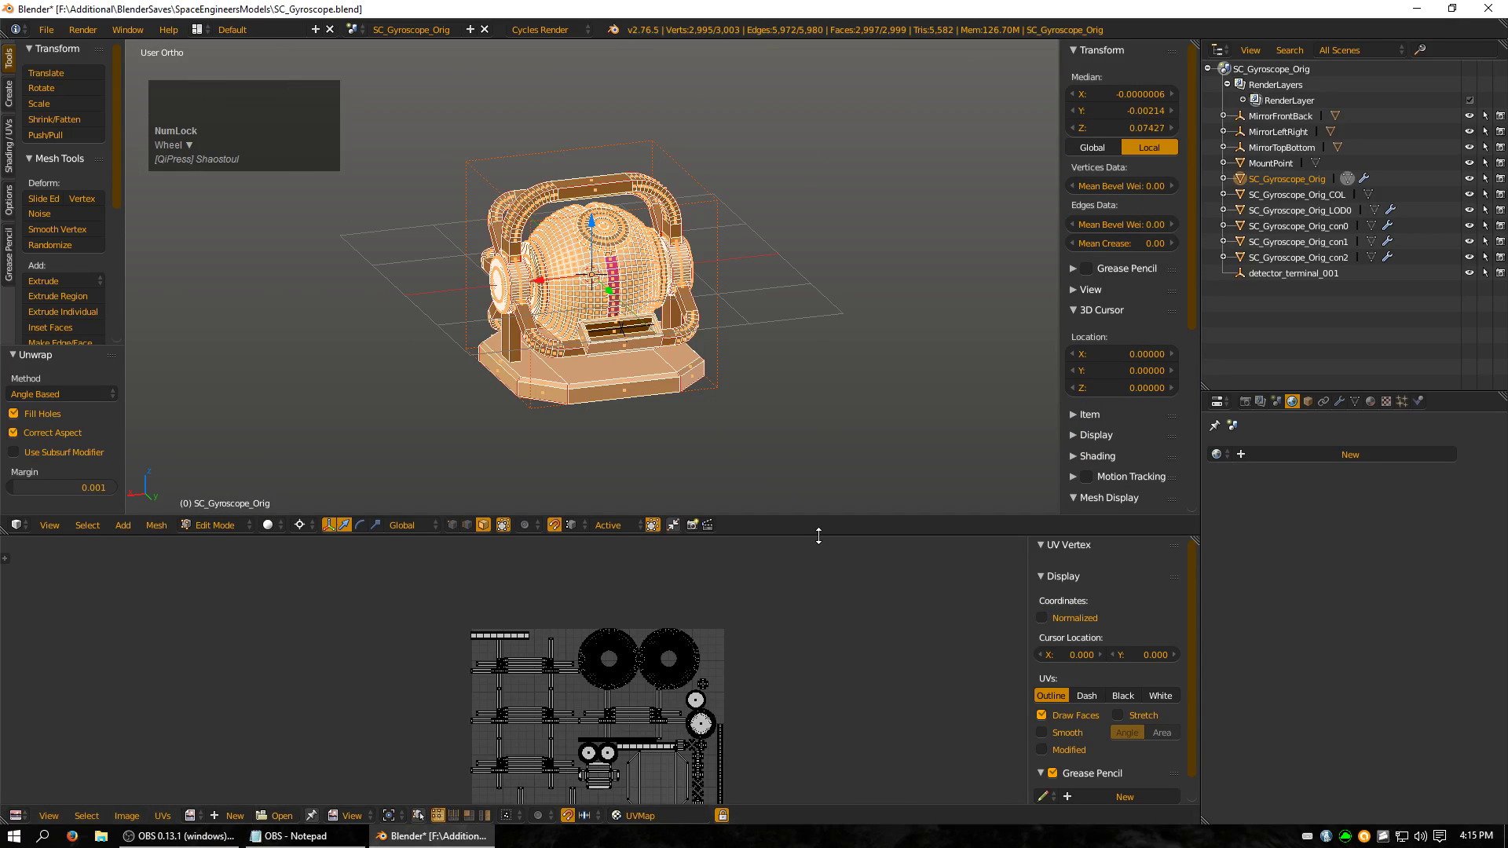
{"action": "left_click_drag", "start_coordinate": [817, 534], "coordinate": [818, 93]}
{"action": "scroll", "coordinate": [622, 627], "scroll_direction": "up", "scroll_amount": 4}
{"action": "middle_click_drag", "start_coordinate": [622, 627], "coordinate": [360, 501]}
{"action": "scroll", "coordinate": [599, 517], "scroll_direction": "down", "scroll_amount": 2}
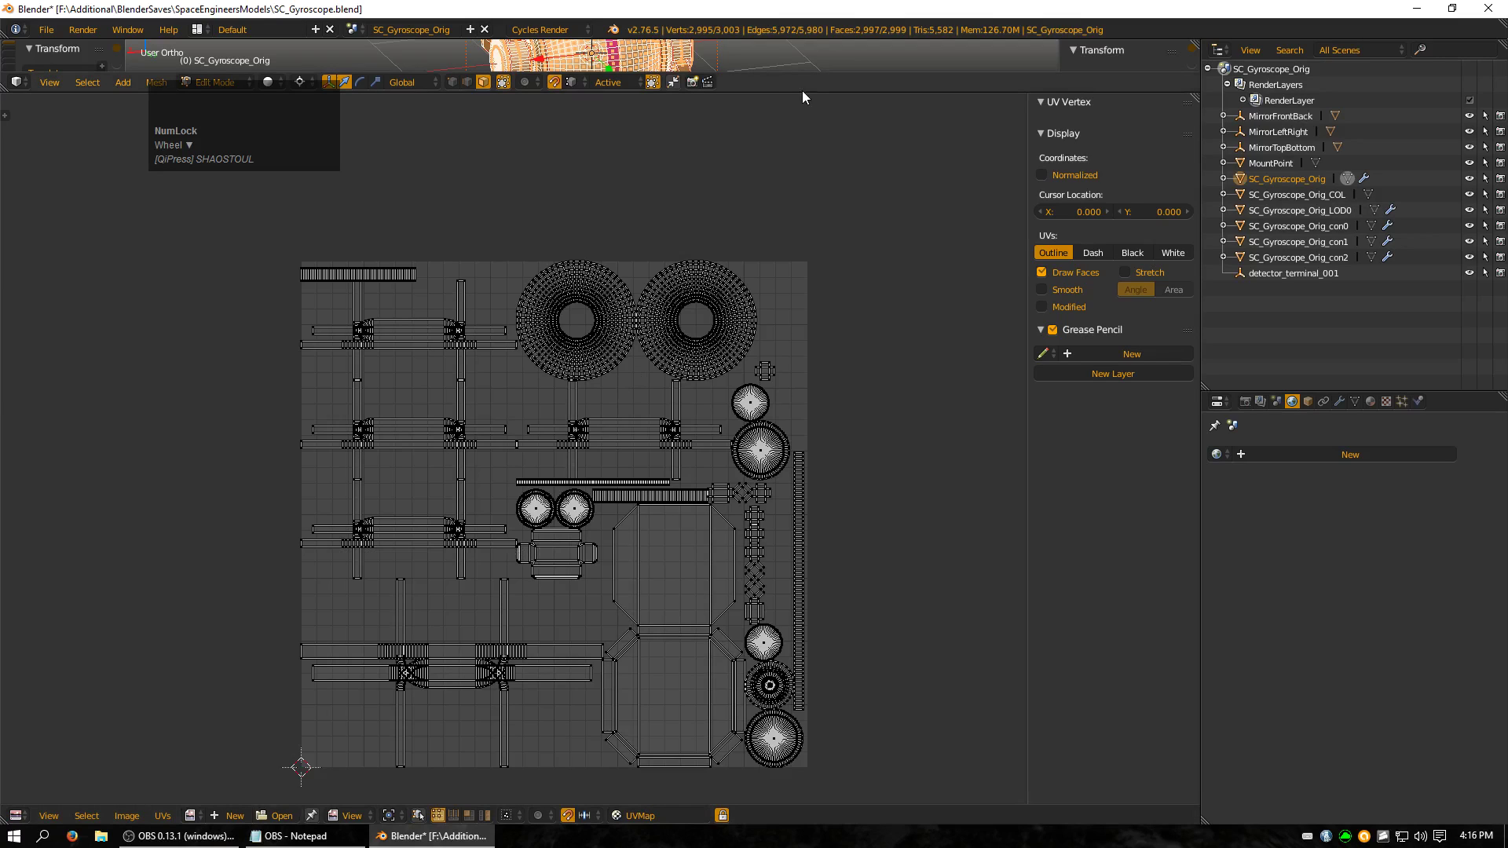
{"action": "left_click_drag", "start_coordinate": [802, 92], "coordinate": [802, 346]}
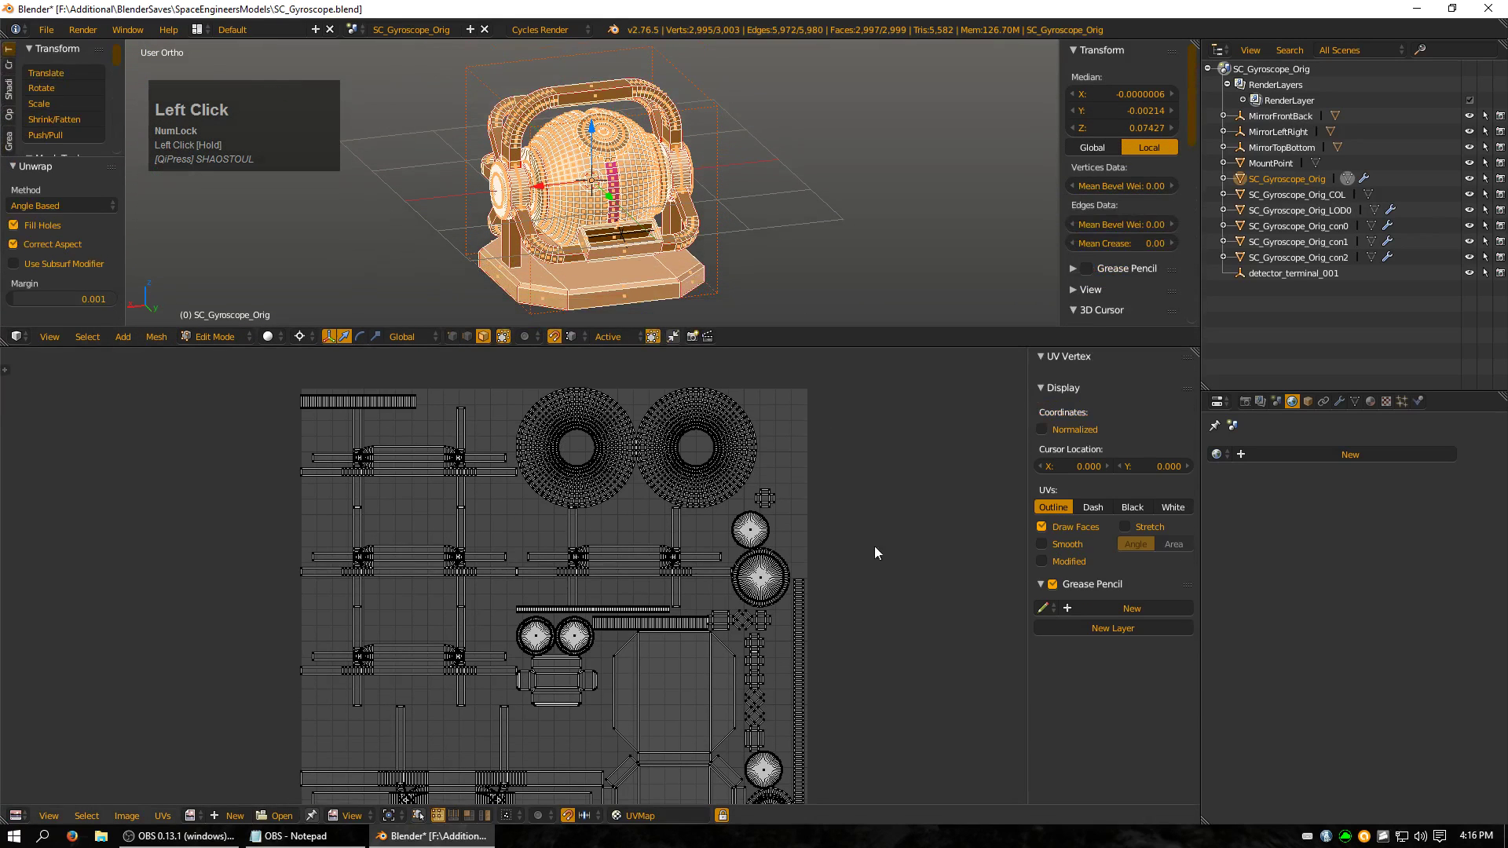